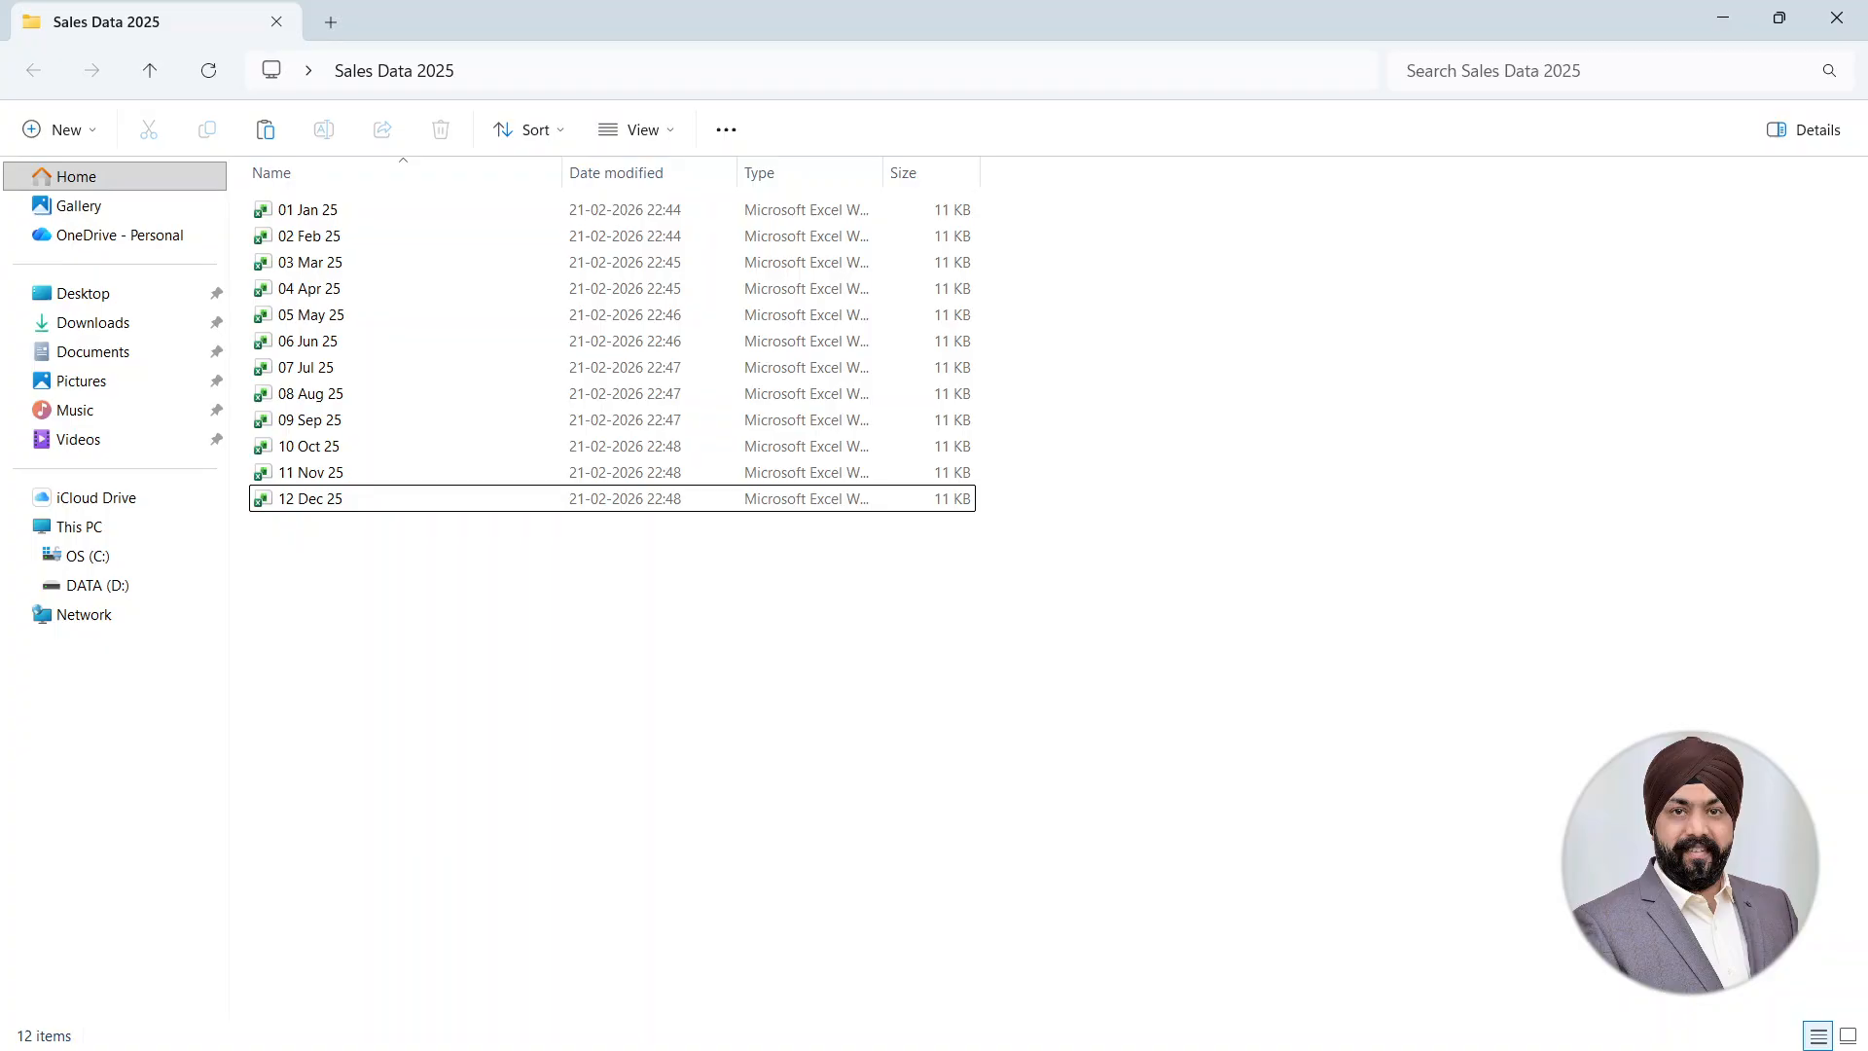
# - Copy the 01 Jan 25 workbook from the Sales Data 2025 folder into the empty My Data folder
pyautogui.hotkey('alt', 'Tab')
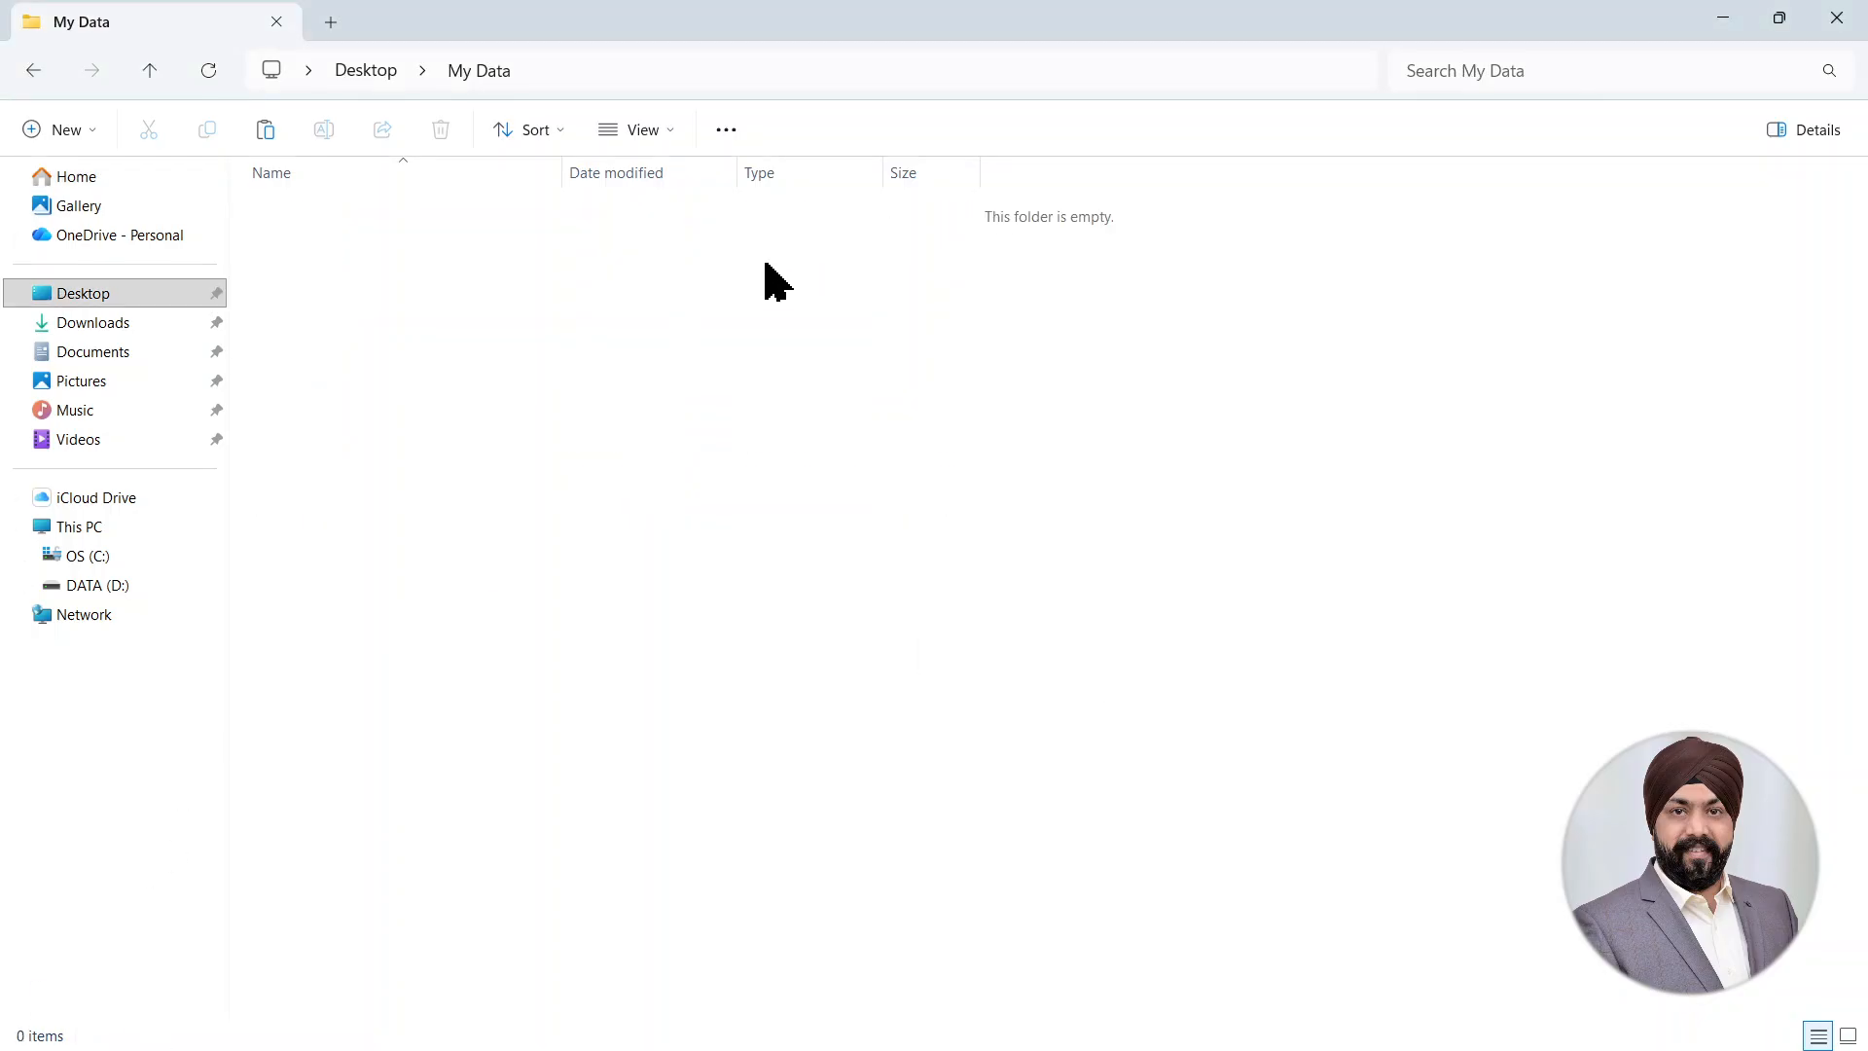
pyautogui.hotkey('alt', 'Tab')
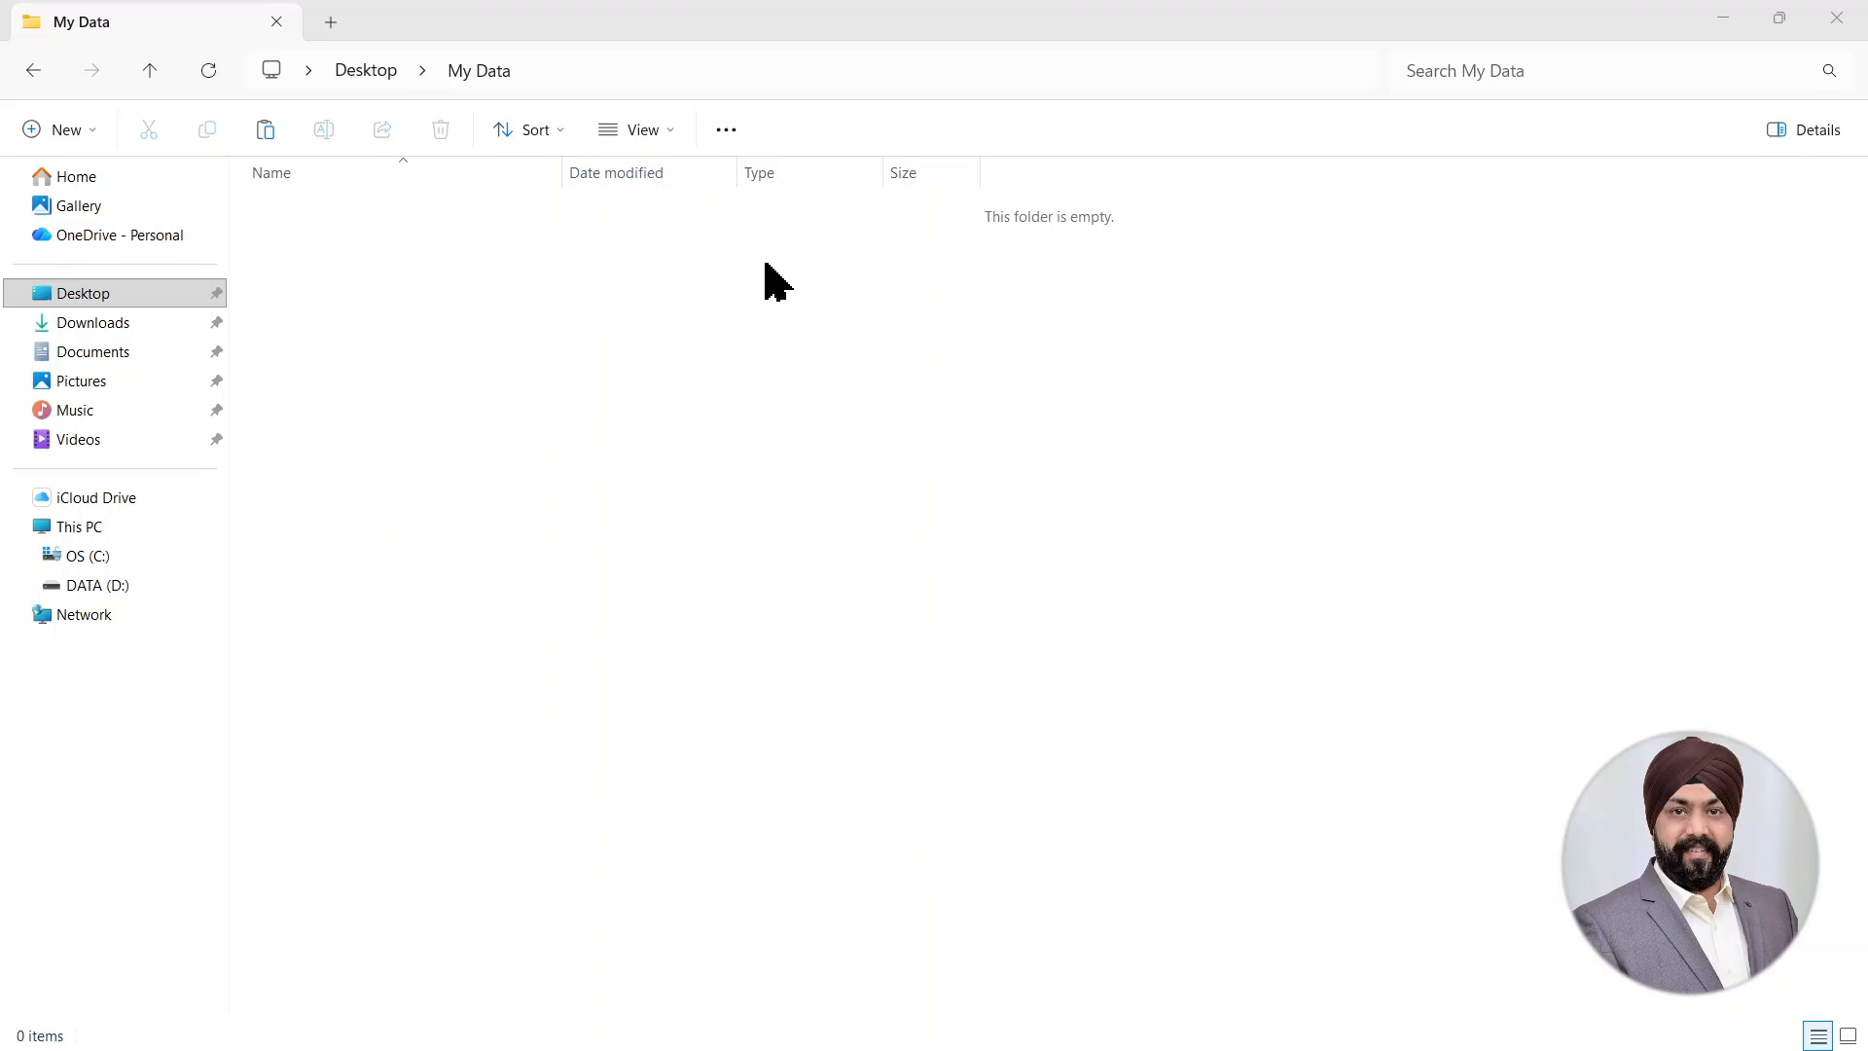
pyautogui.click(311, 212)
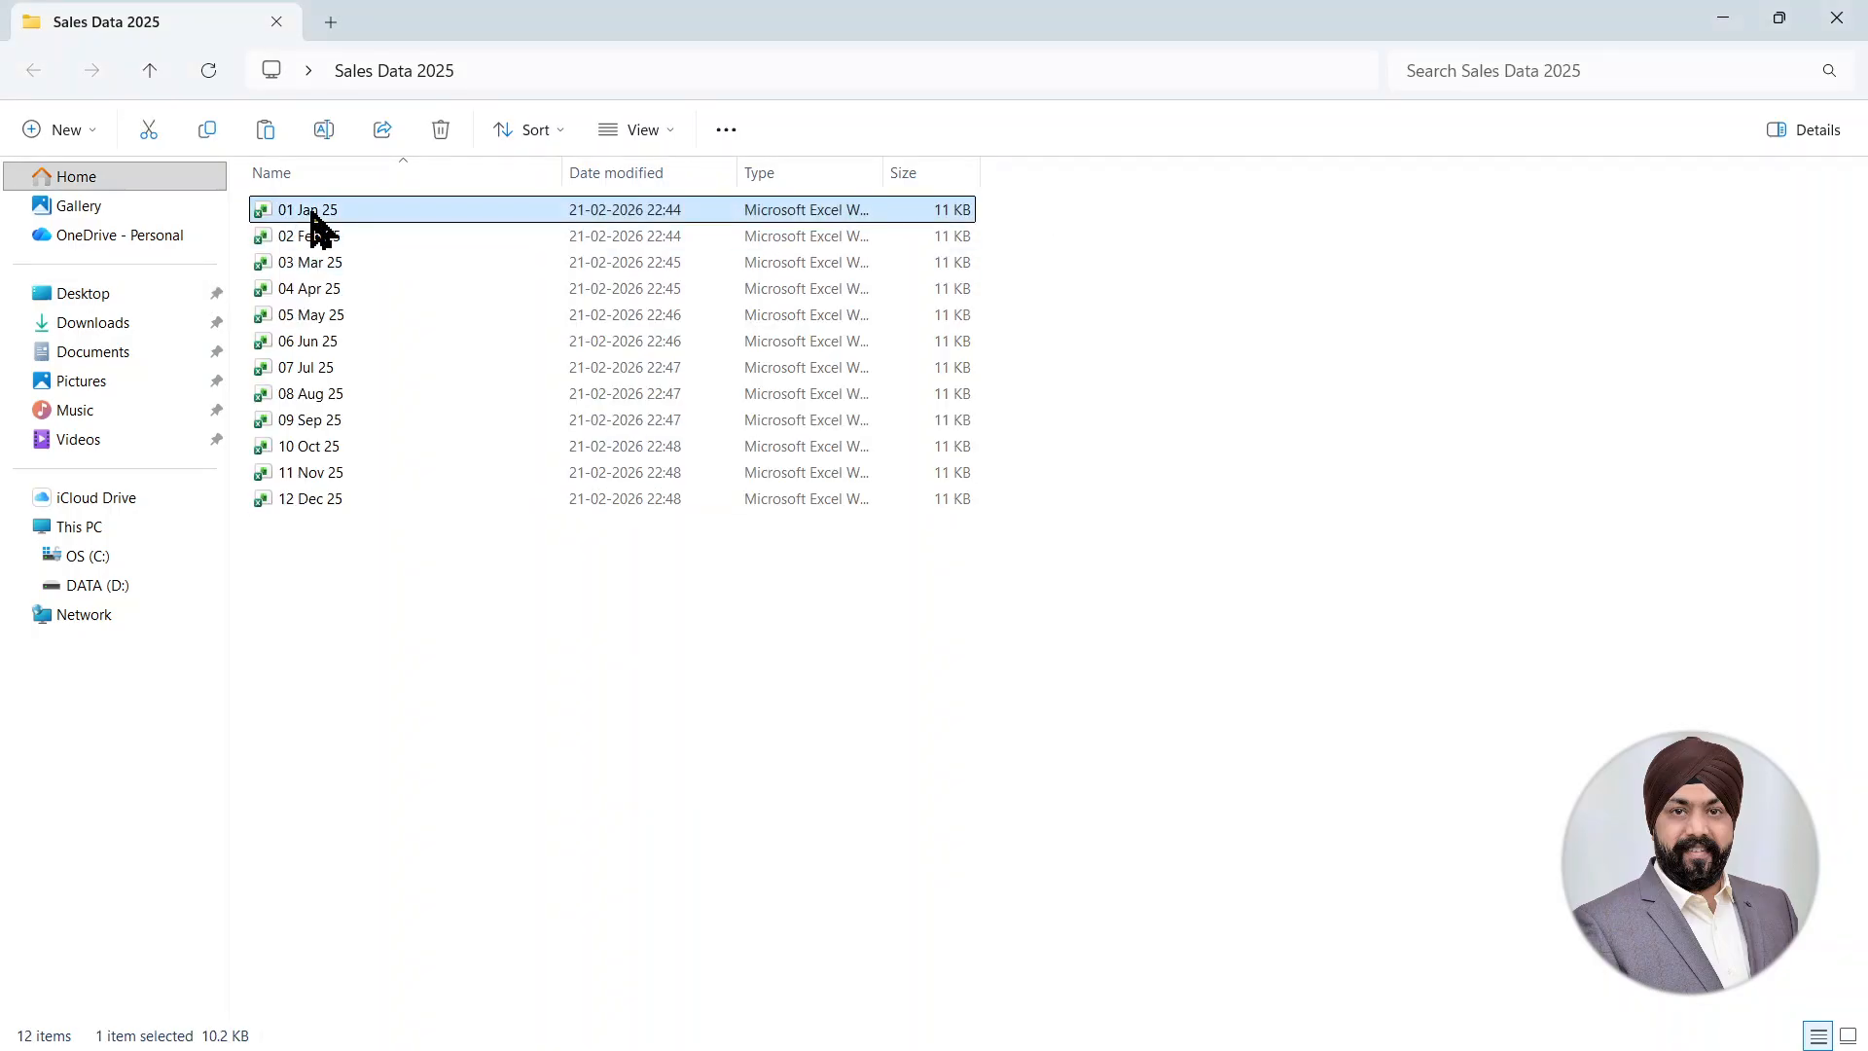
pyautogui.hotkey('alt', 'Tab')
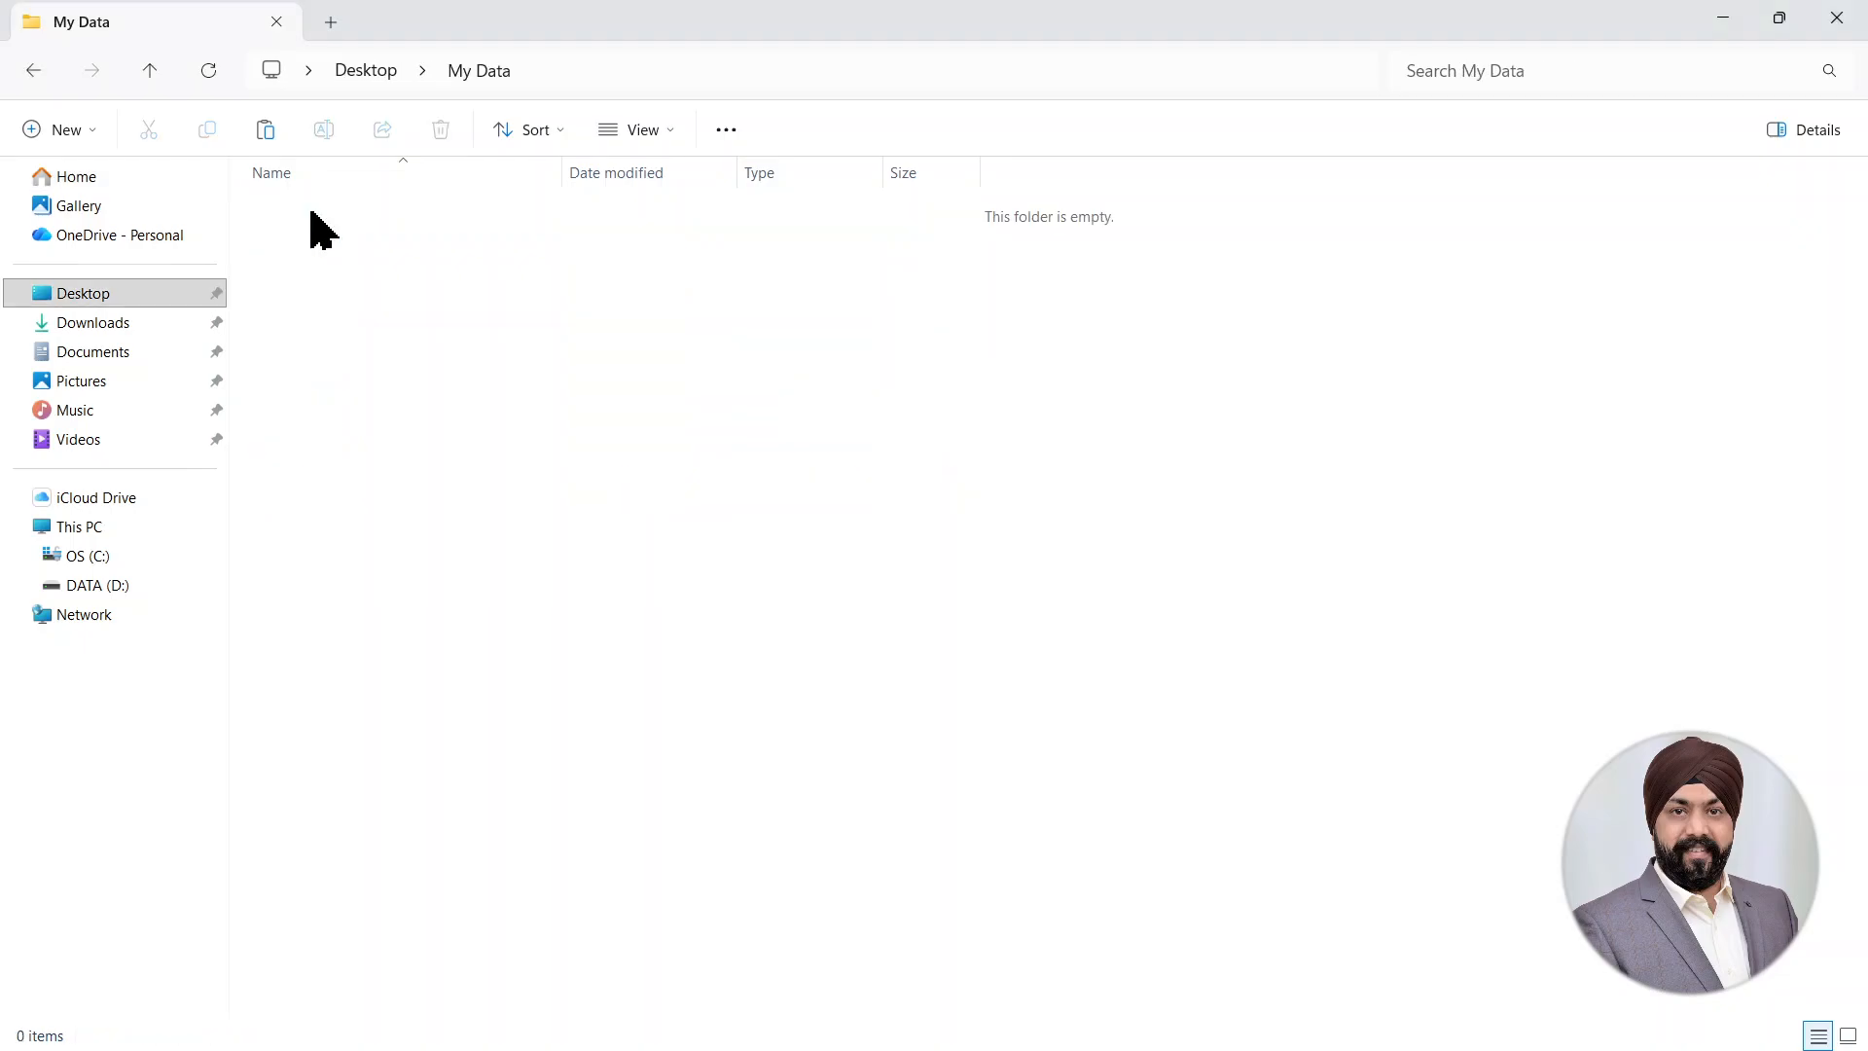
pyautogui.rightClick(721, 315)
pyautogui.click(755, 352)
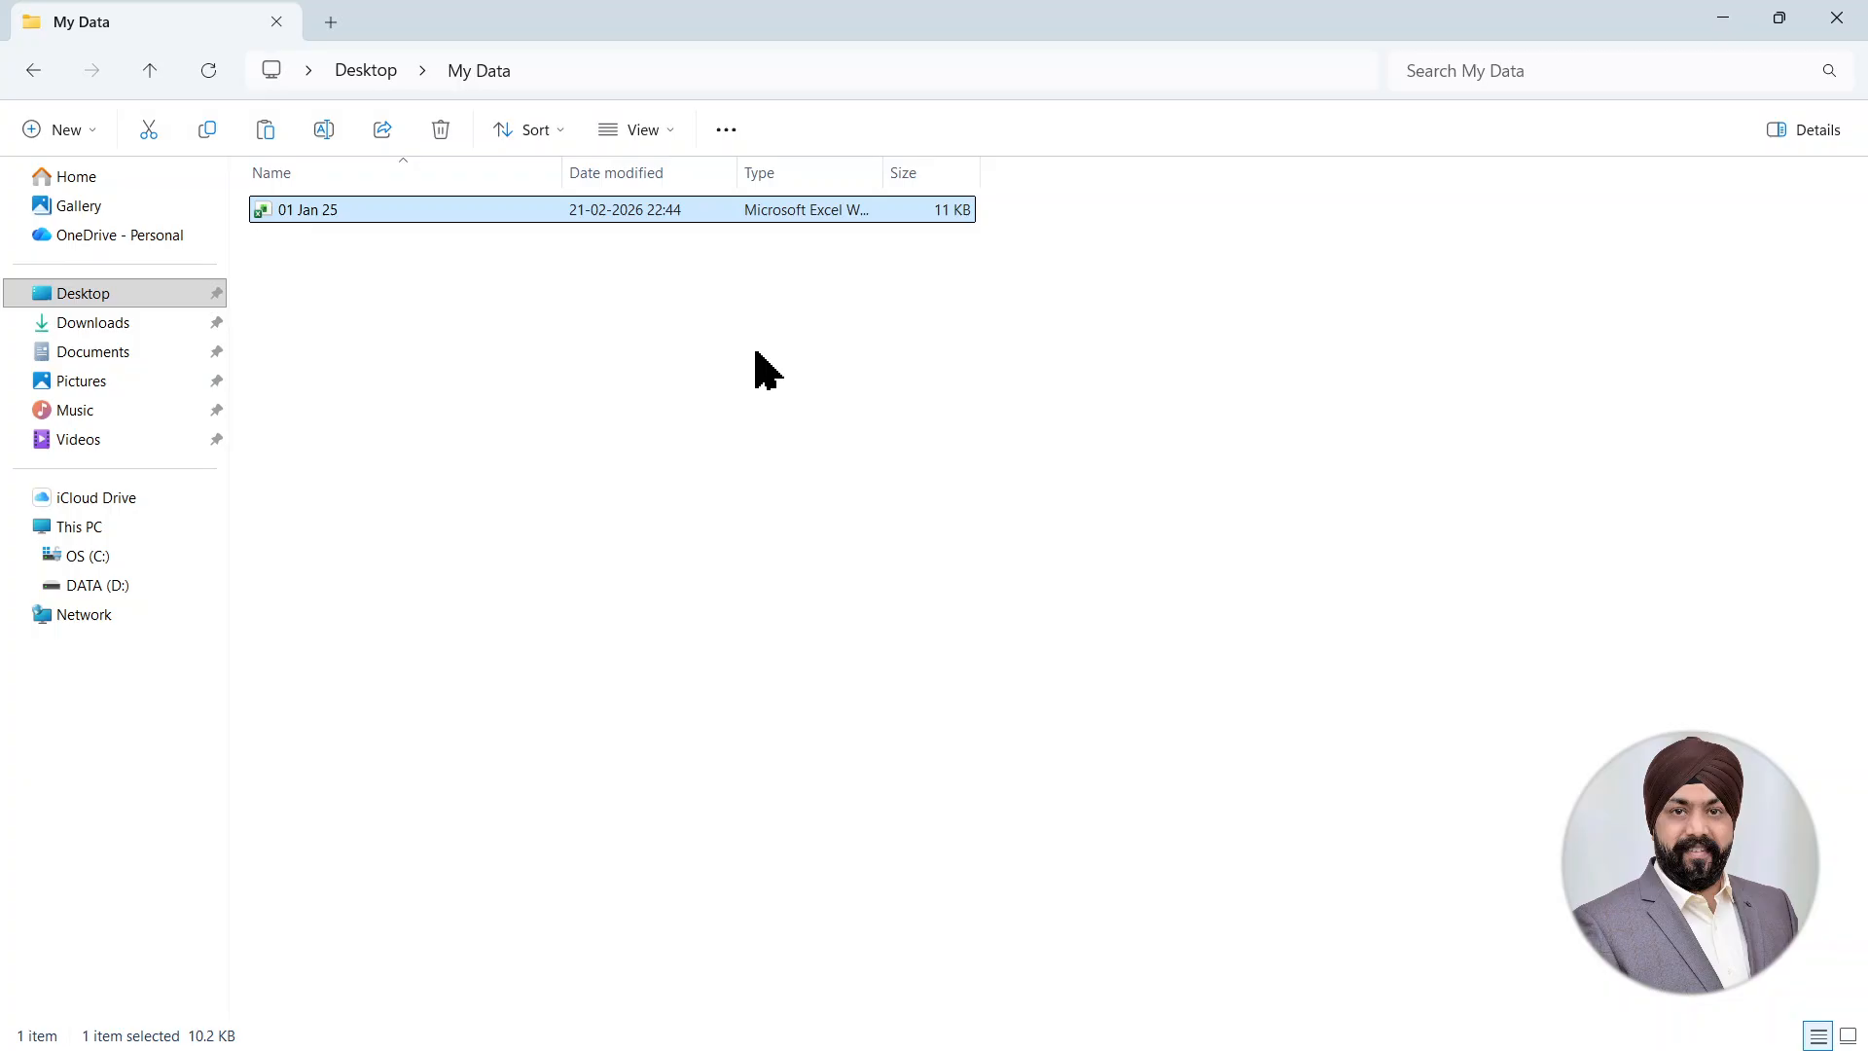
# - Switch to the blank Excel workbook and launch the Power Query Editor
pyautogui.hotkey('alt', 'Tab')
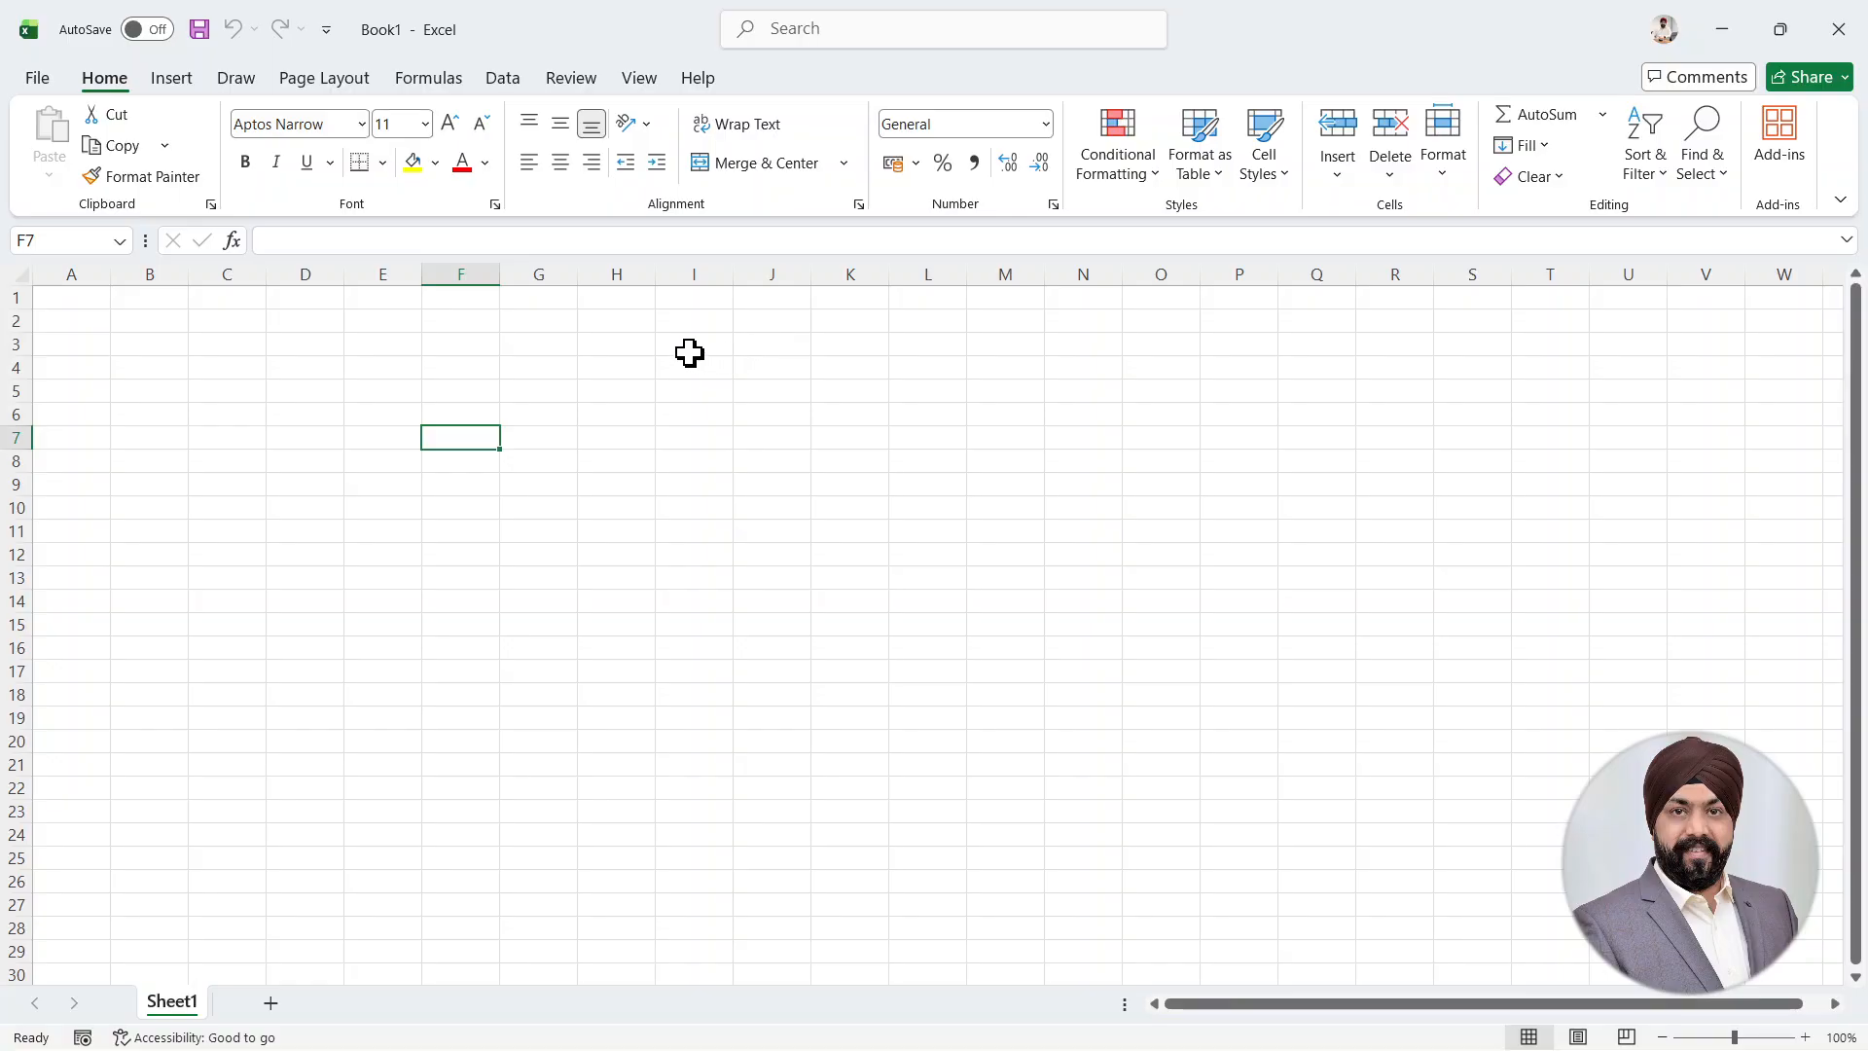
pyautogui.click(502, 82)
pyautogui.click(61, 299)
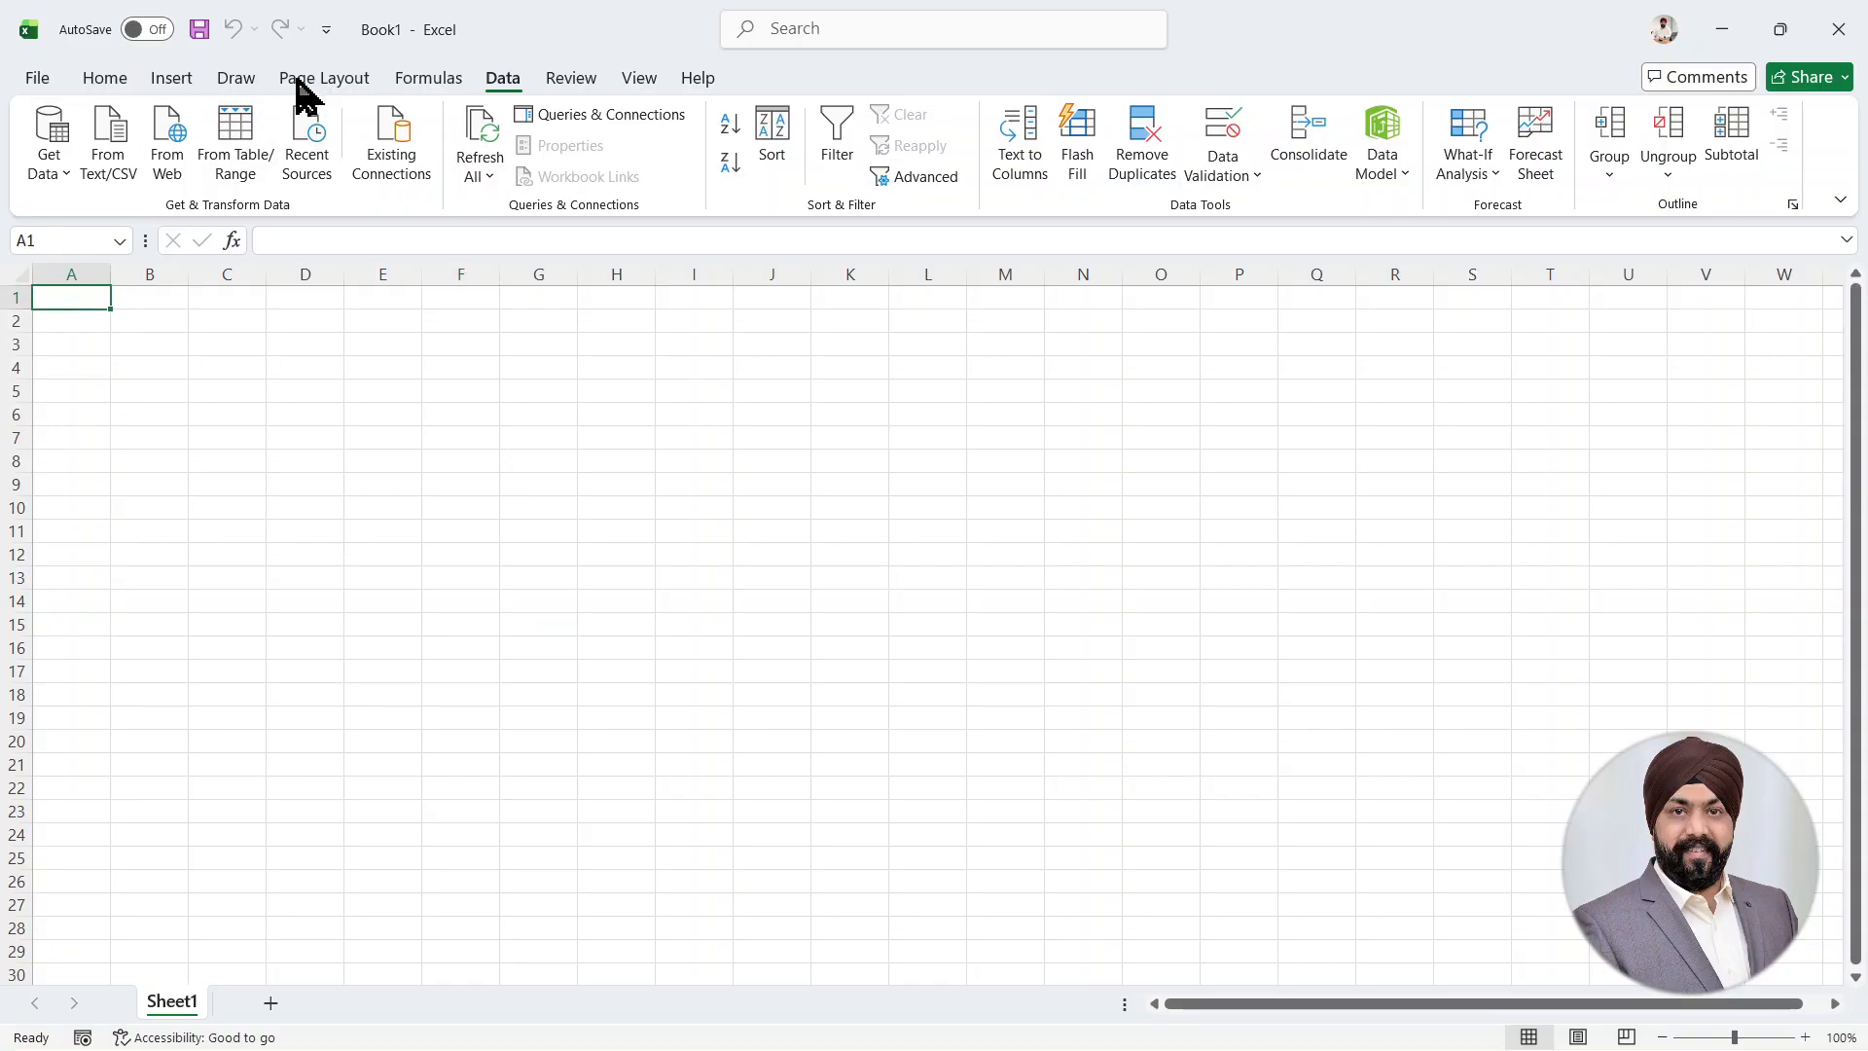
pyautogui.click(60, 184)
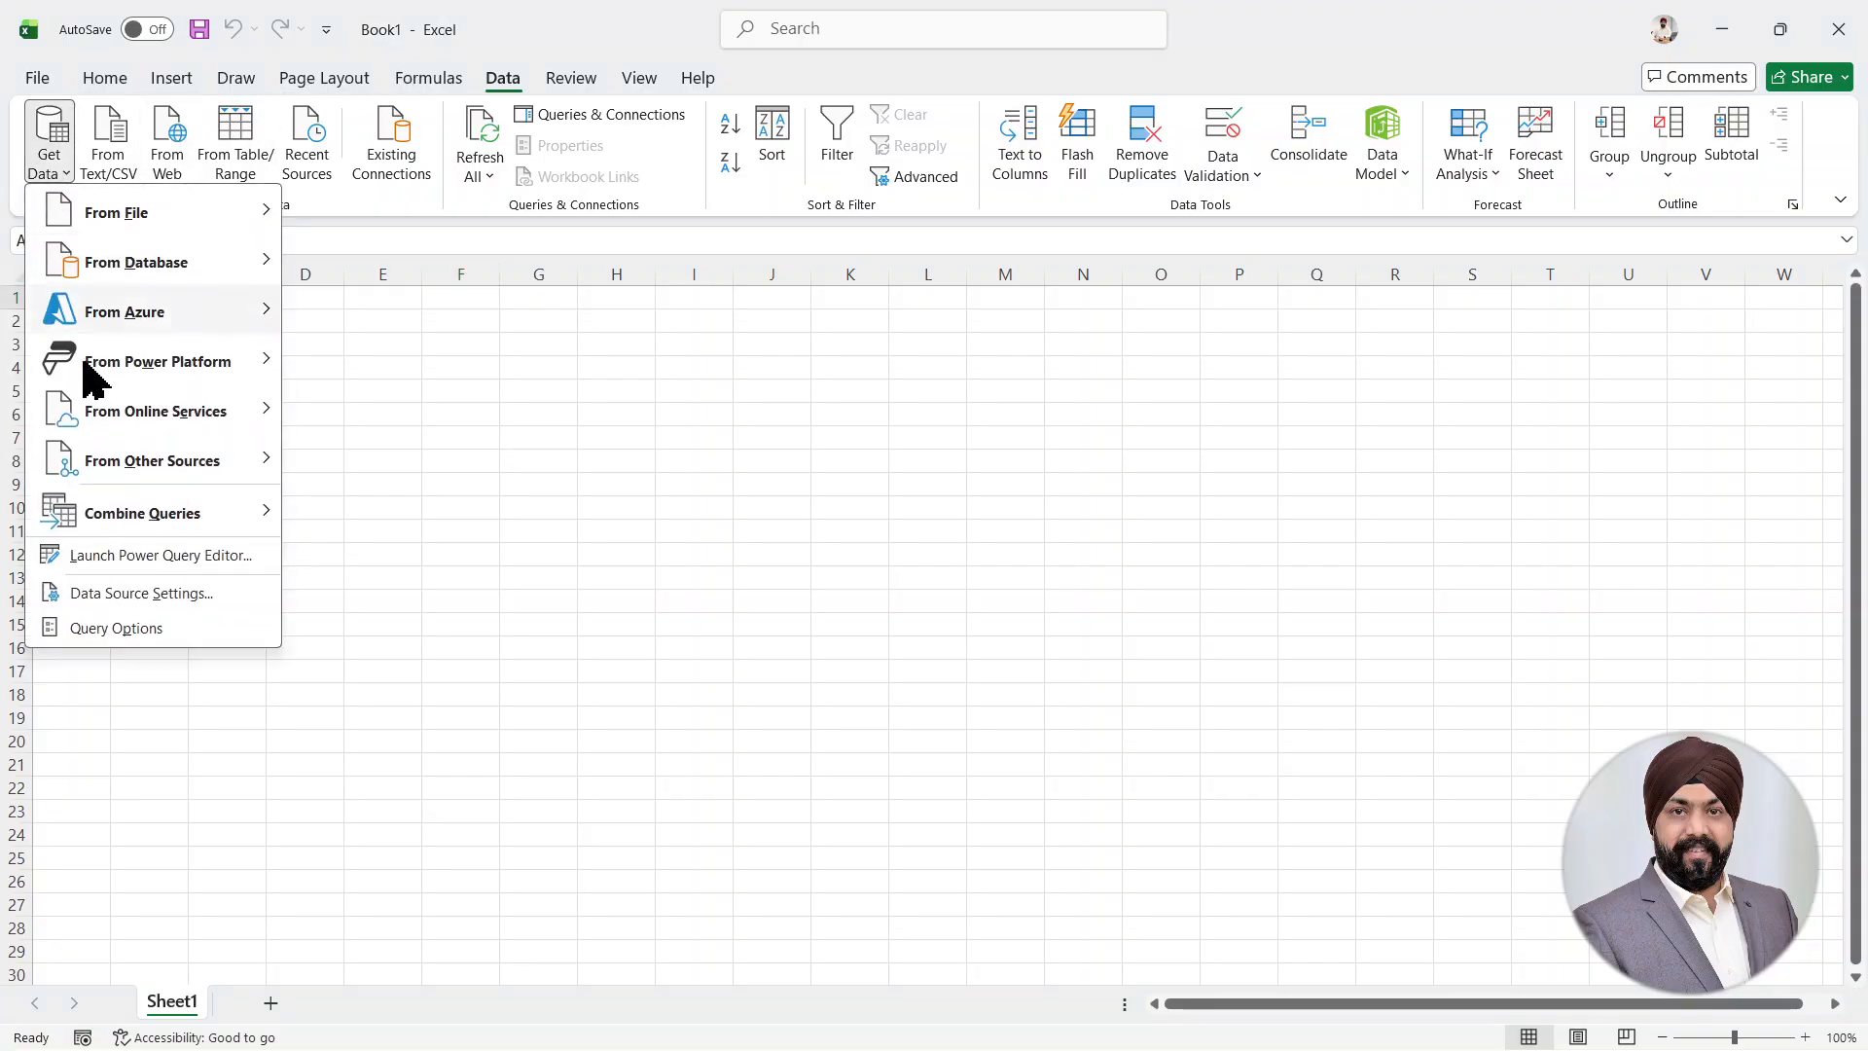
pyautogui.moveTo(76, 195)
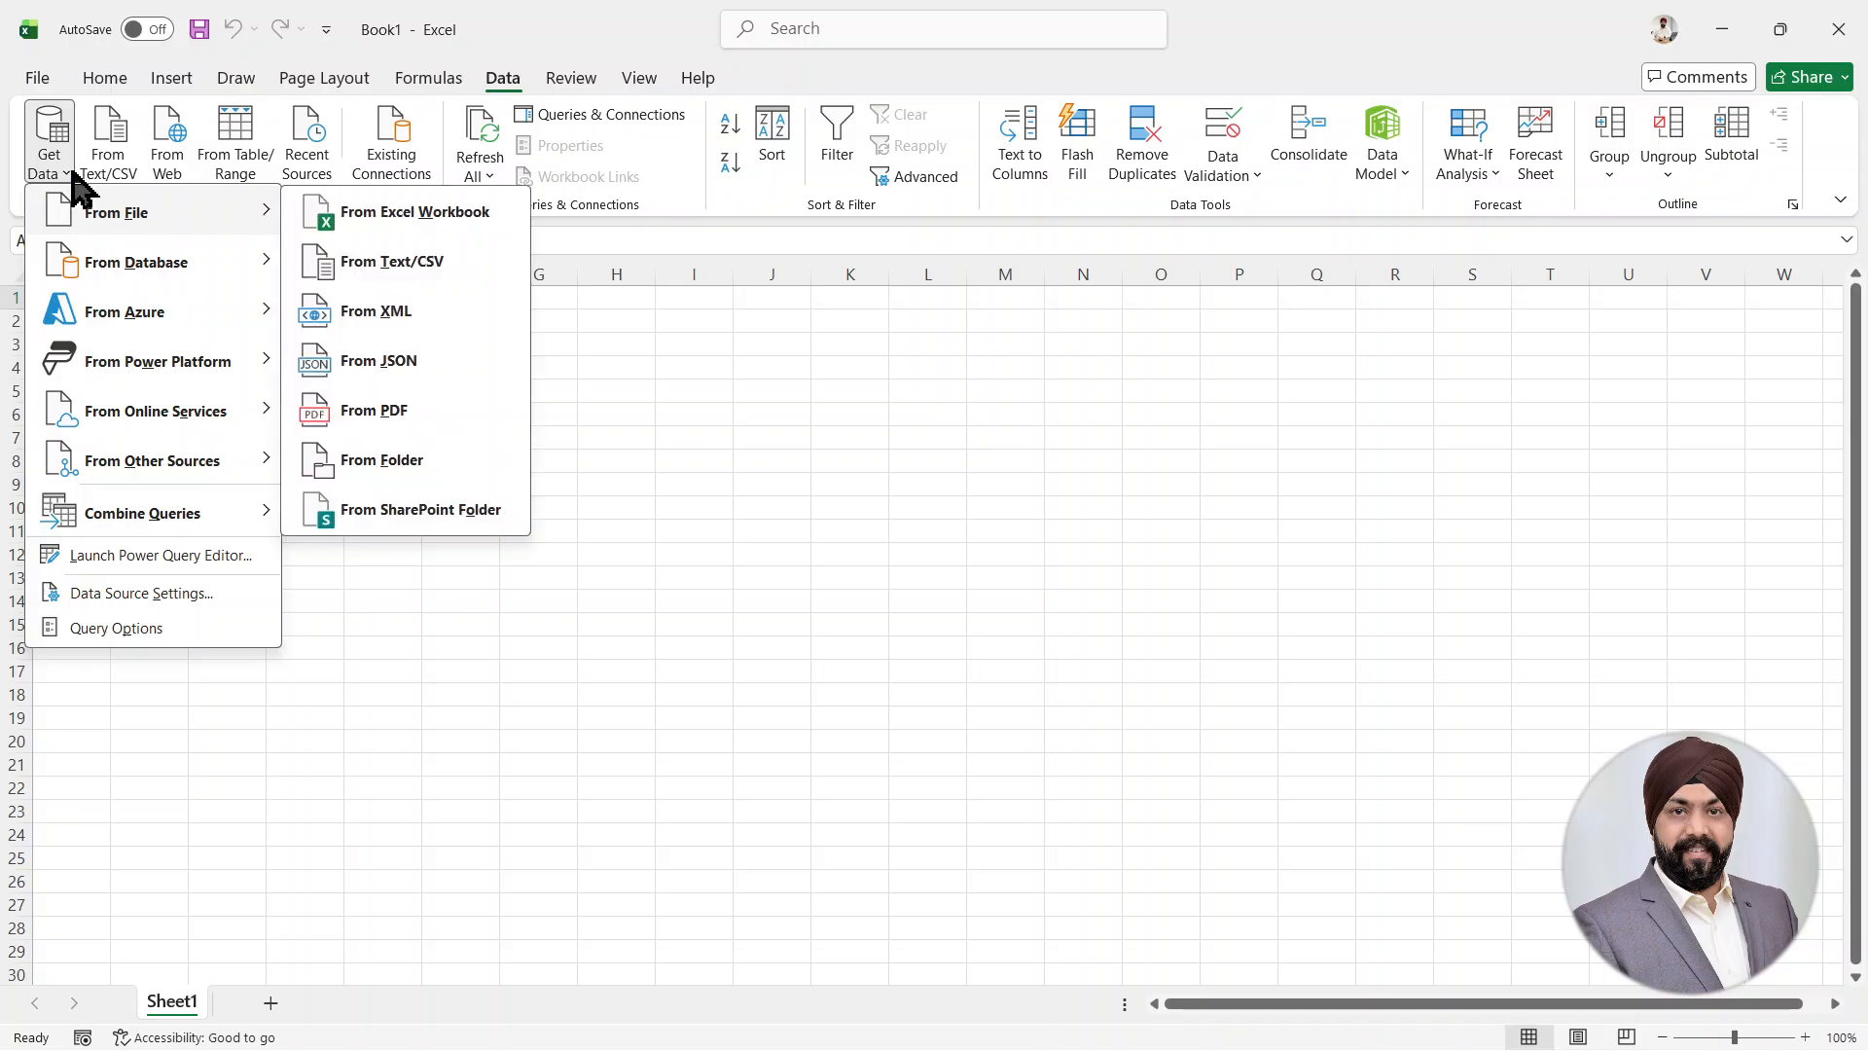
pyautogui.click(160, 557)
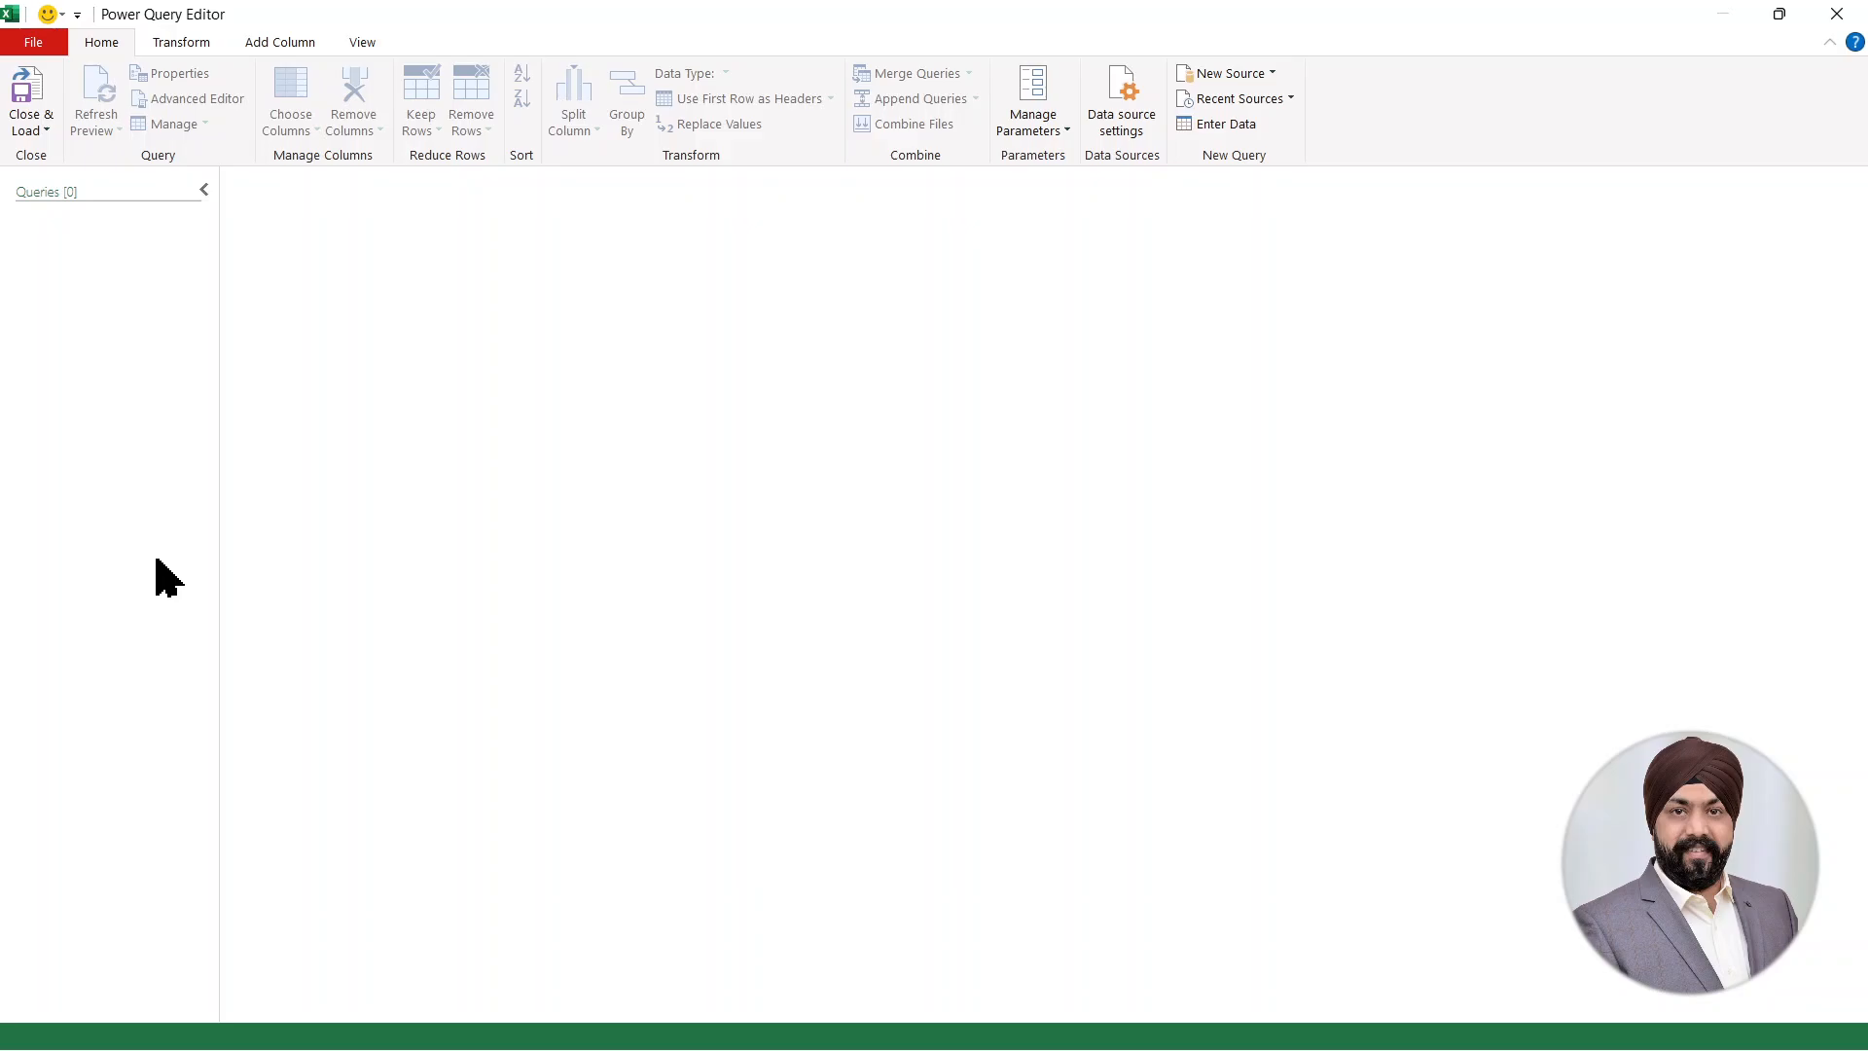
# - Create a new query from the My Data folder on the Desktop and load its file list for transformation
pyautogui.click(1278, 73)
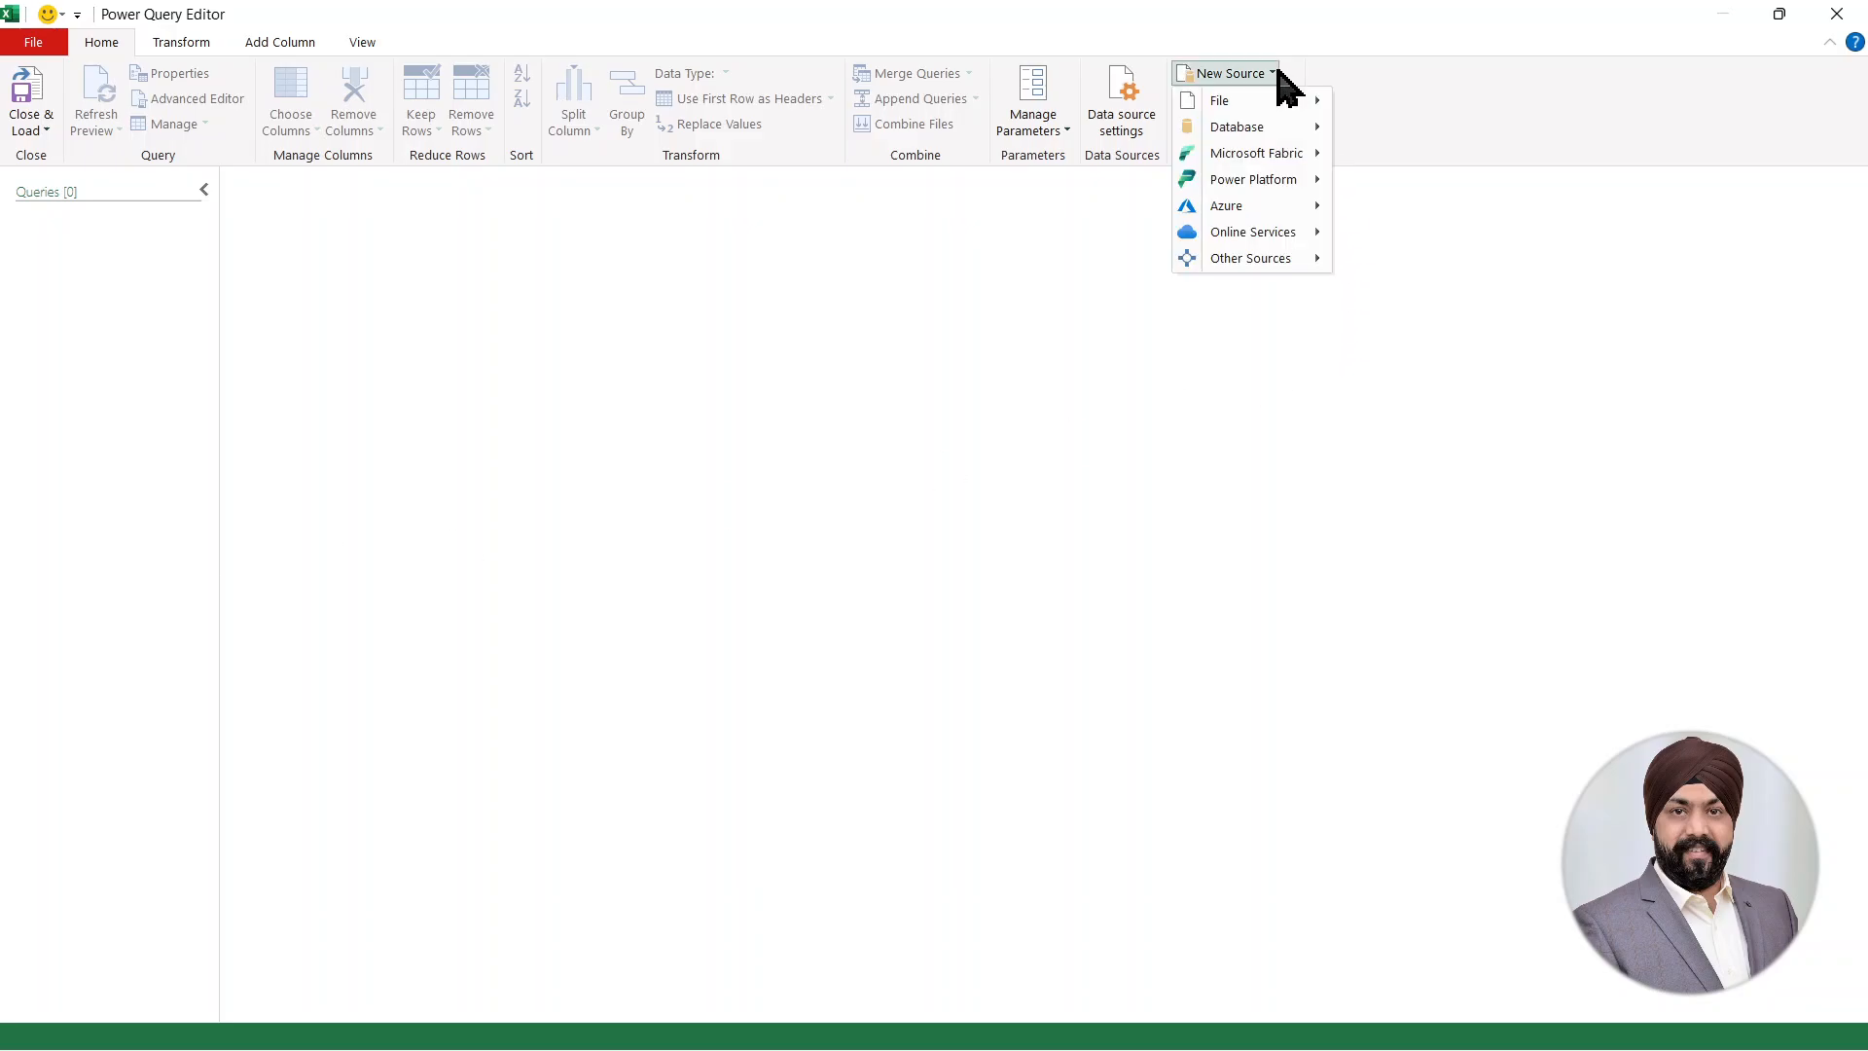
pyautogui.moveTo(1255, 101)
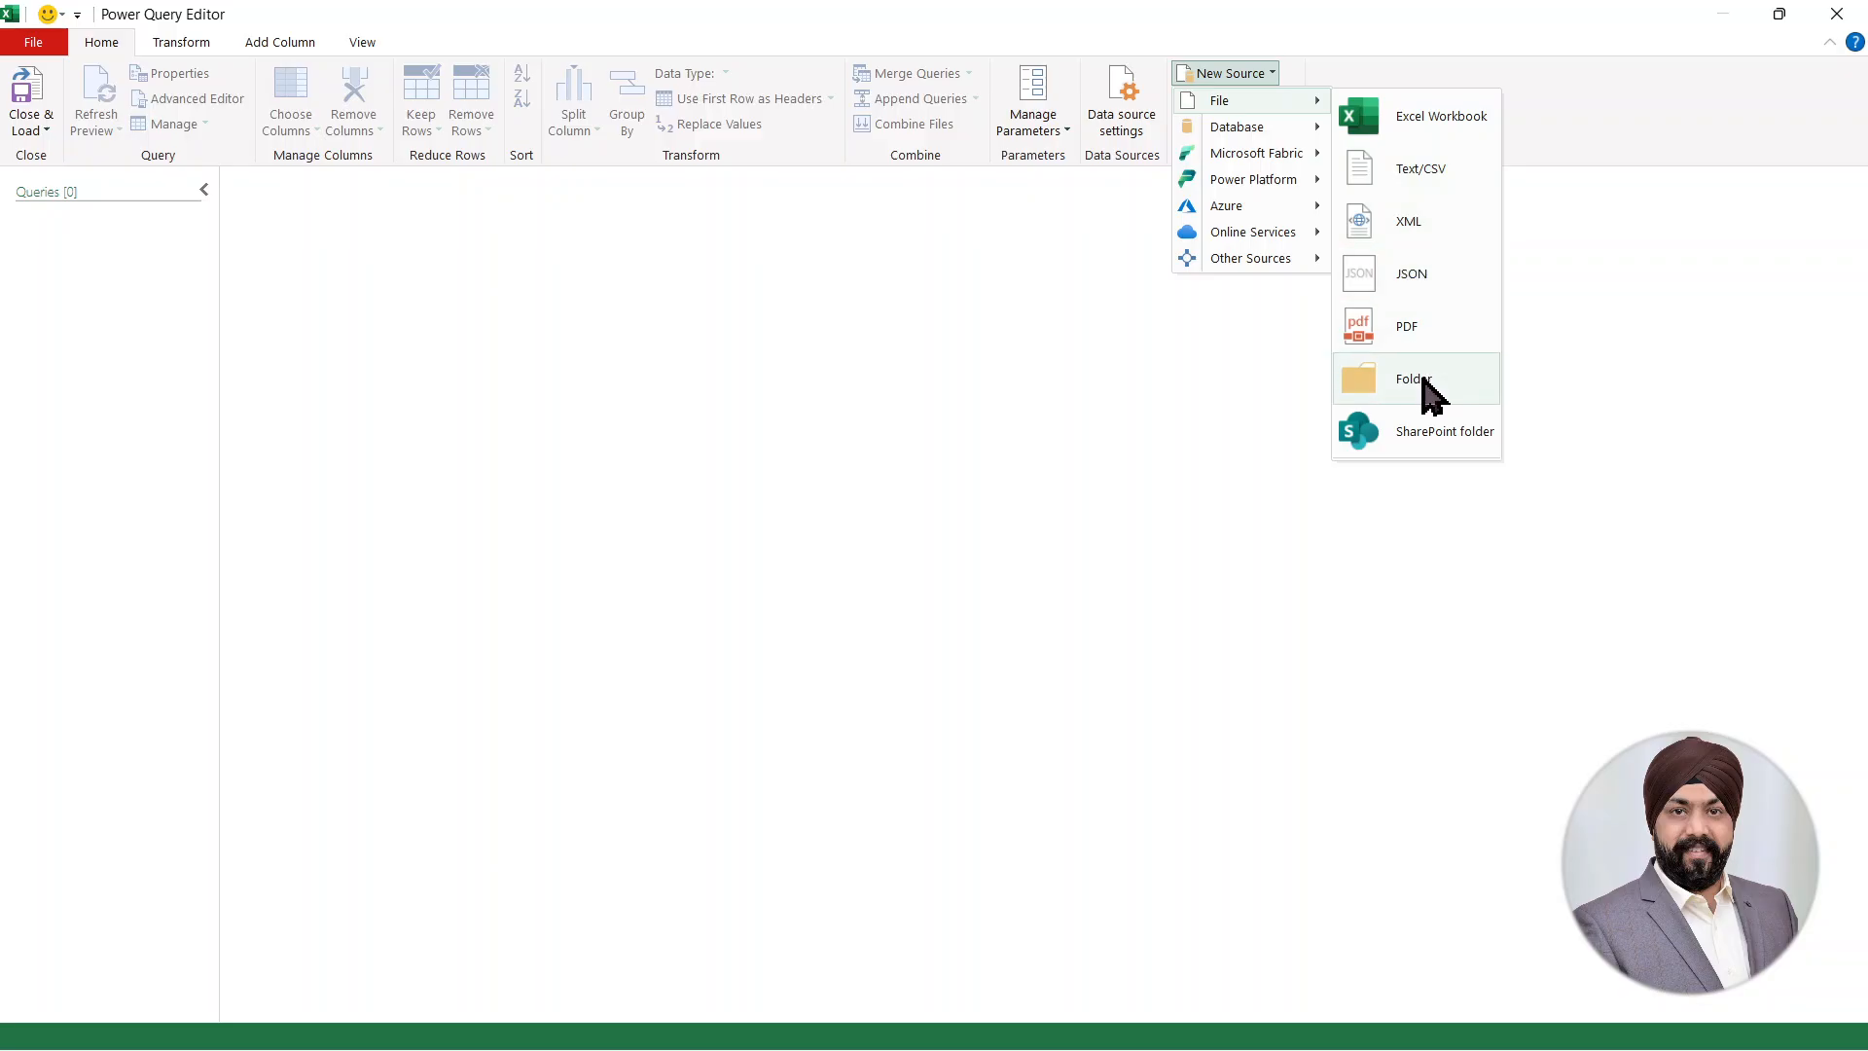
pyautogui.click(1424, 385)
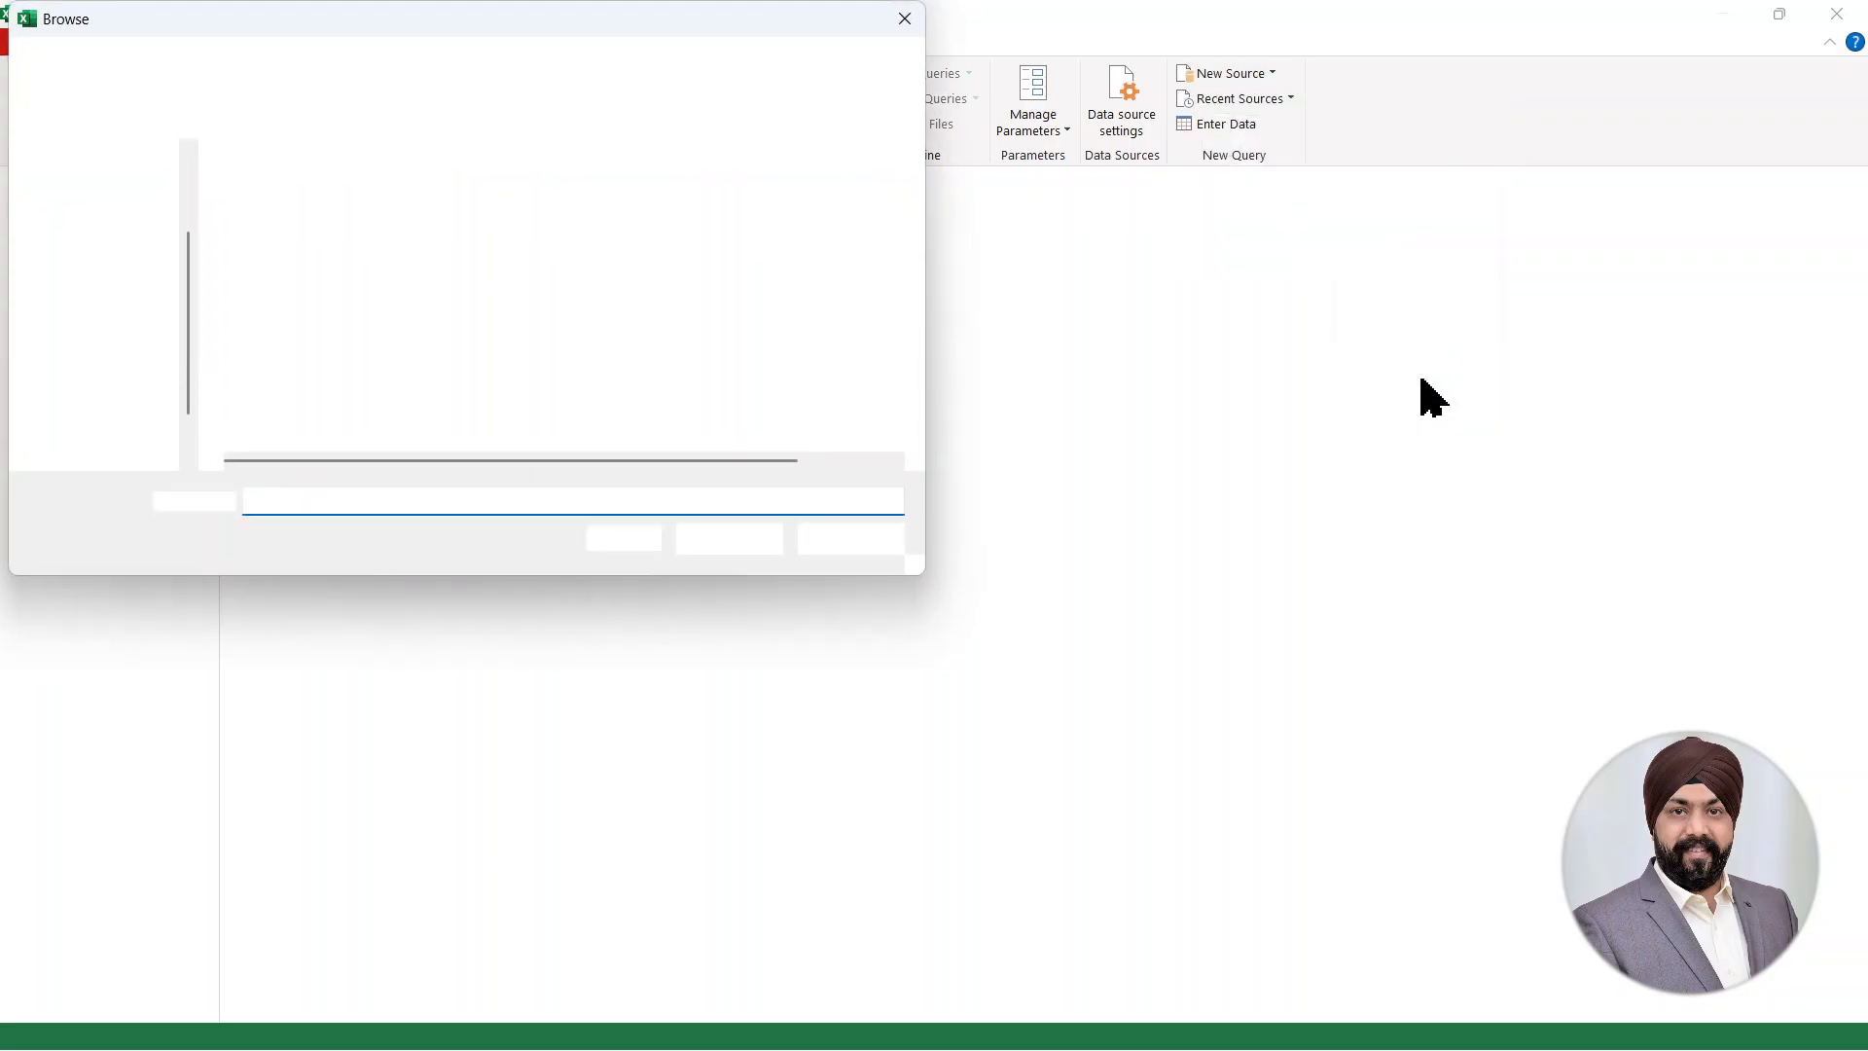
pyautogui.click(89, 212)
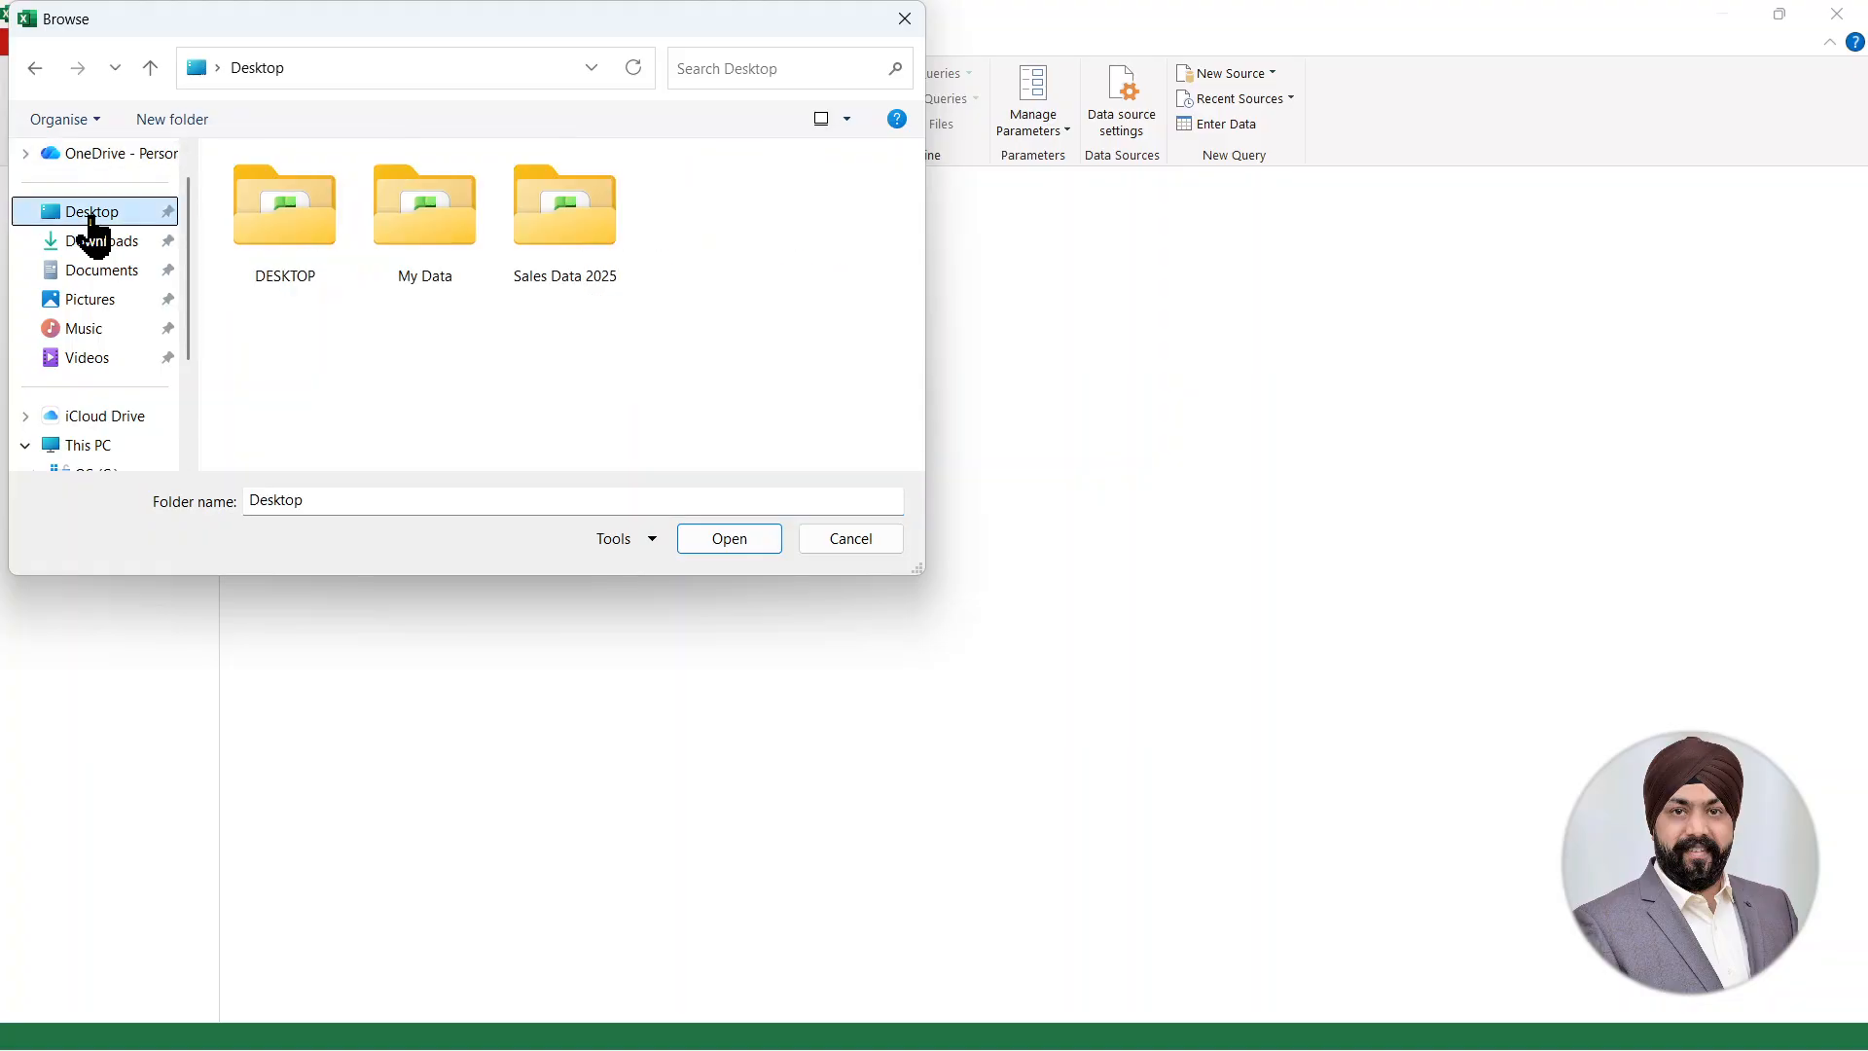
pyautogui.click(441, 246)
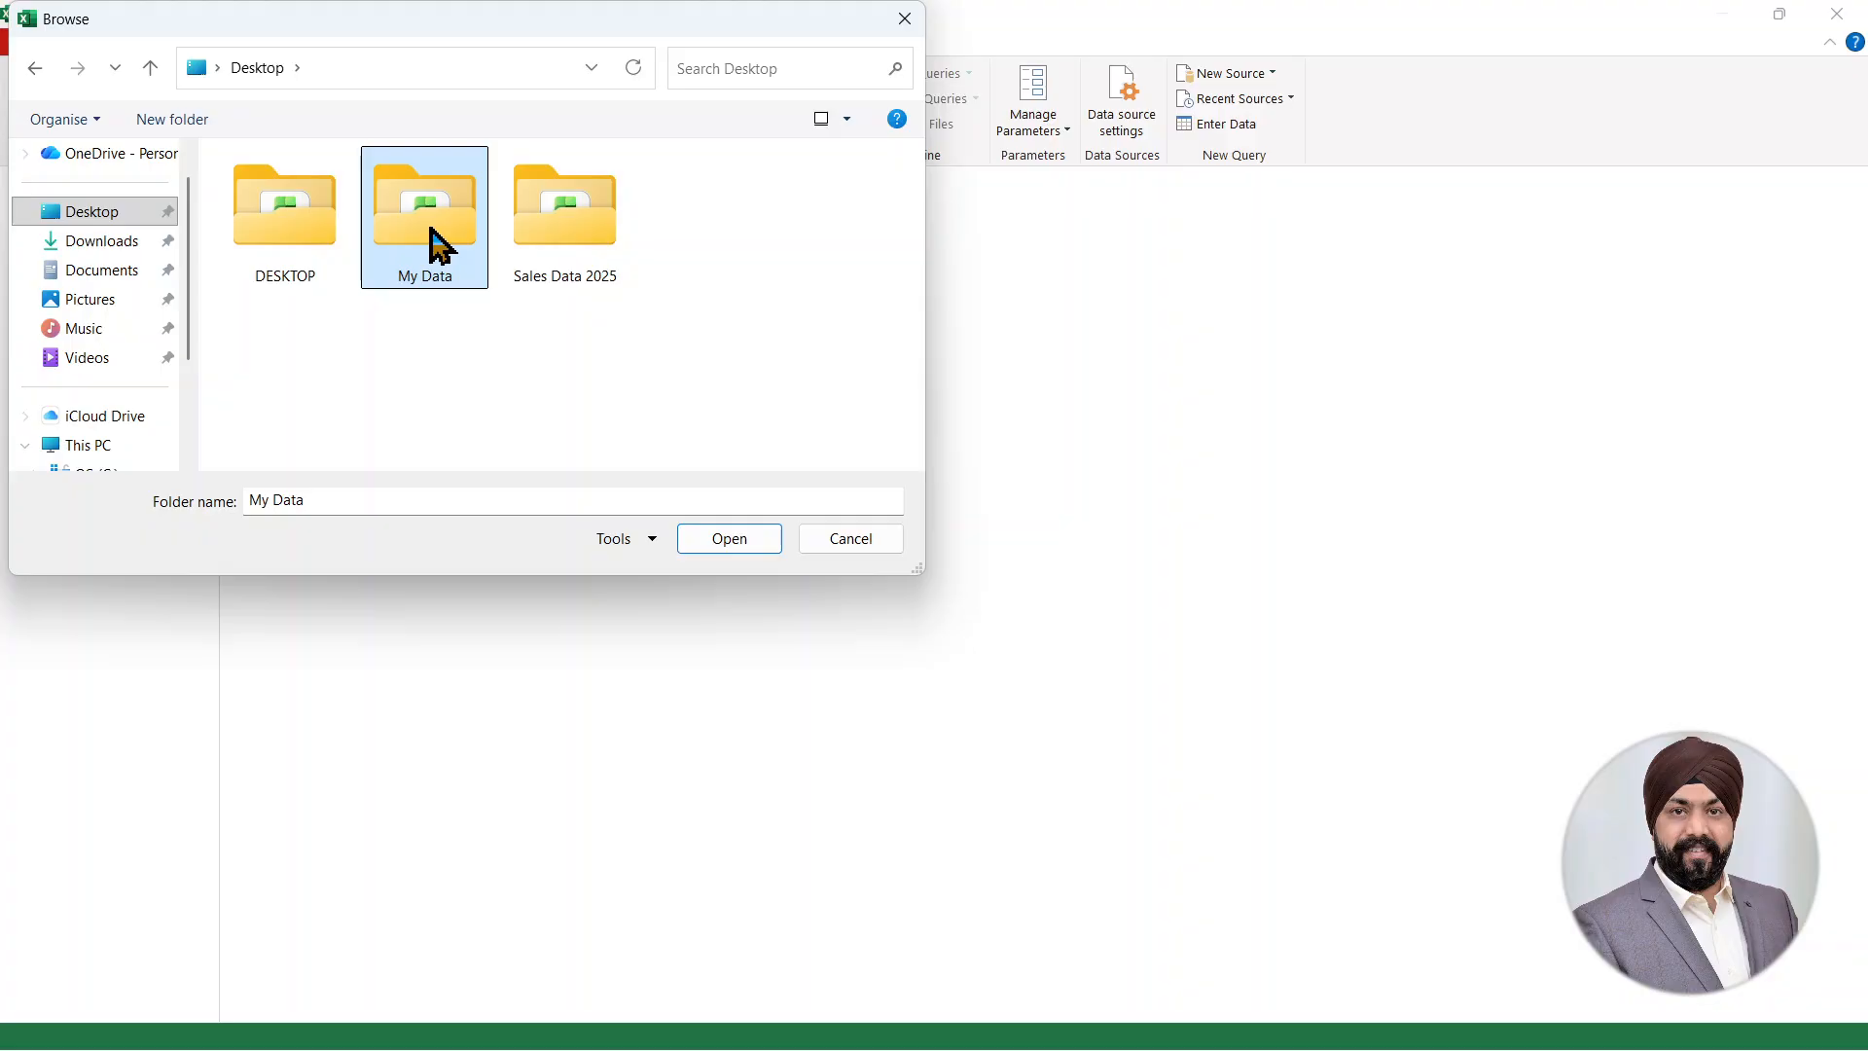
pyautogui.click(711, 538)
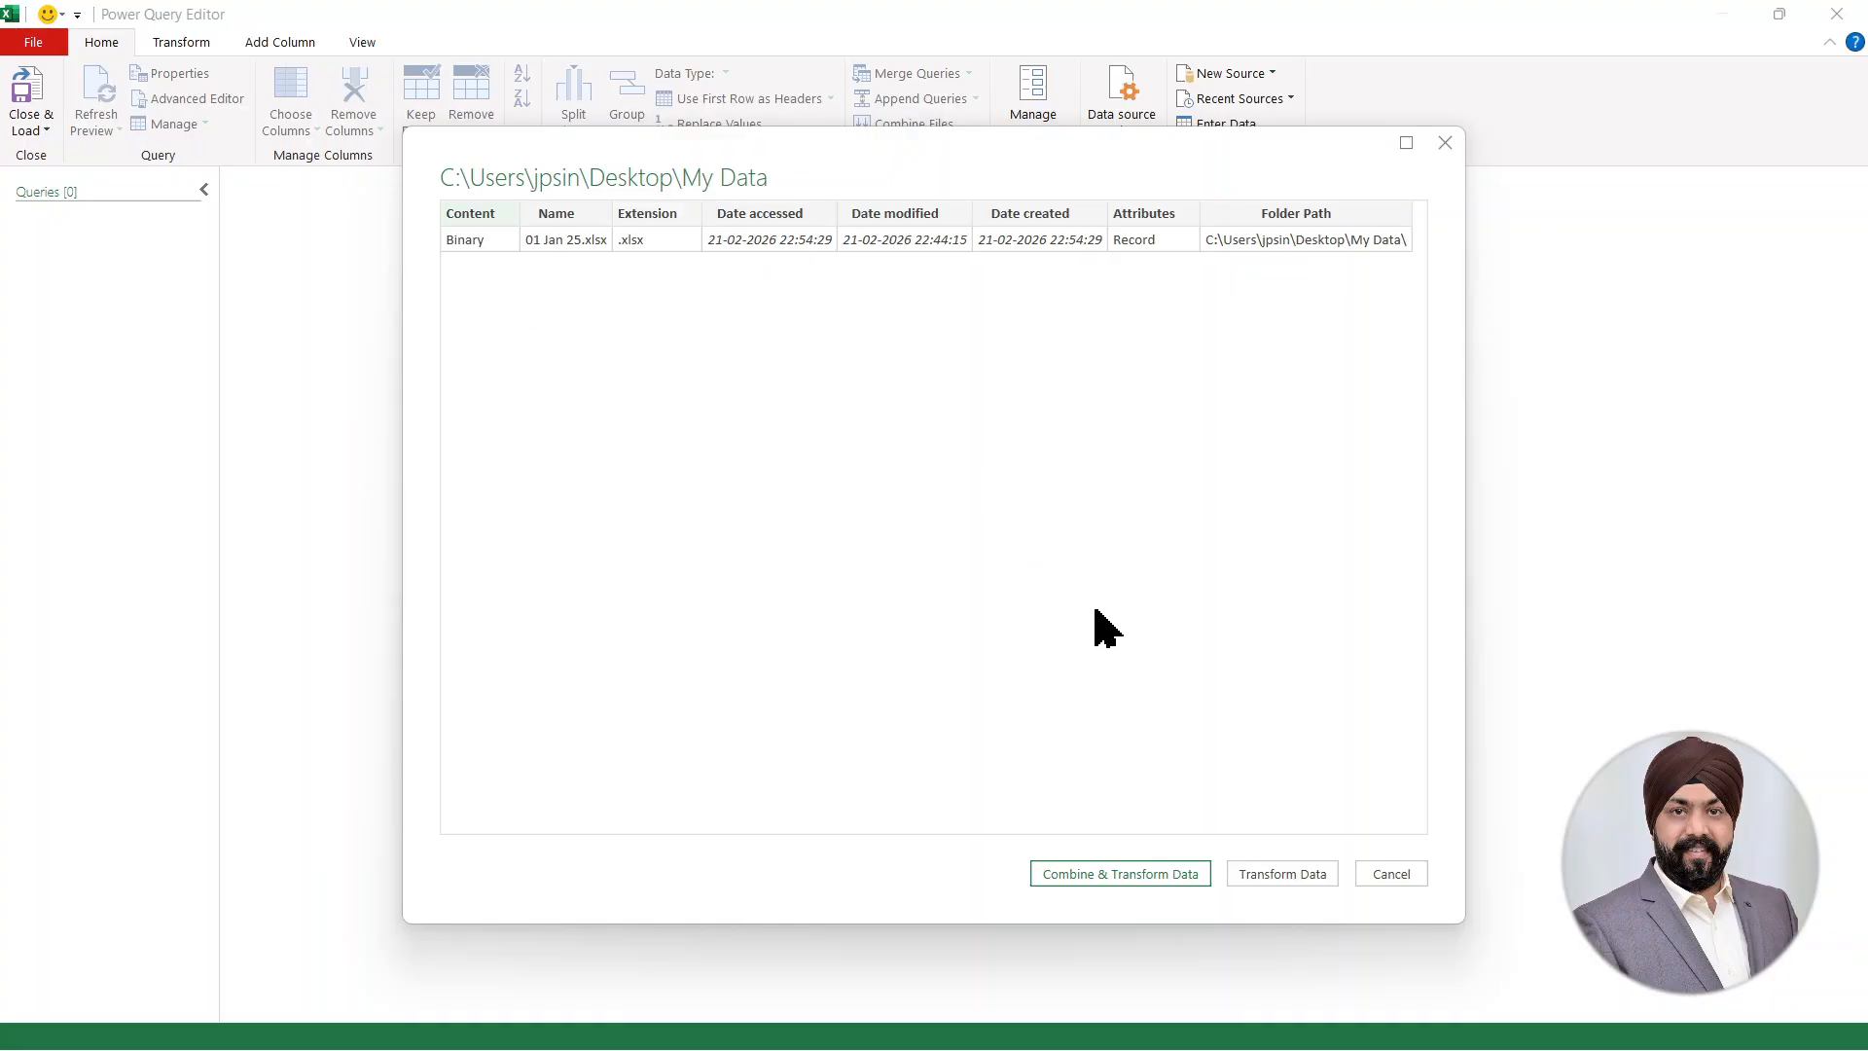
pyautogui.click(1273, 896)
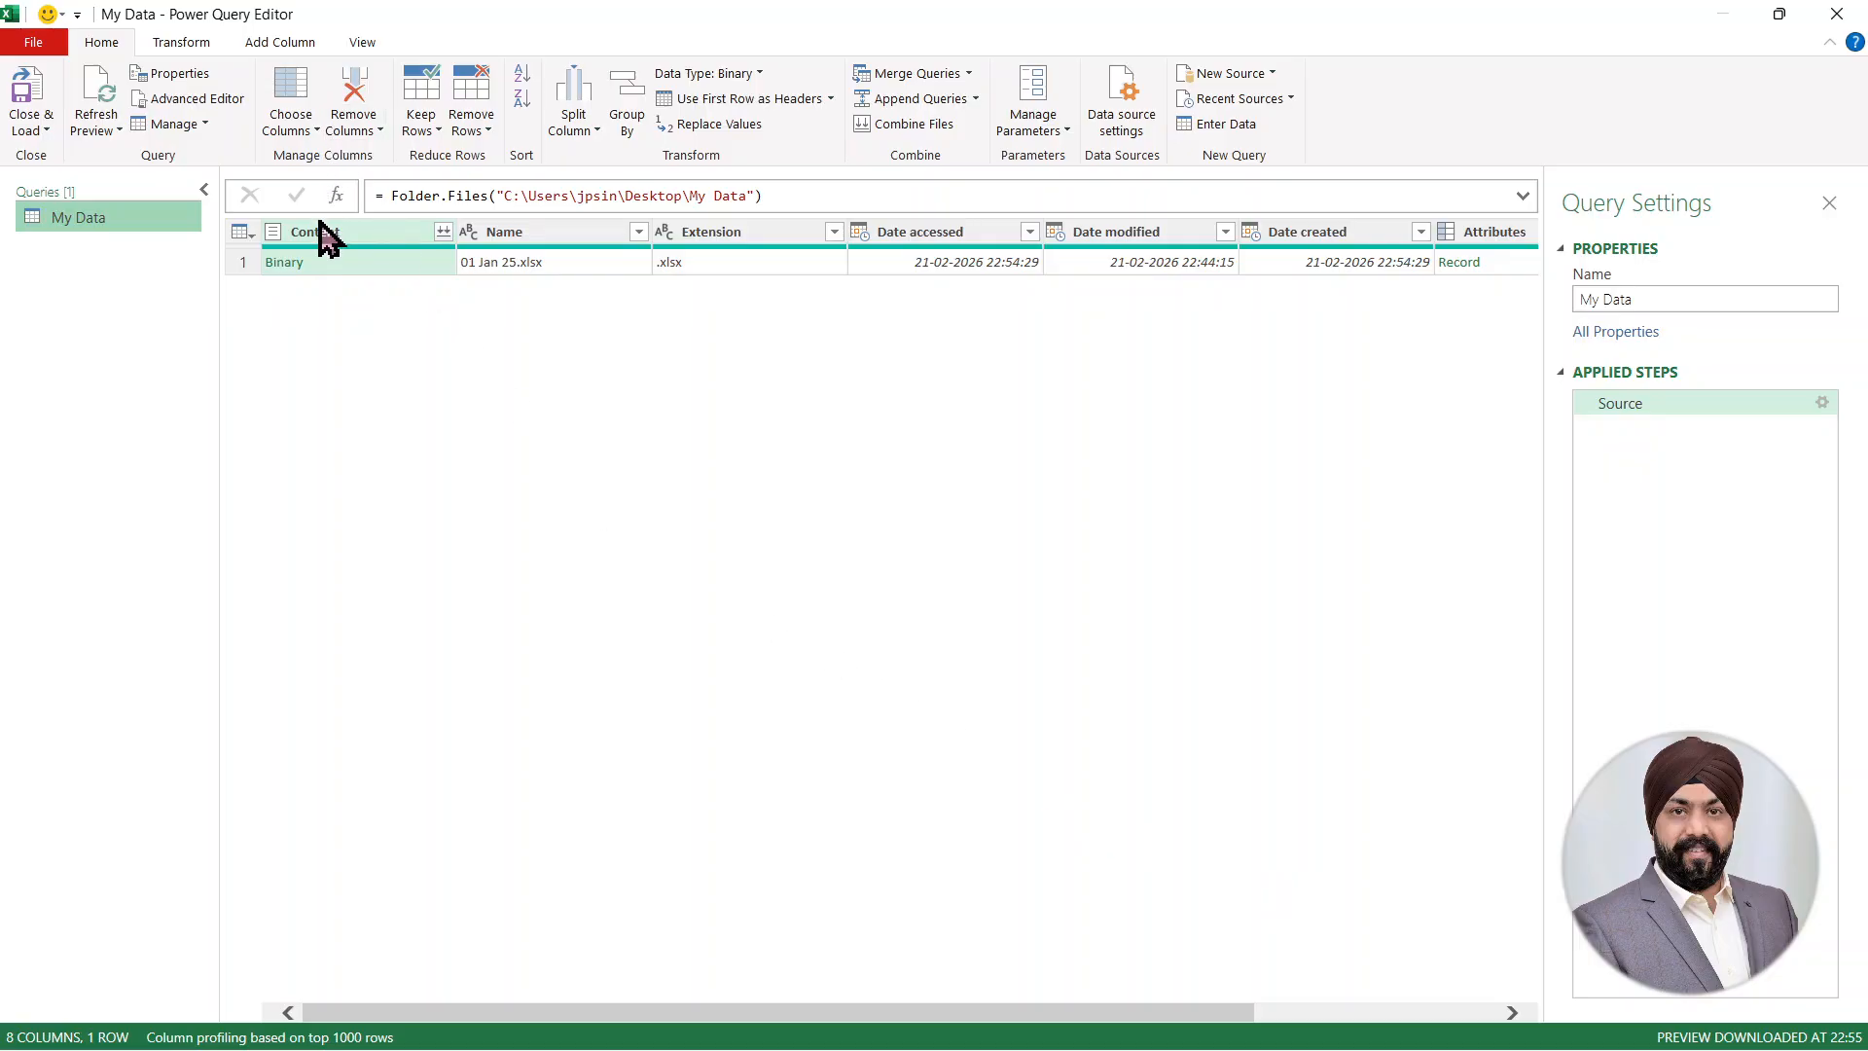
# - Keep only the Content and Name columns in the My Data query, removing all other columns
pyautogui.keyDown('ctrl'); pyautogui.click(542, 234); pyautogui.keyUp('ctrl')
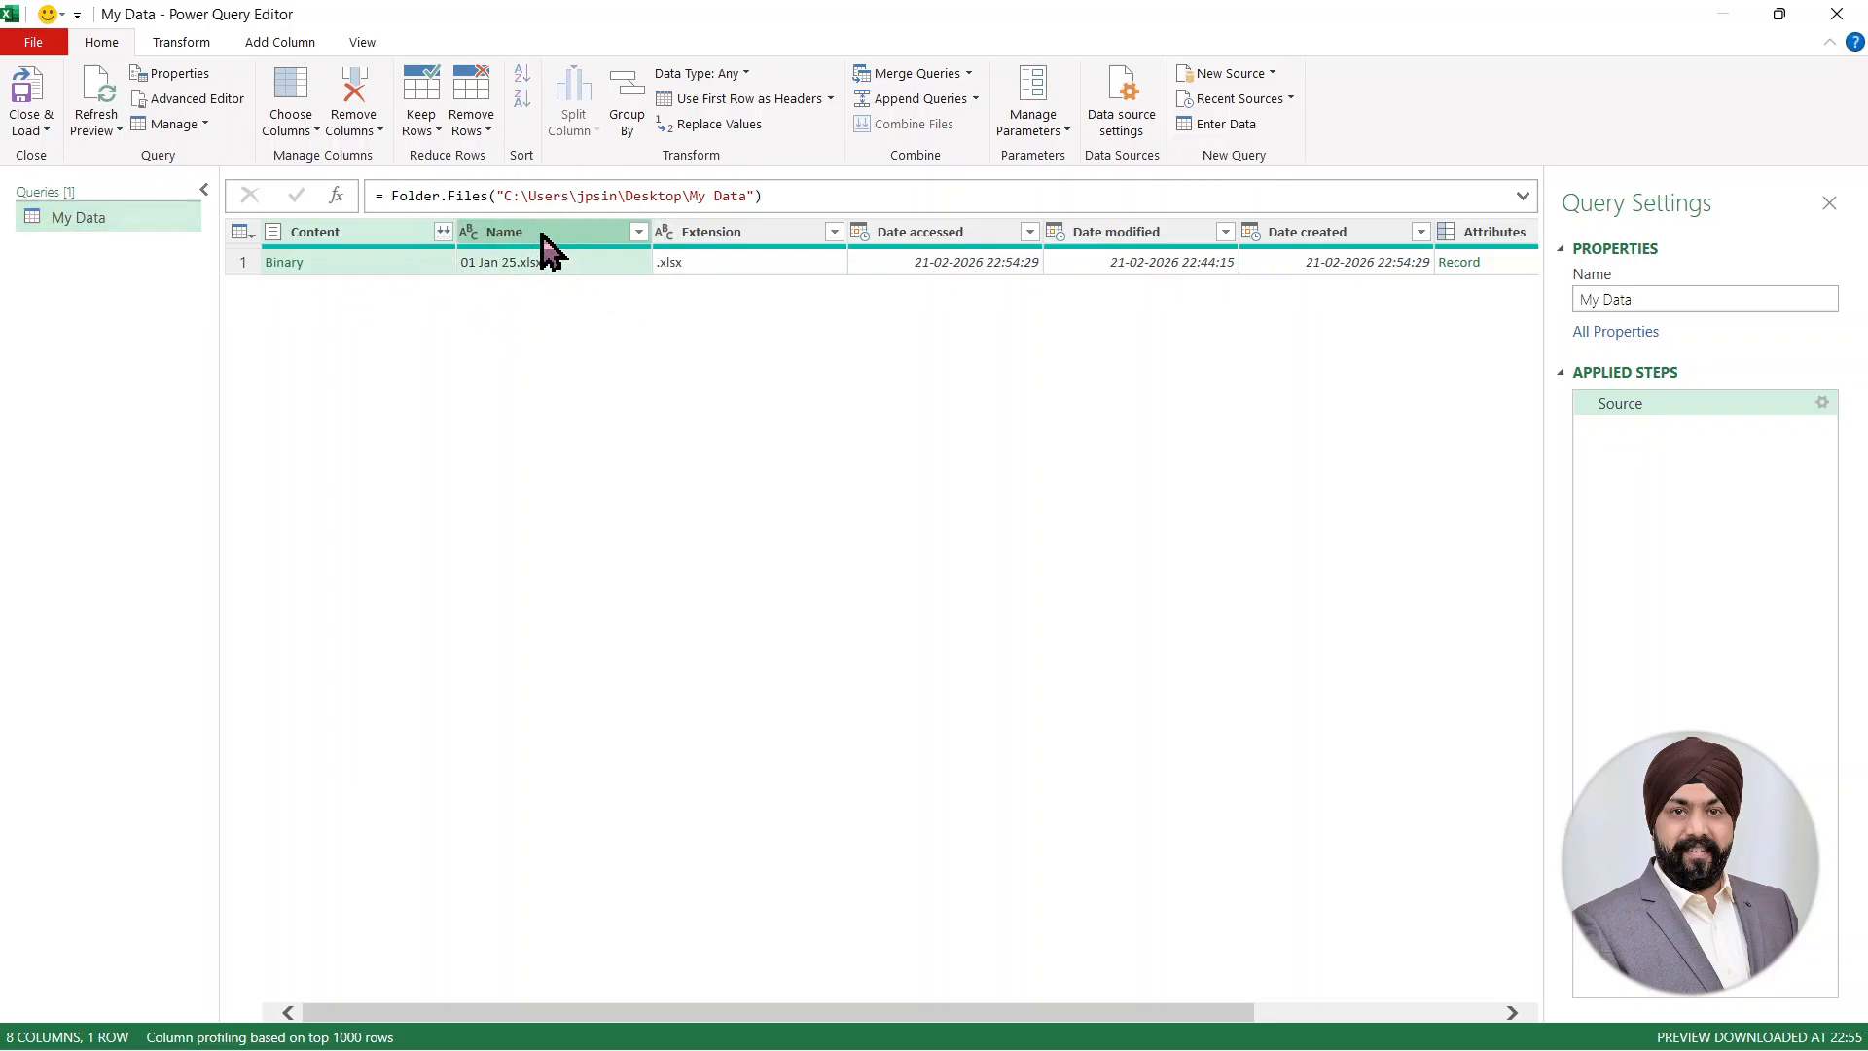
pyautogui.rightClick(541, 239)
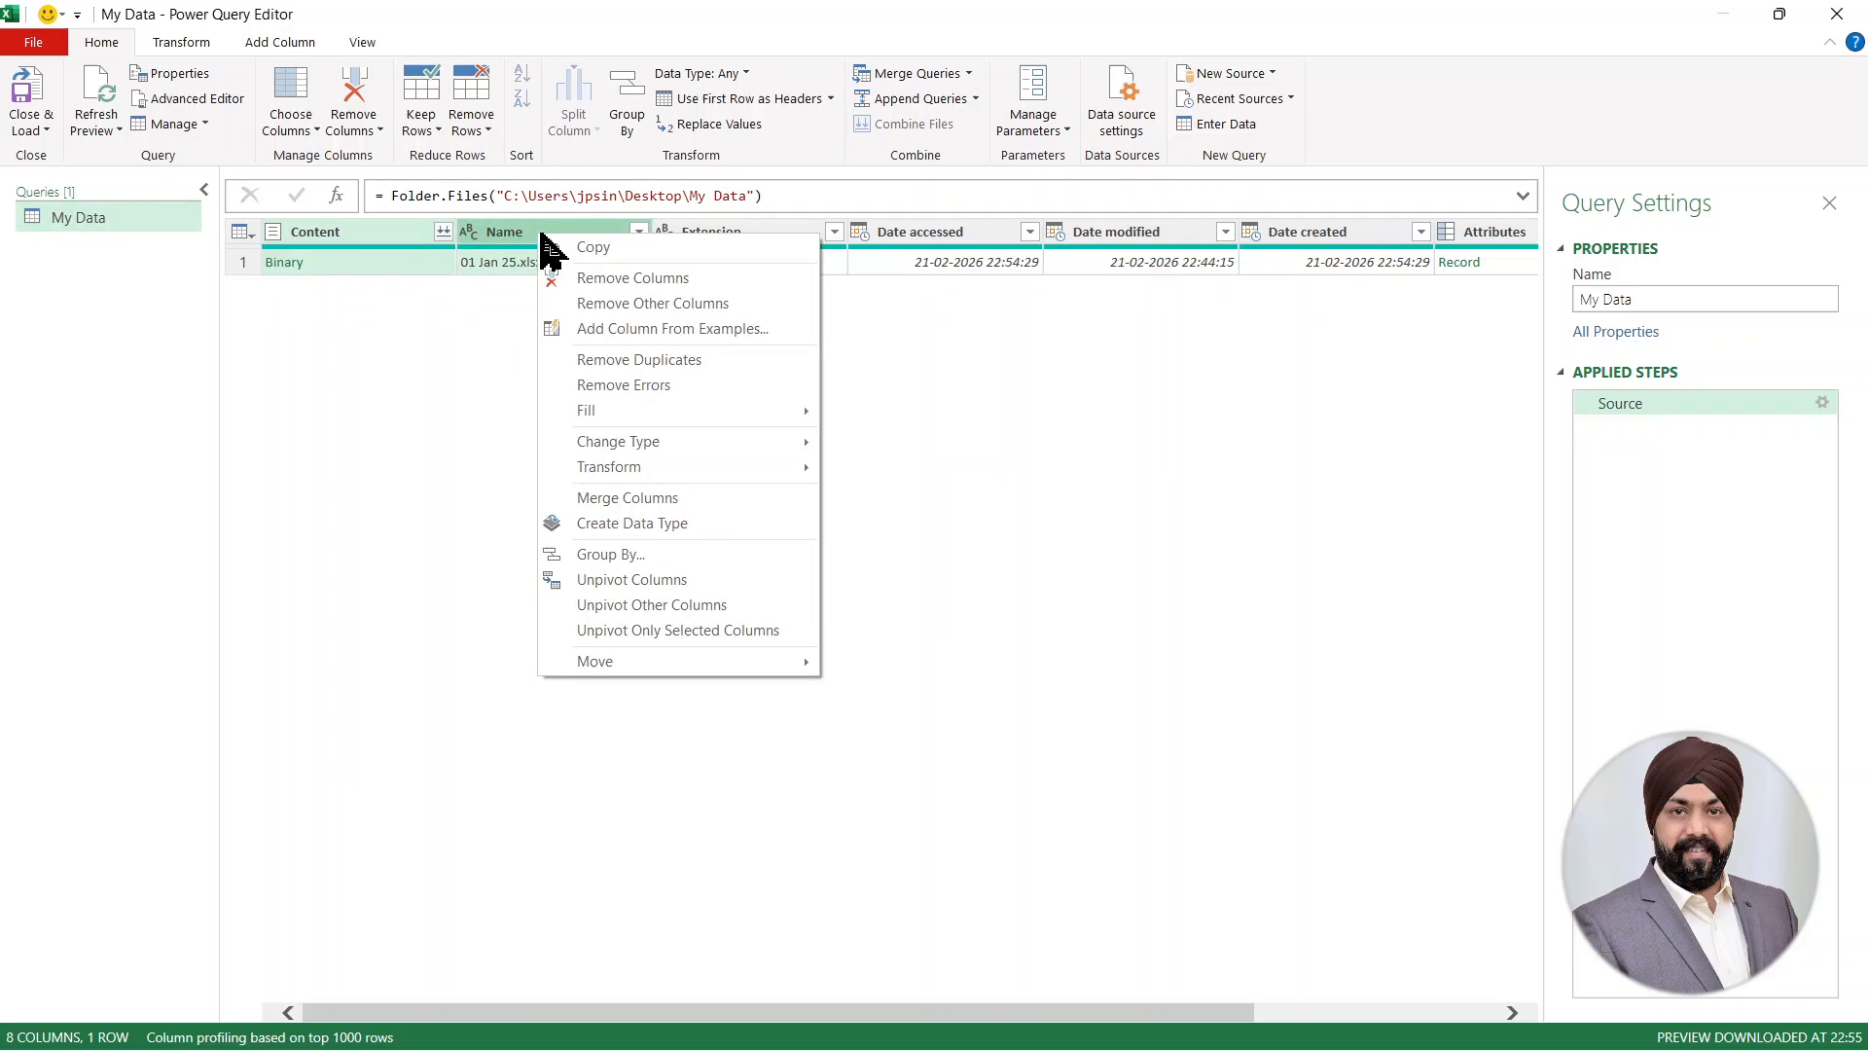
pyautogui.click(642, 304)
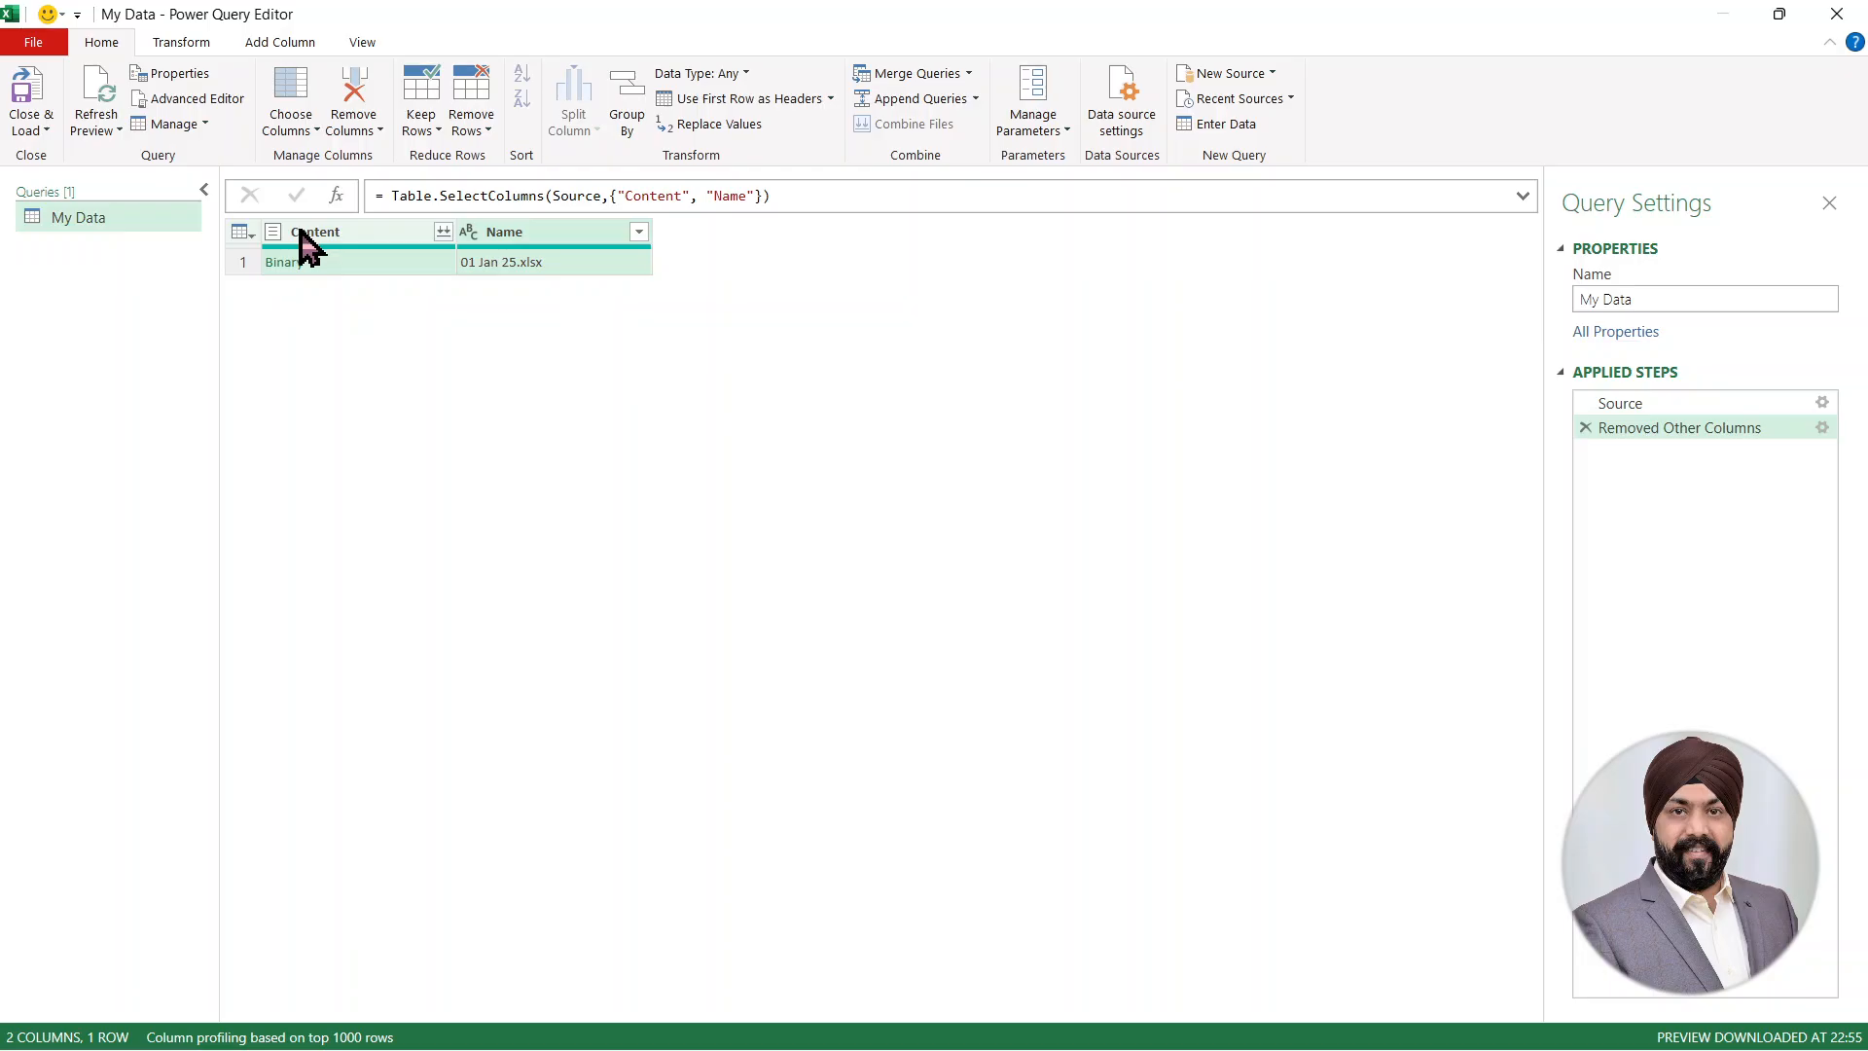
# - Add a custom column to the query with the formula Excel.Workbook([Content]), keeping the default name Custom
pyautogui.click(280, 44)
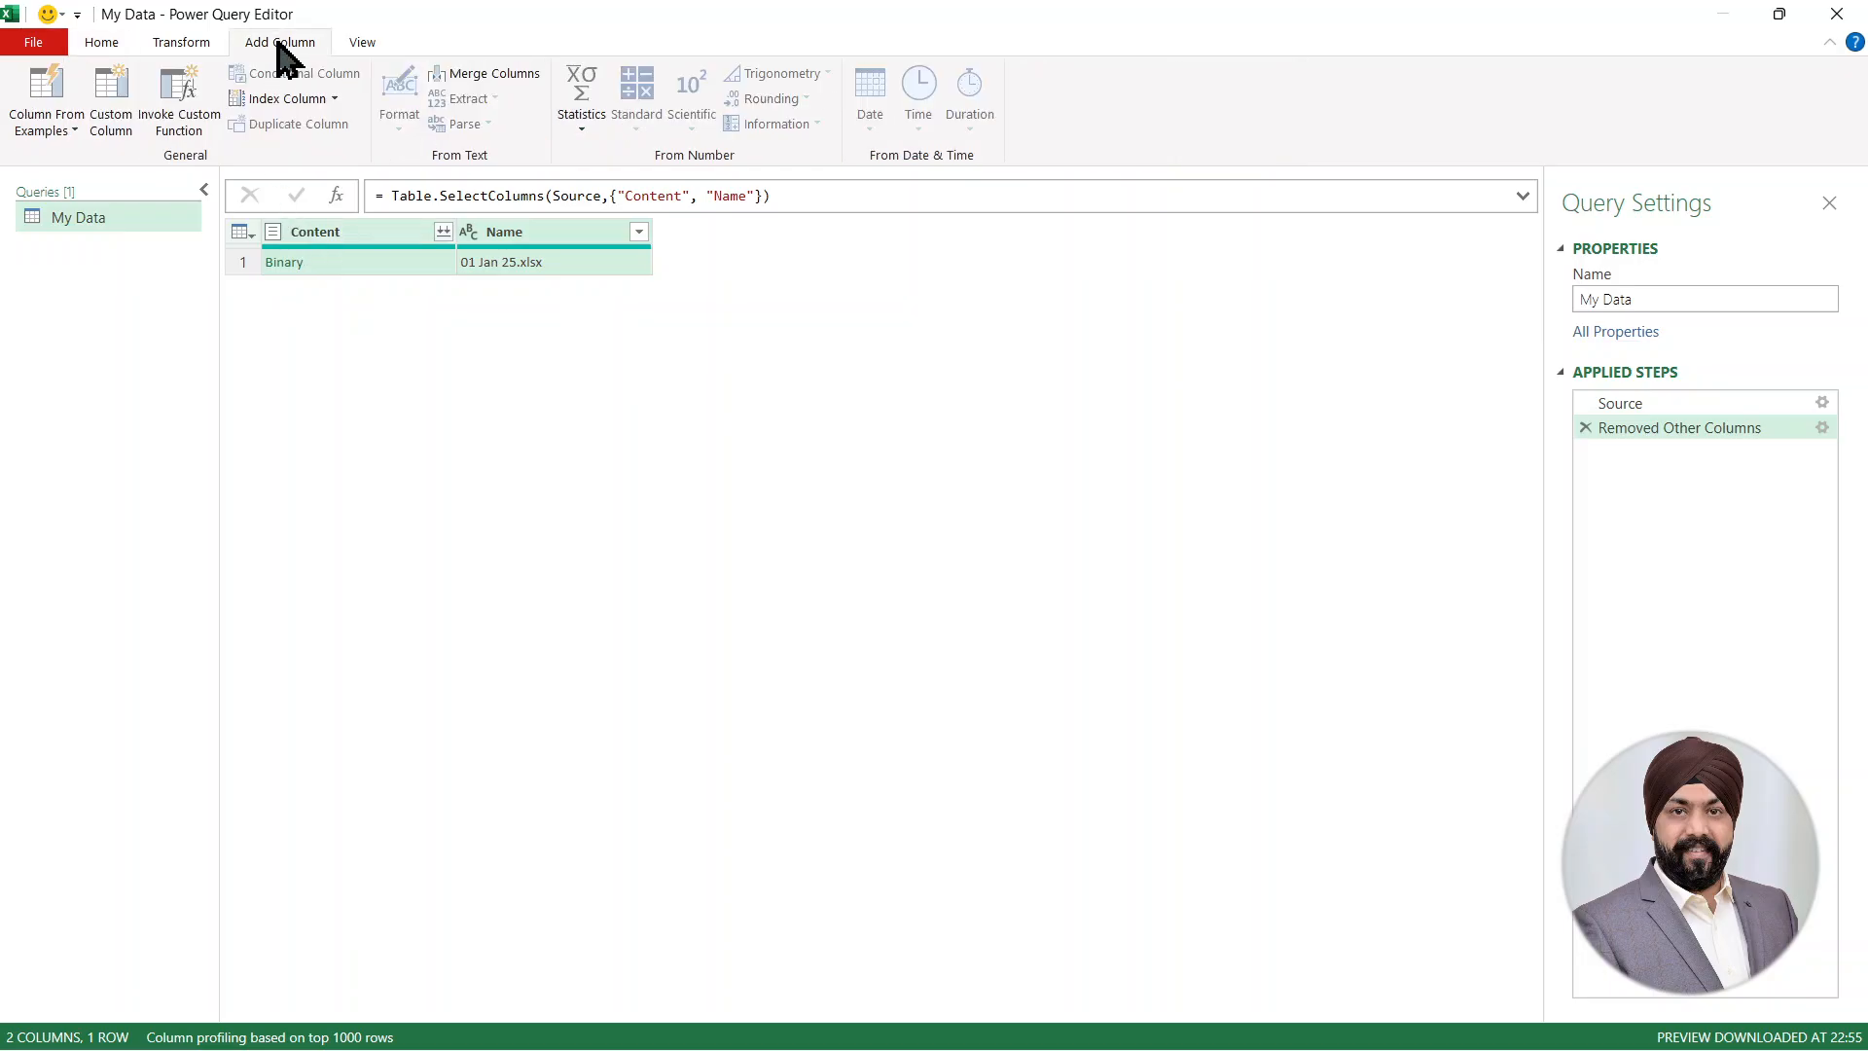
pyautogui.click(109, 123)
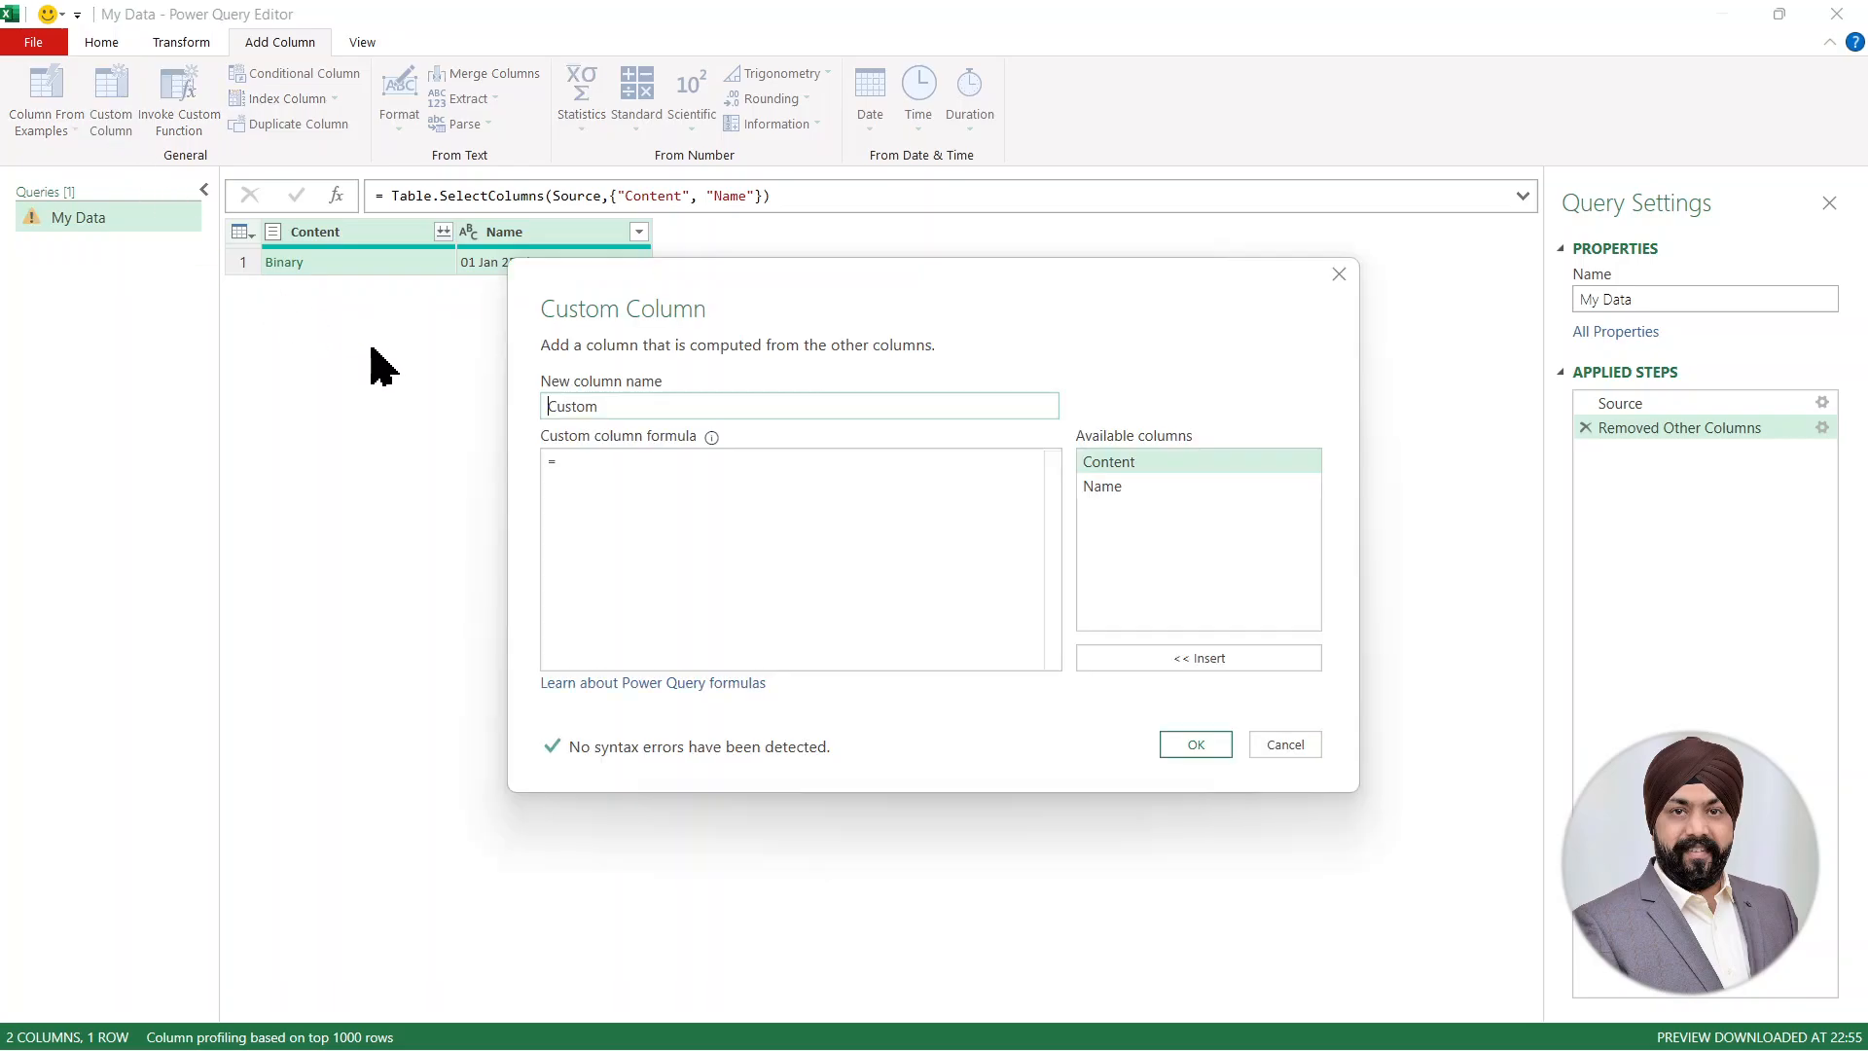
pyautogui.click(649, 474)
pyautogui.write('Exce')
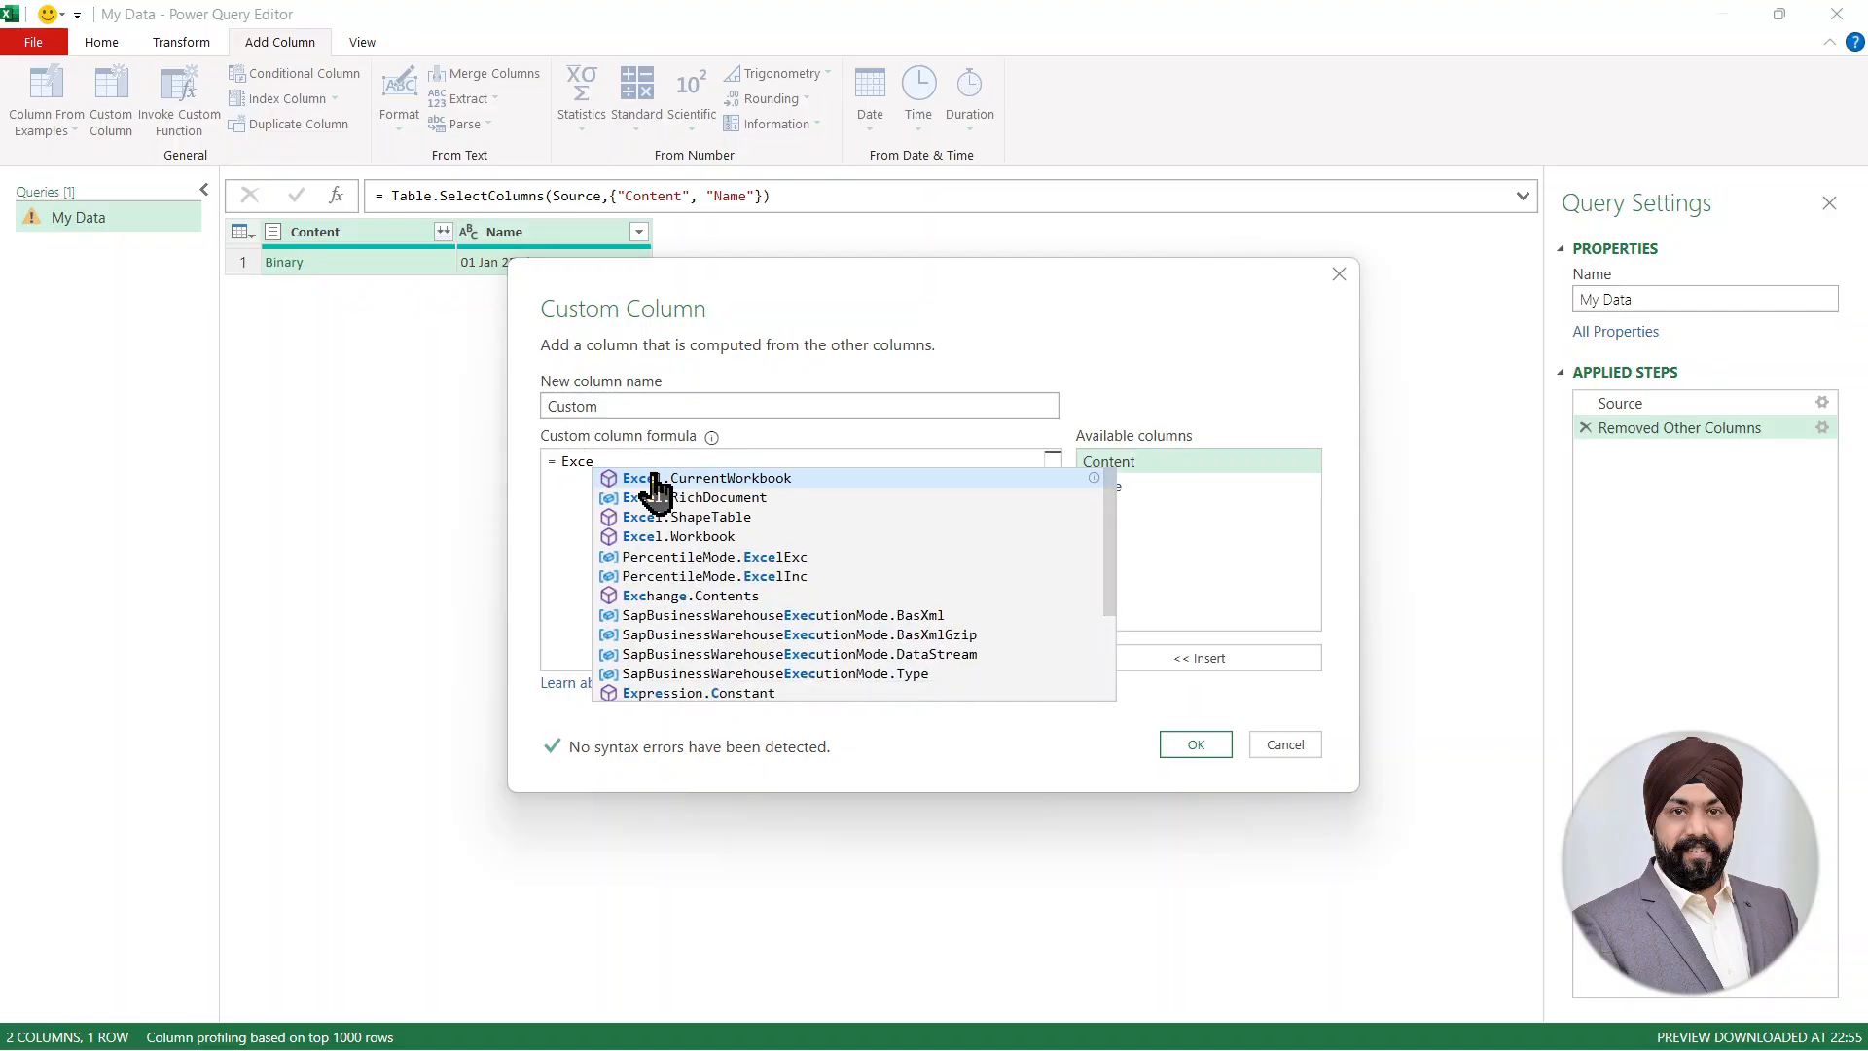
pyautogui.click(727, 536)
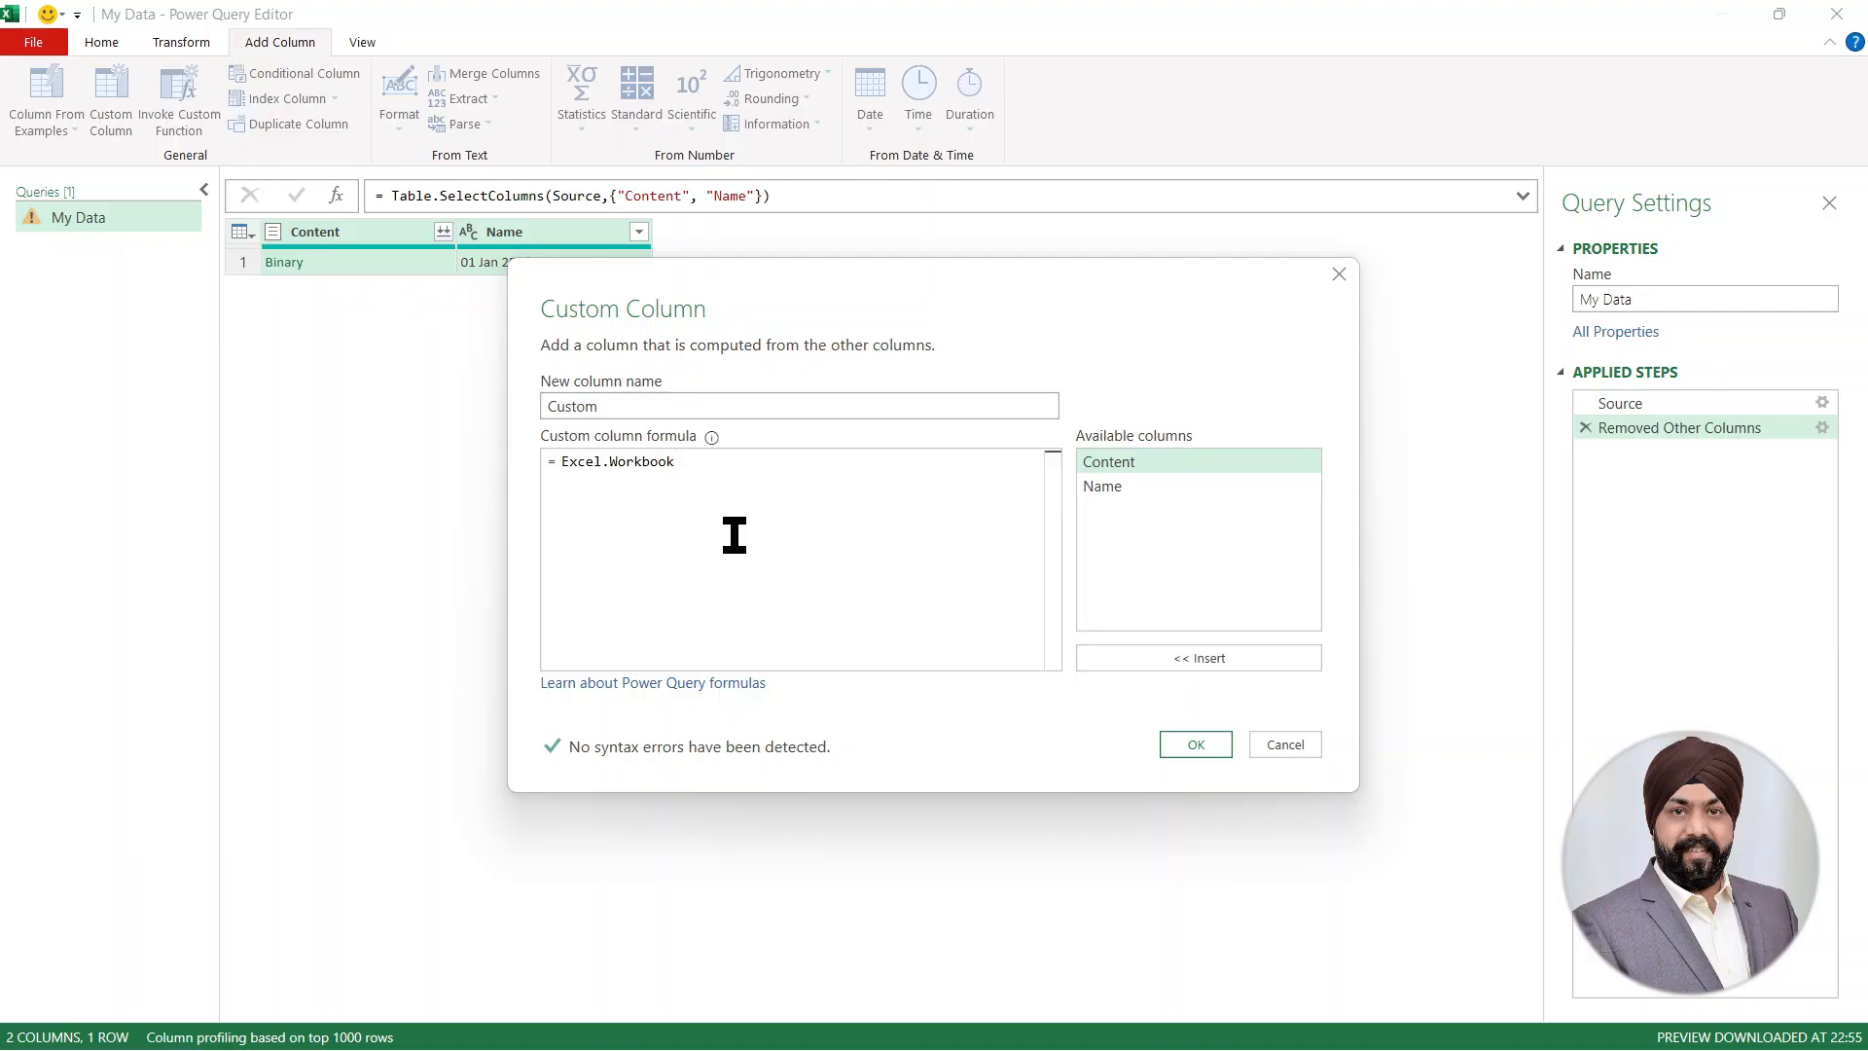
pyautogui.write('(')
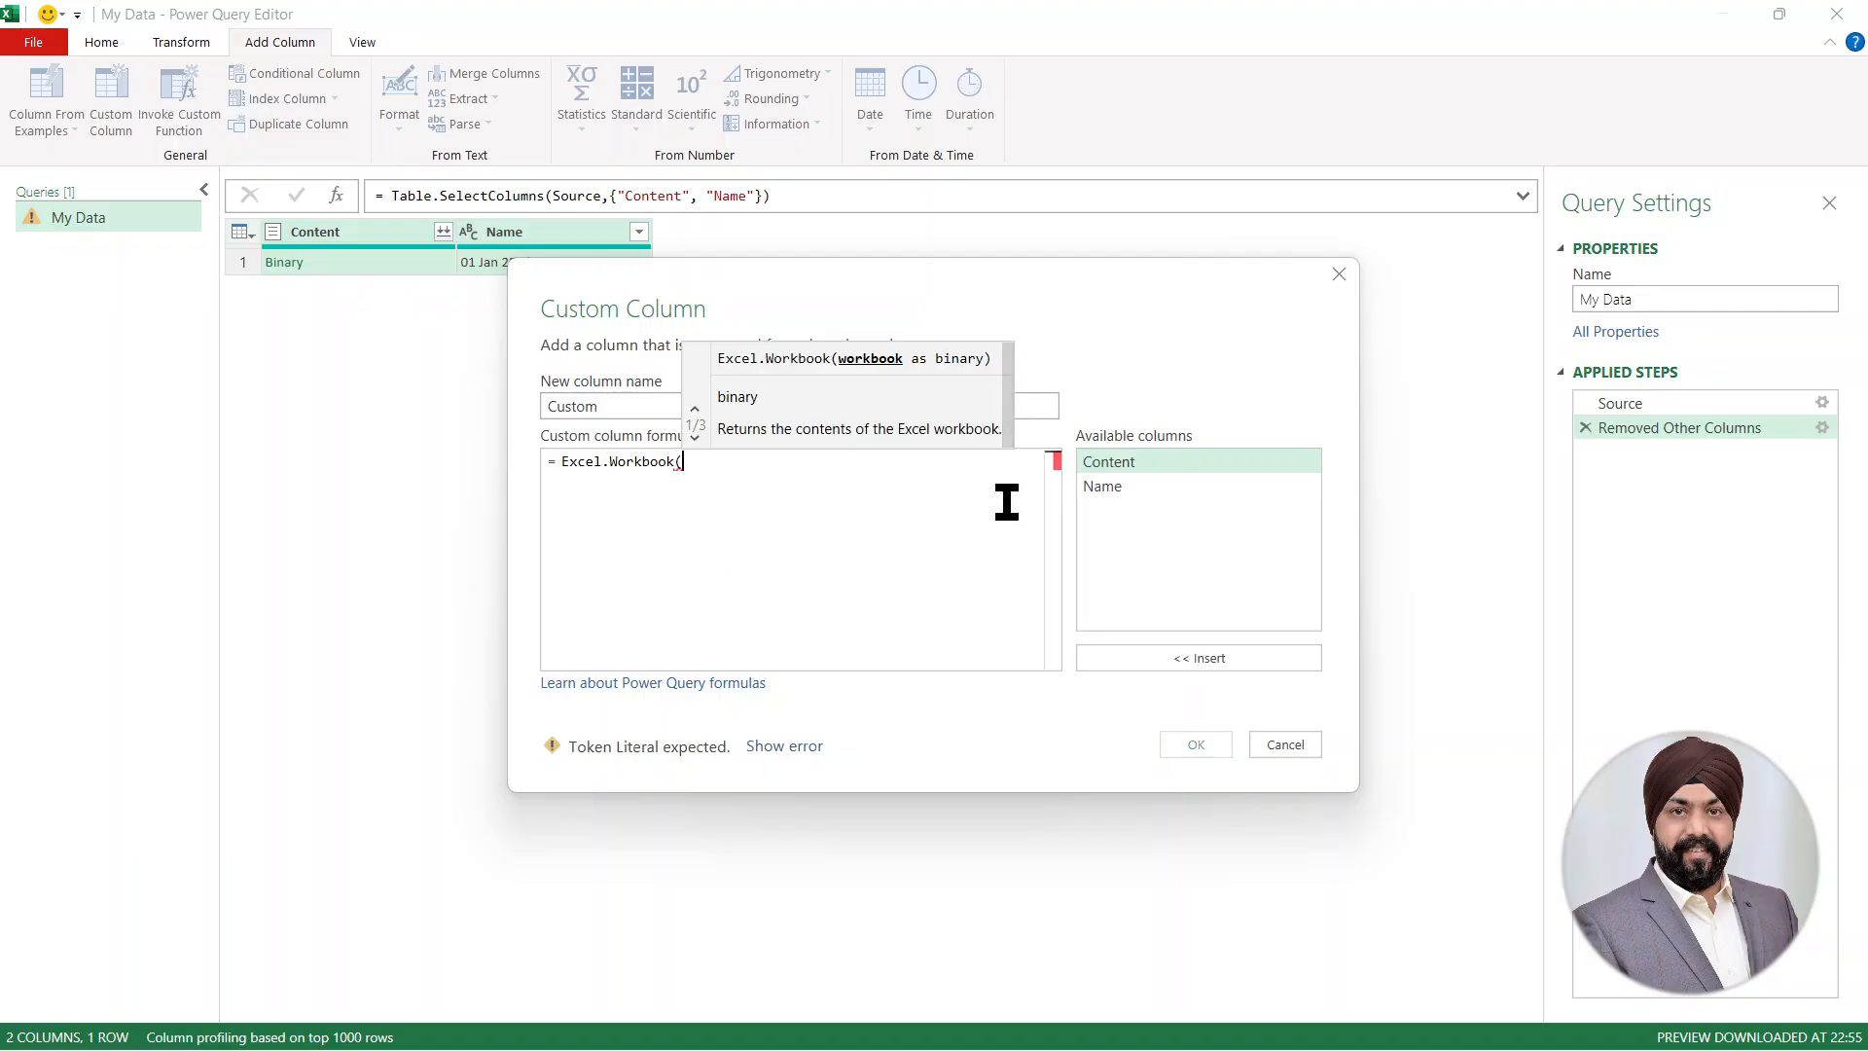
pyautogui.doubleClick(1116, 463)
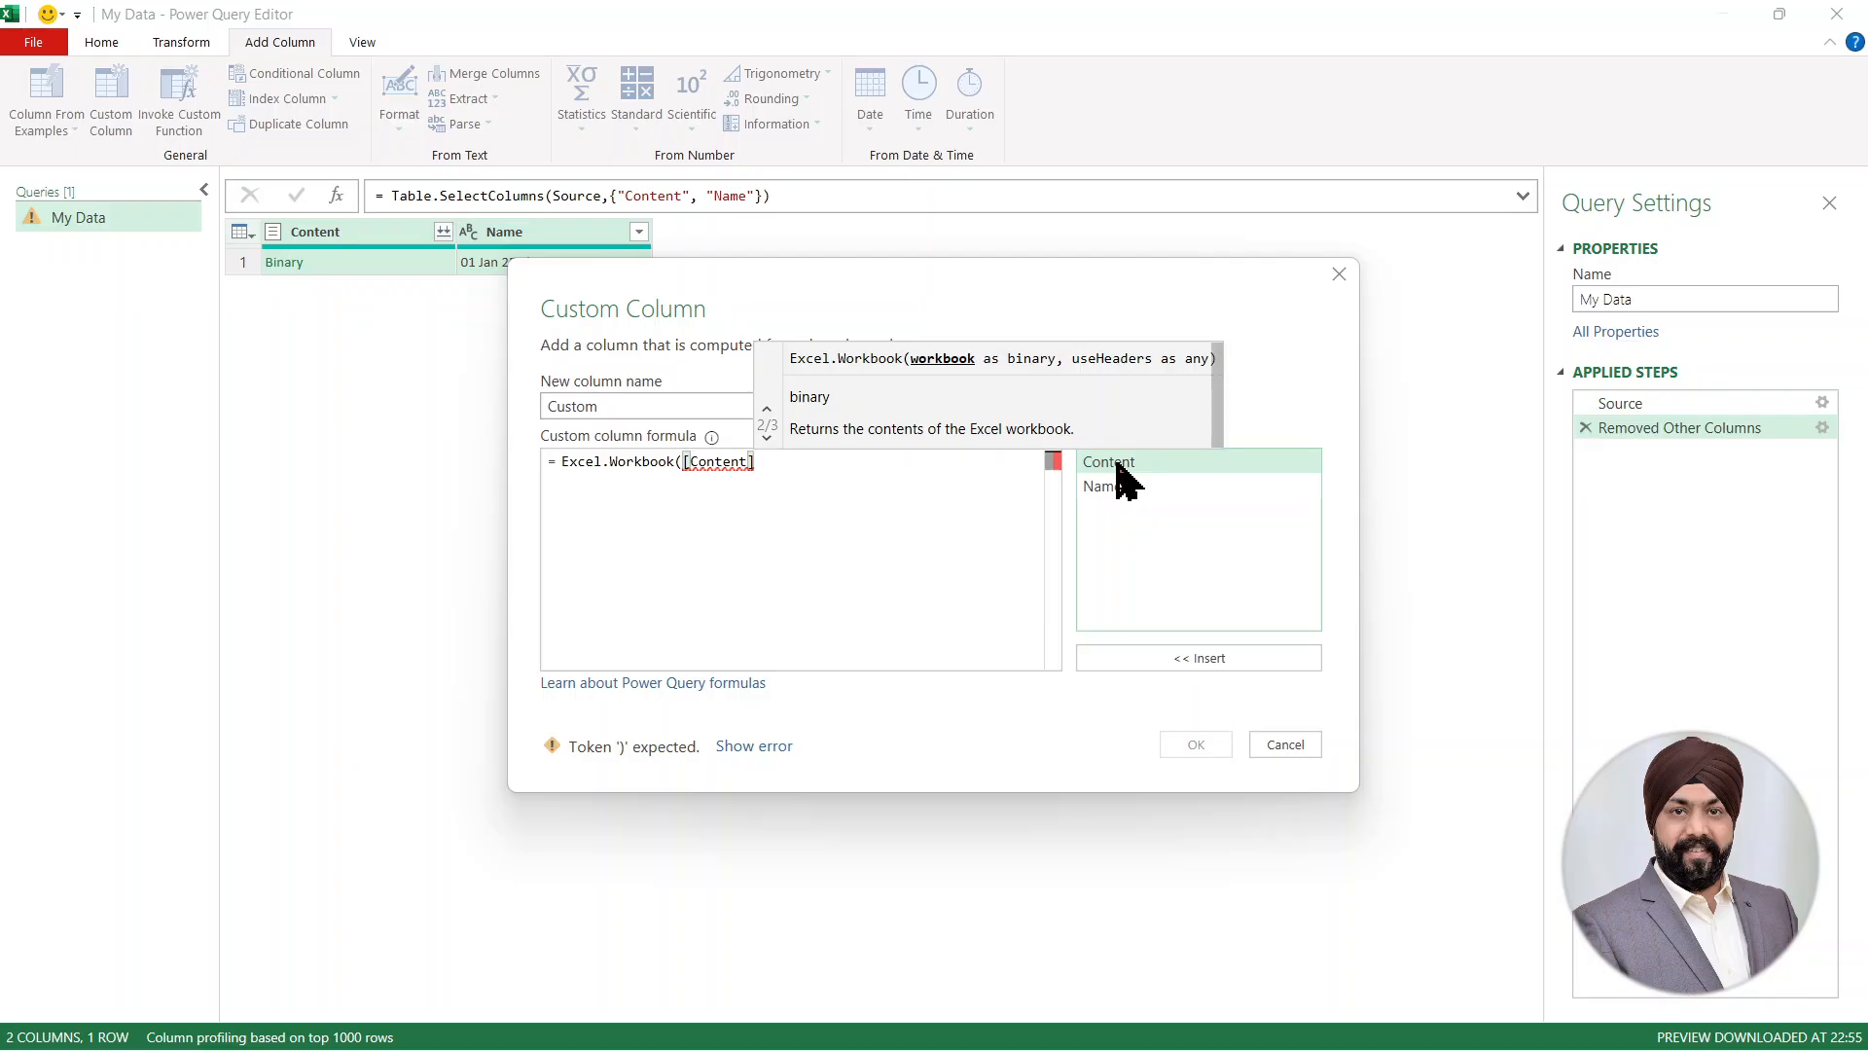
pyautogui.write(')')
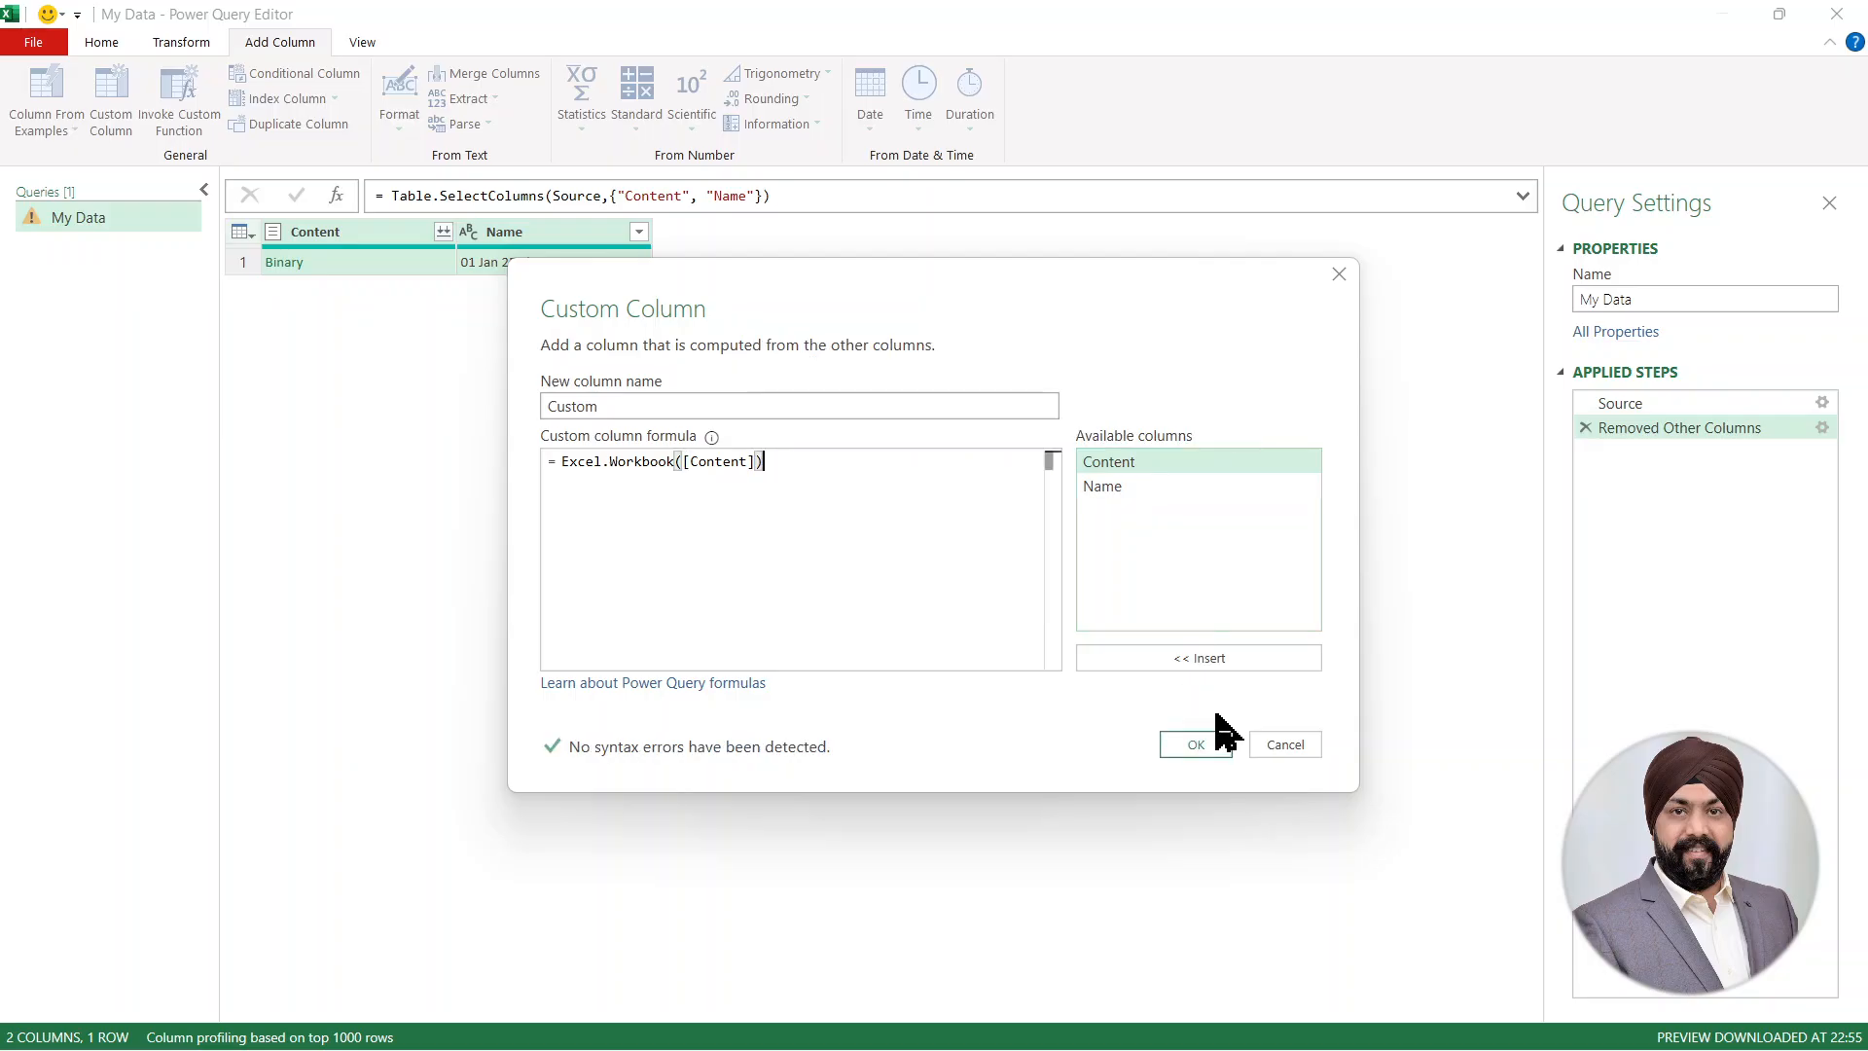
pyautogui.click(1197, 745)
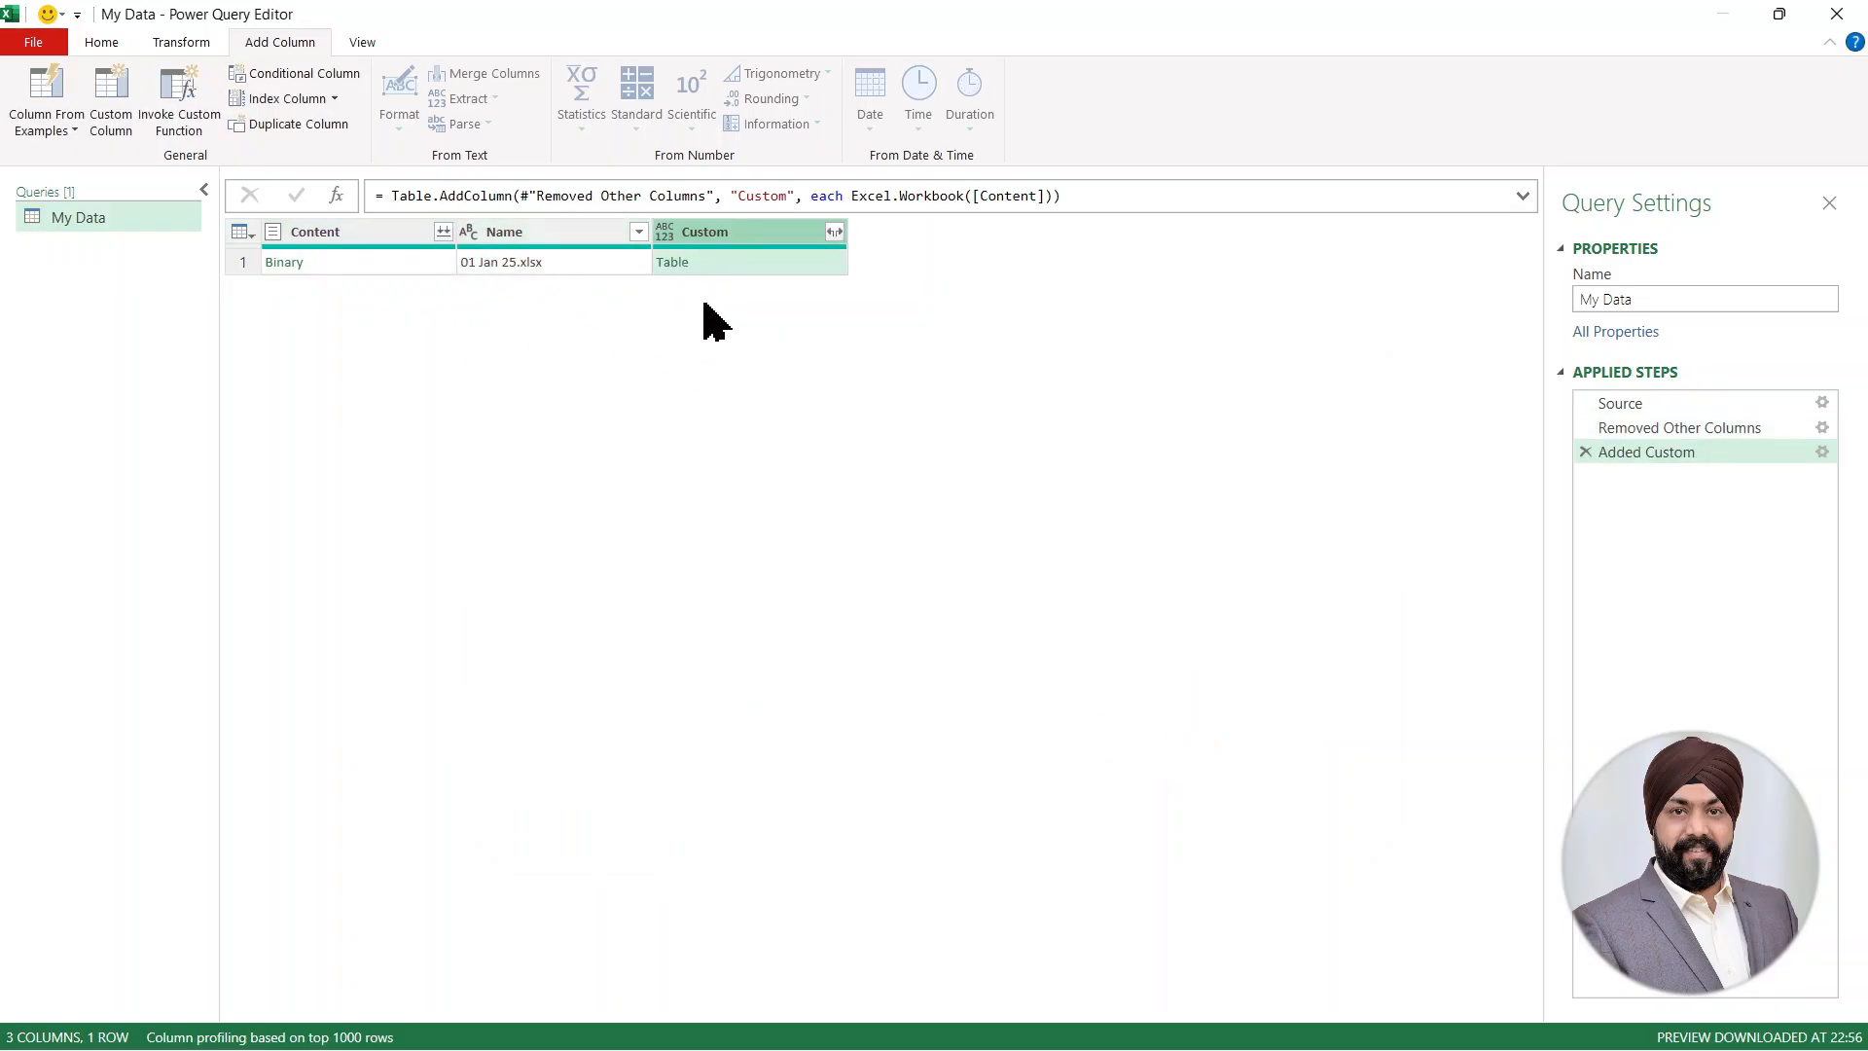
# - Expand the Custom column to only its Data field, without using the original column name as prefix
pyautogui.click(835, 232)
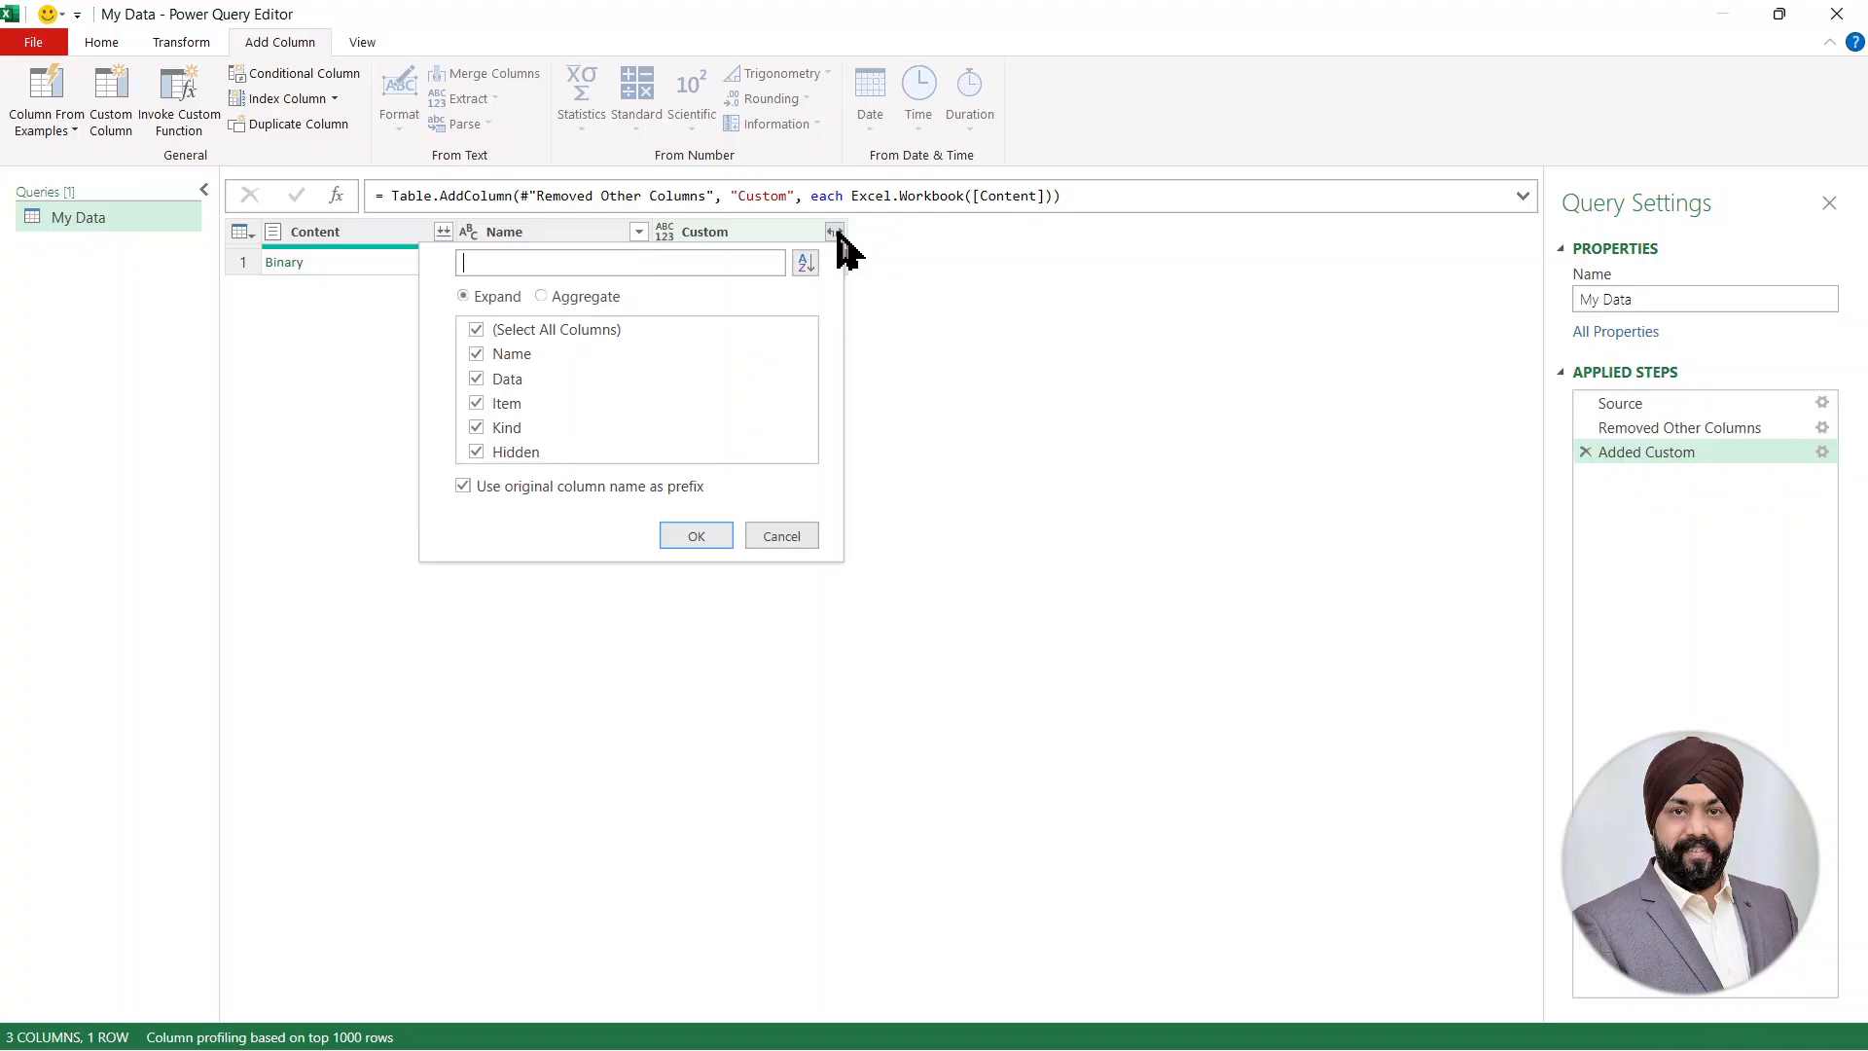
pyautogui.click(476, 330)
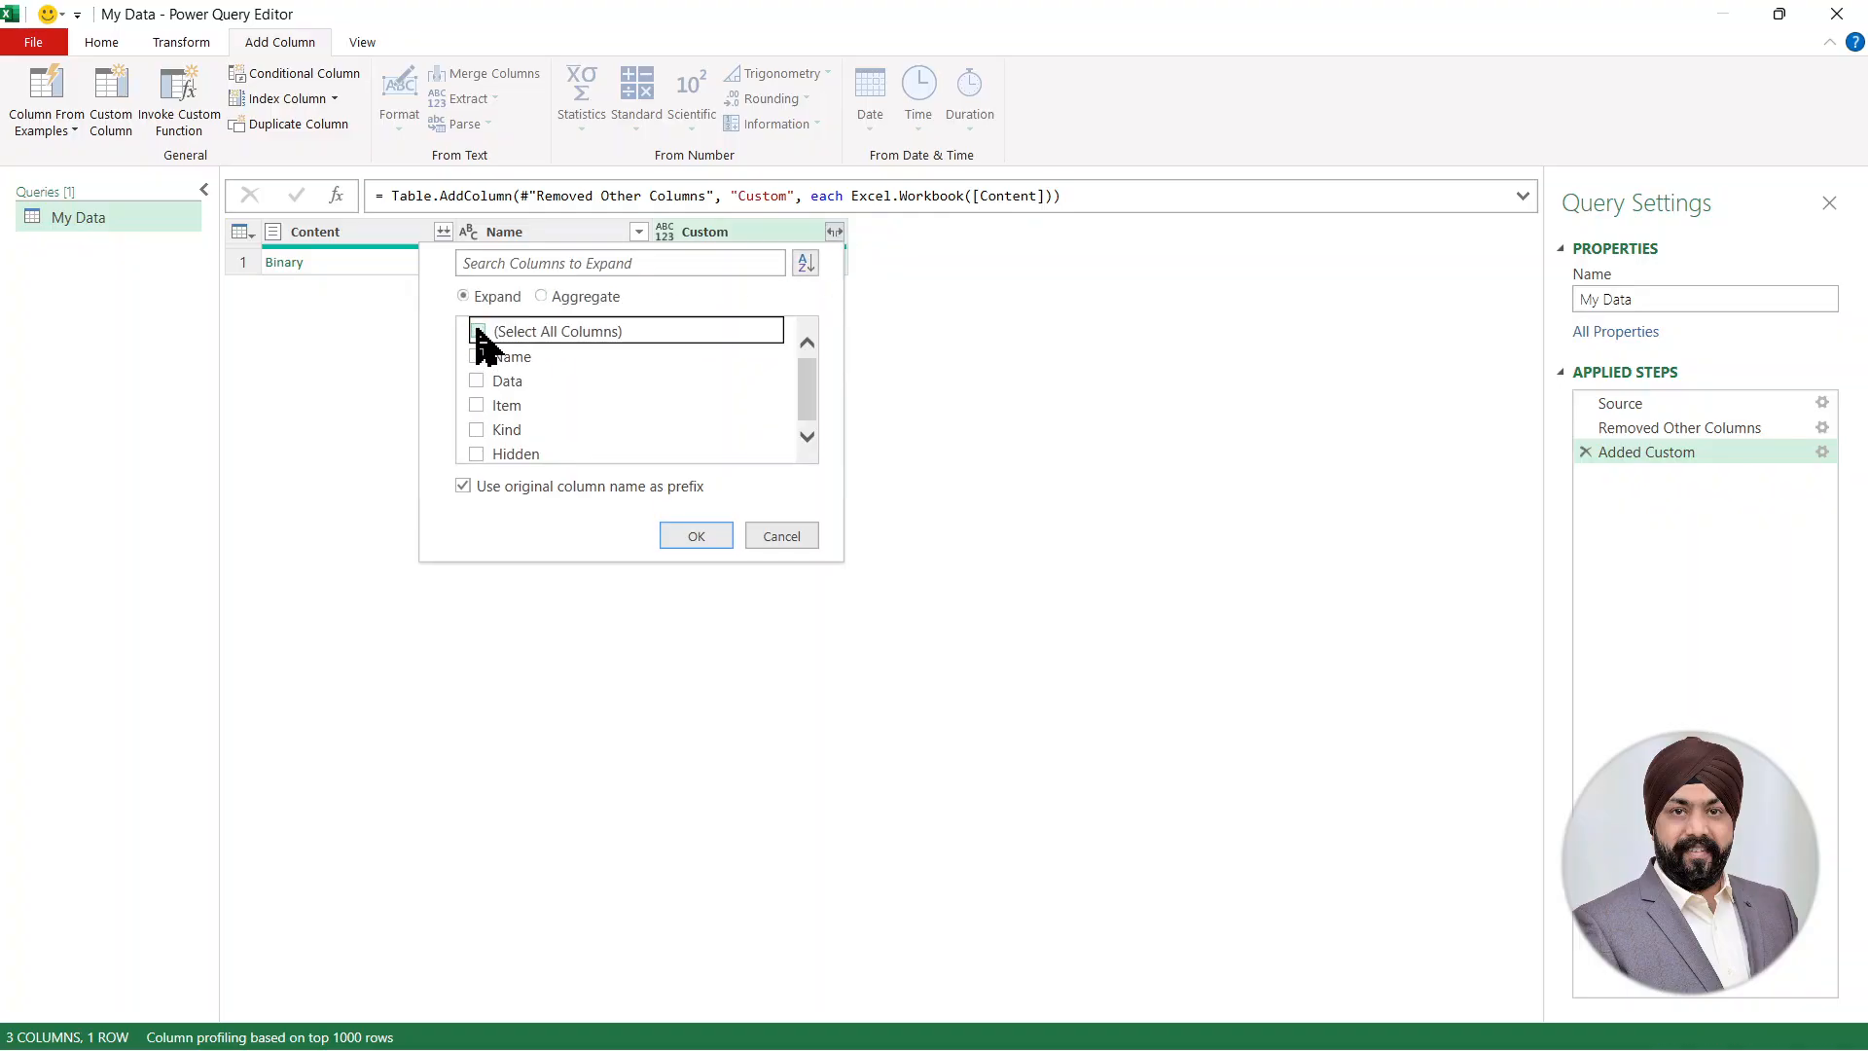
pyautogui.click(464, 487)
pyautogui.click(477, 381)
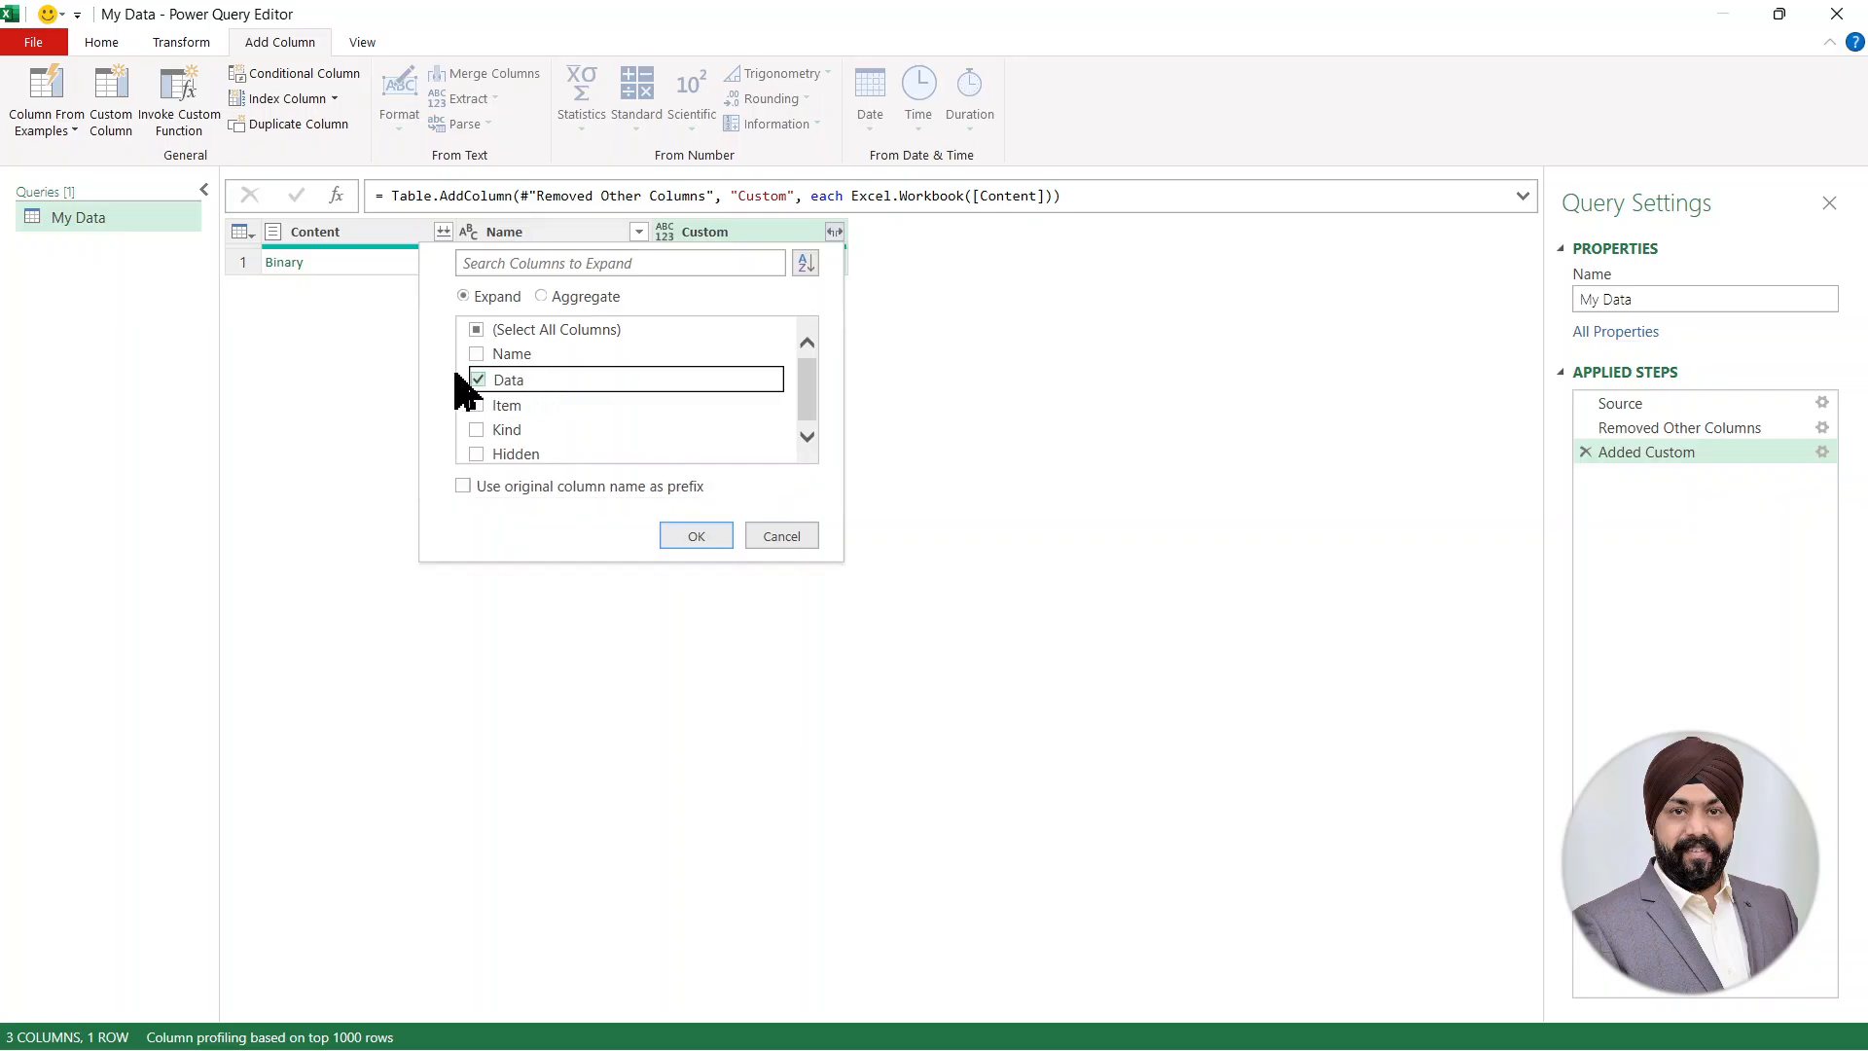
pyautogui.click(696, 543)
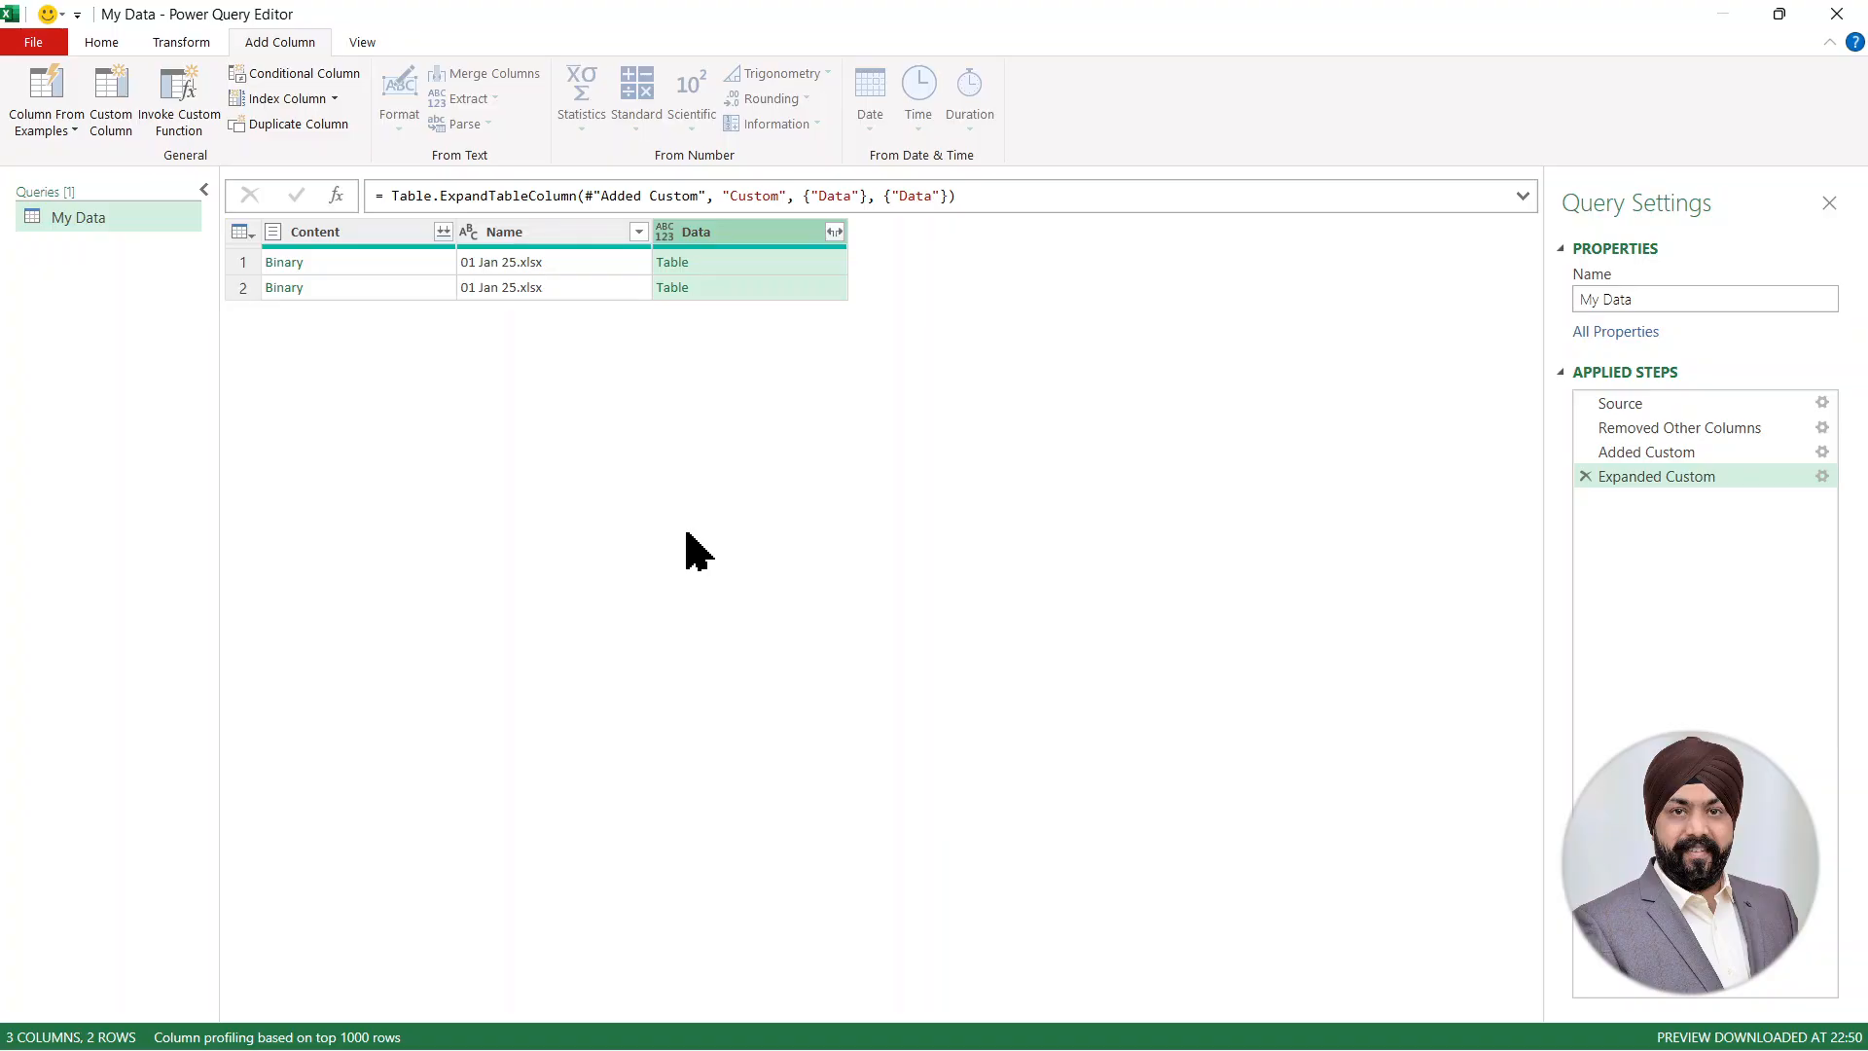
# - Remove the top 1 row from the My Data query, leaving only the second table row
pyautogui.click(102, 42)
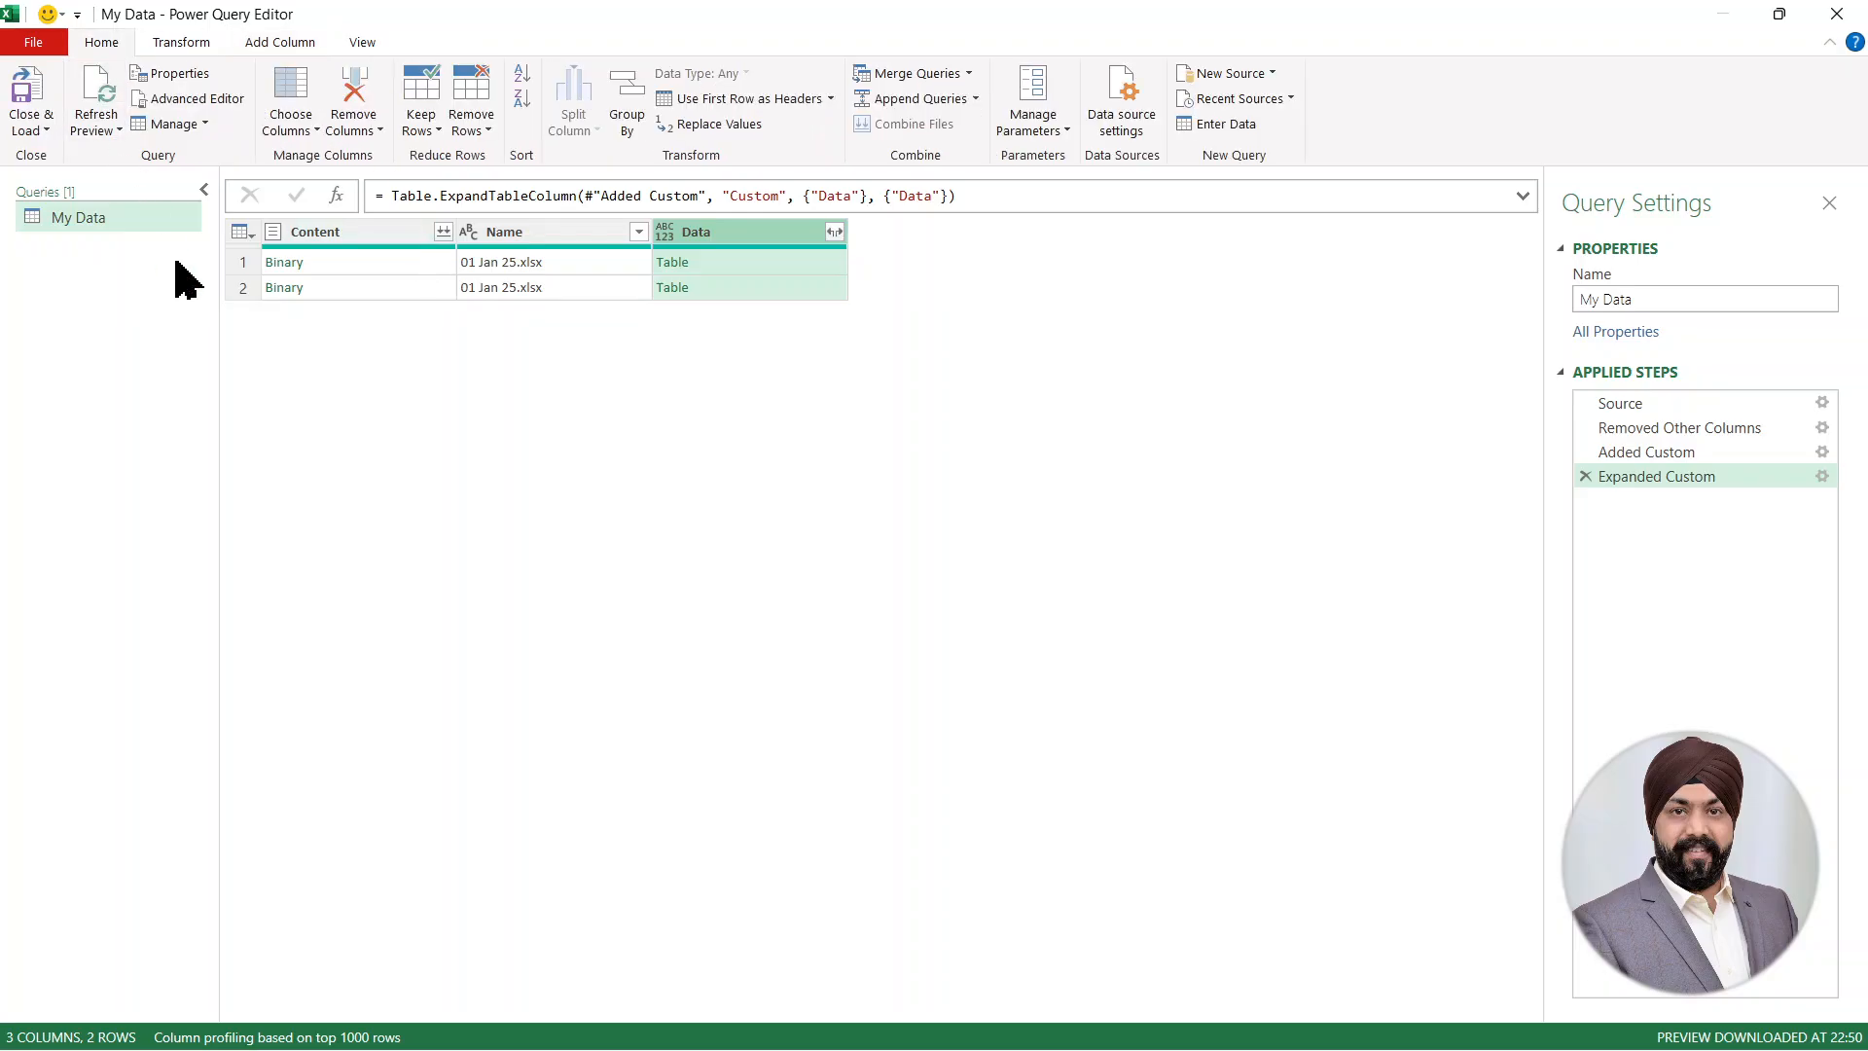
pyautogui.click(480, 138)
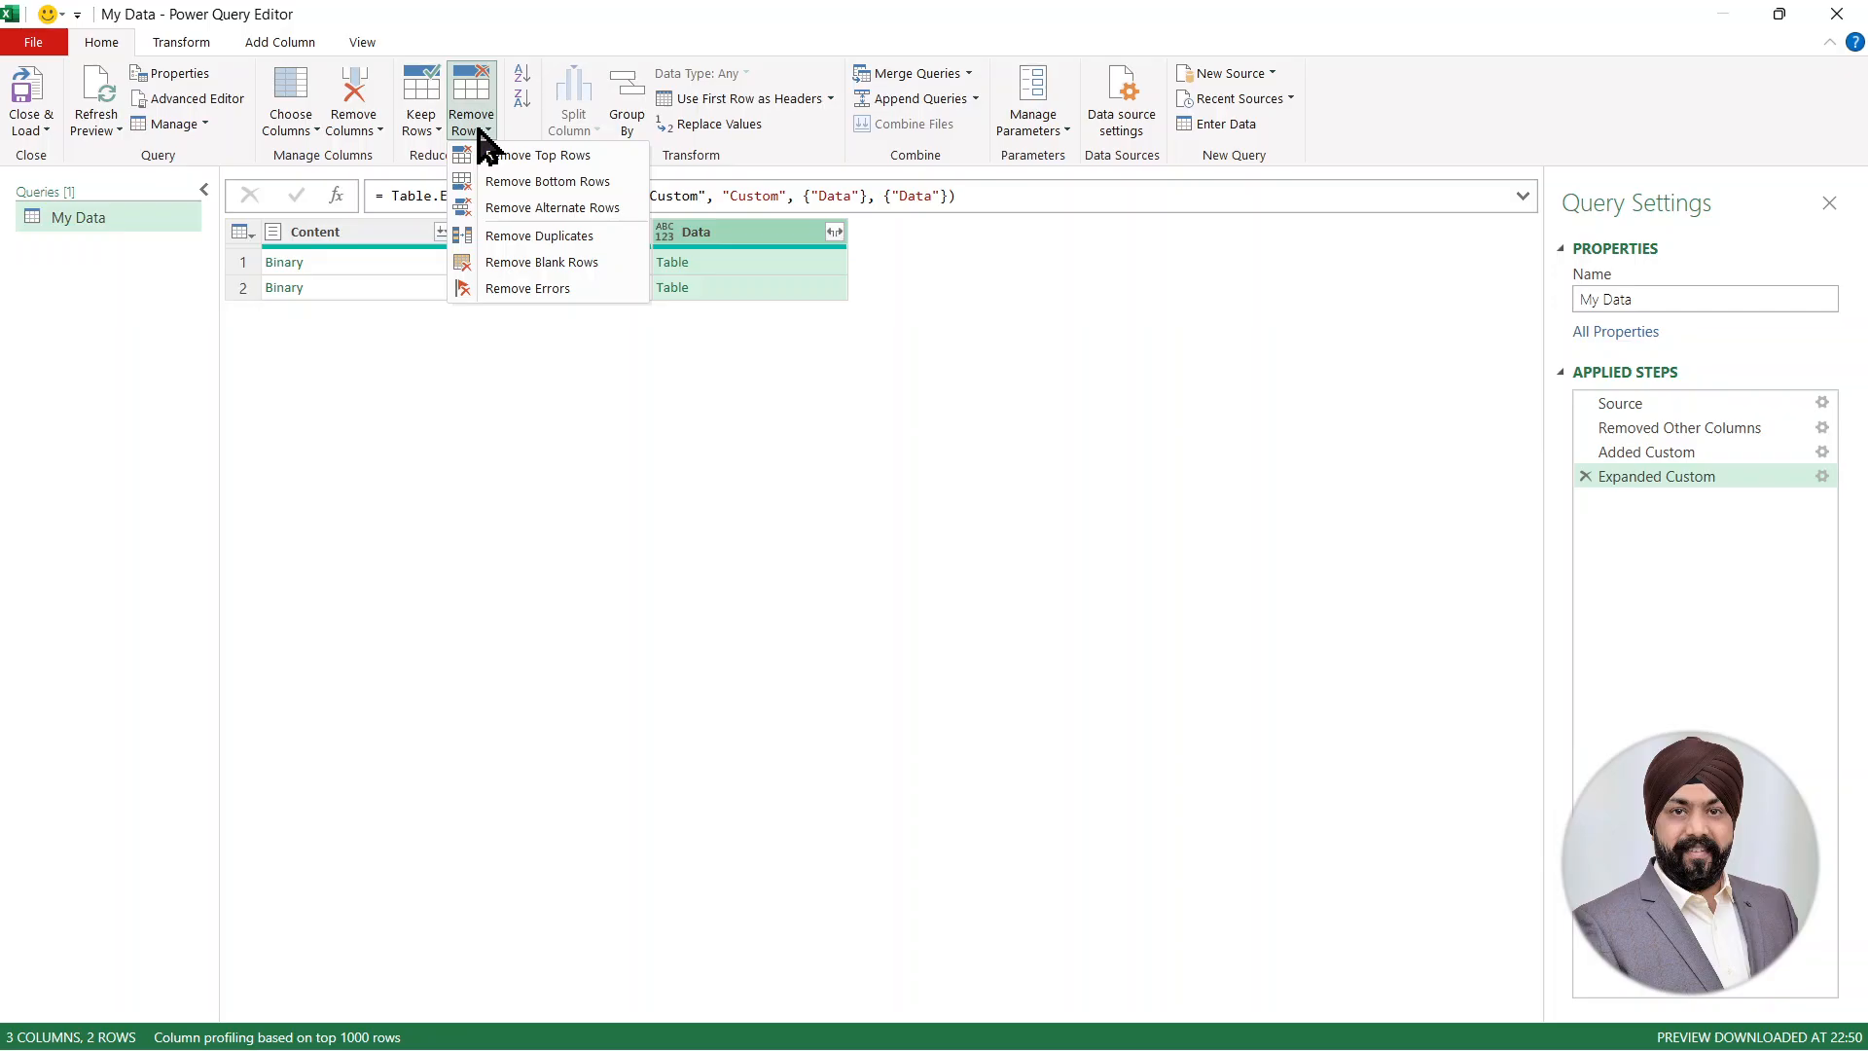
pyautogui.click(569, 159)
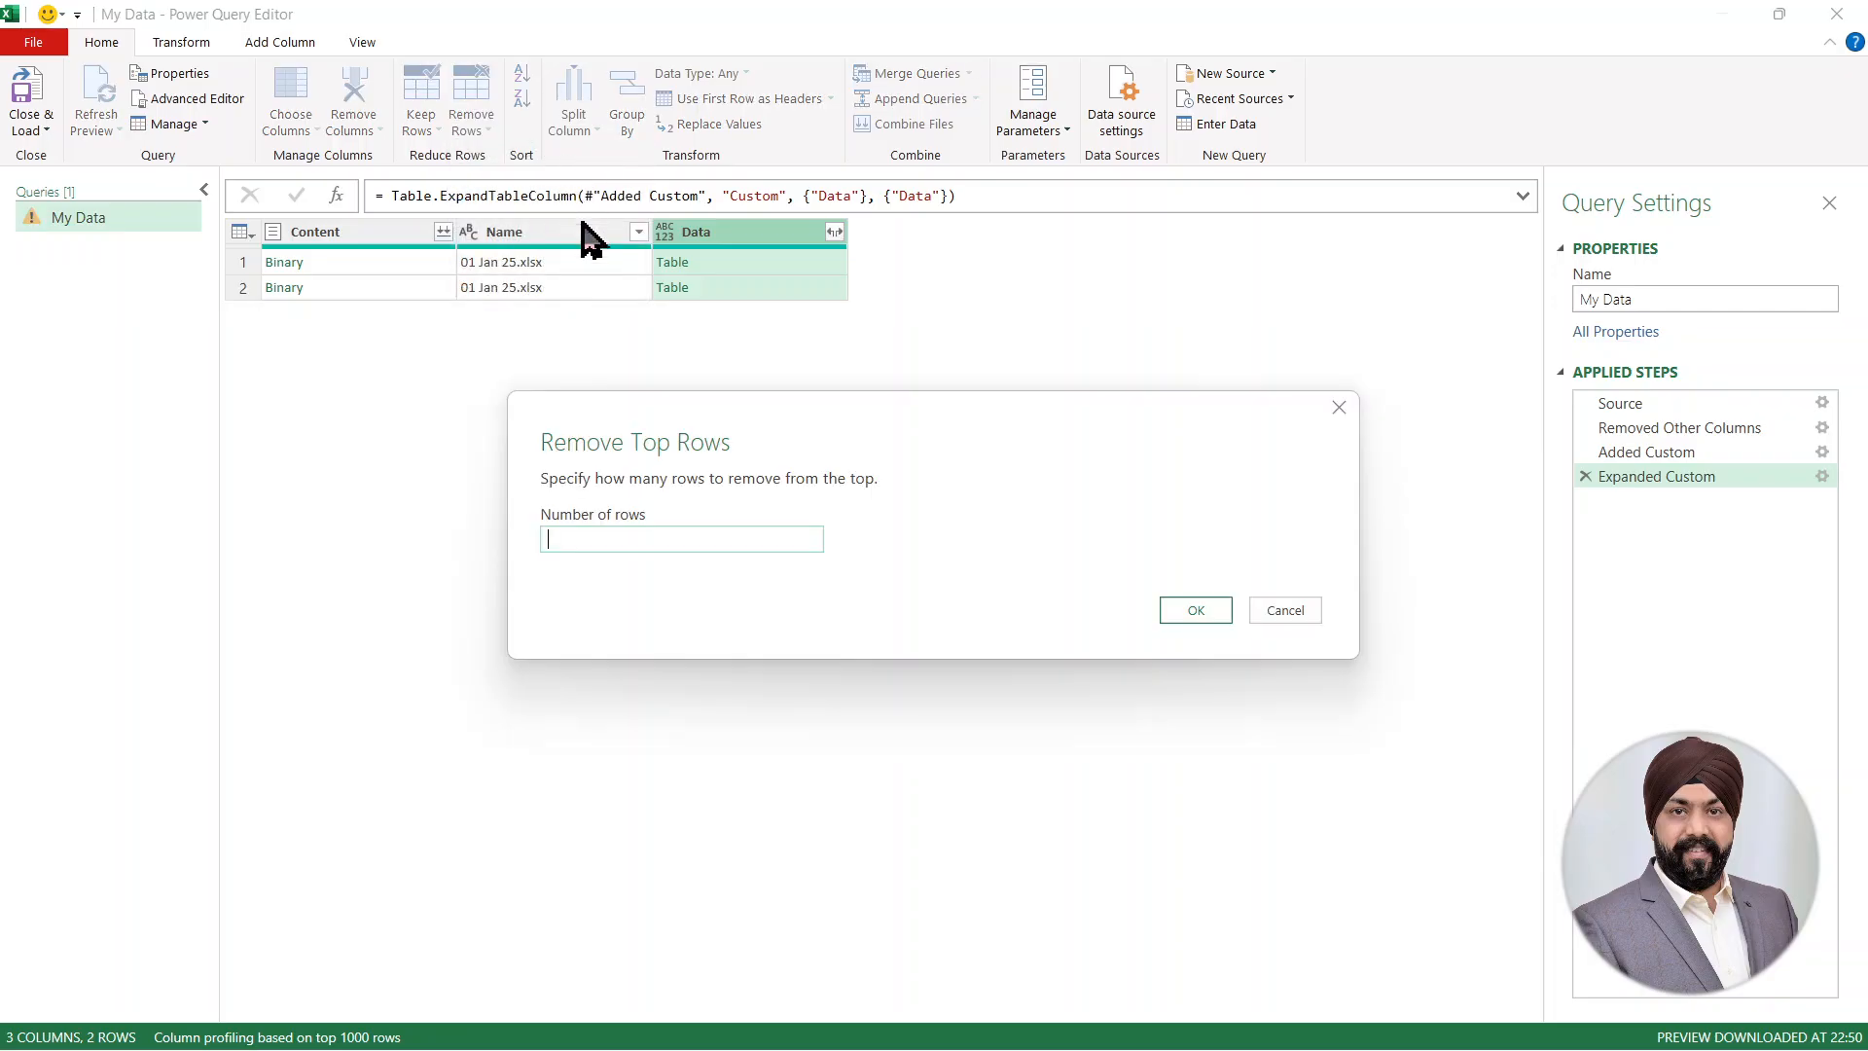
pyautogui.click(1201, 623)
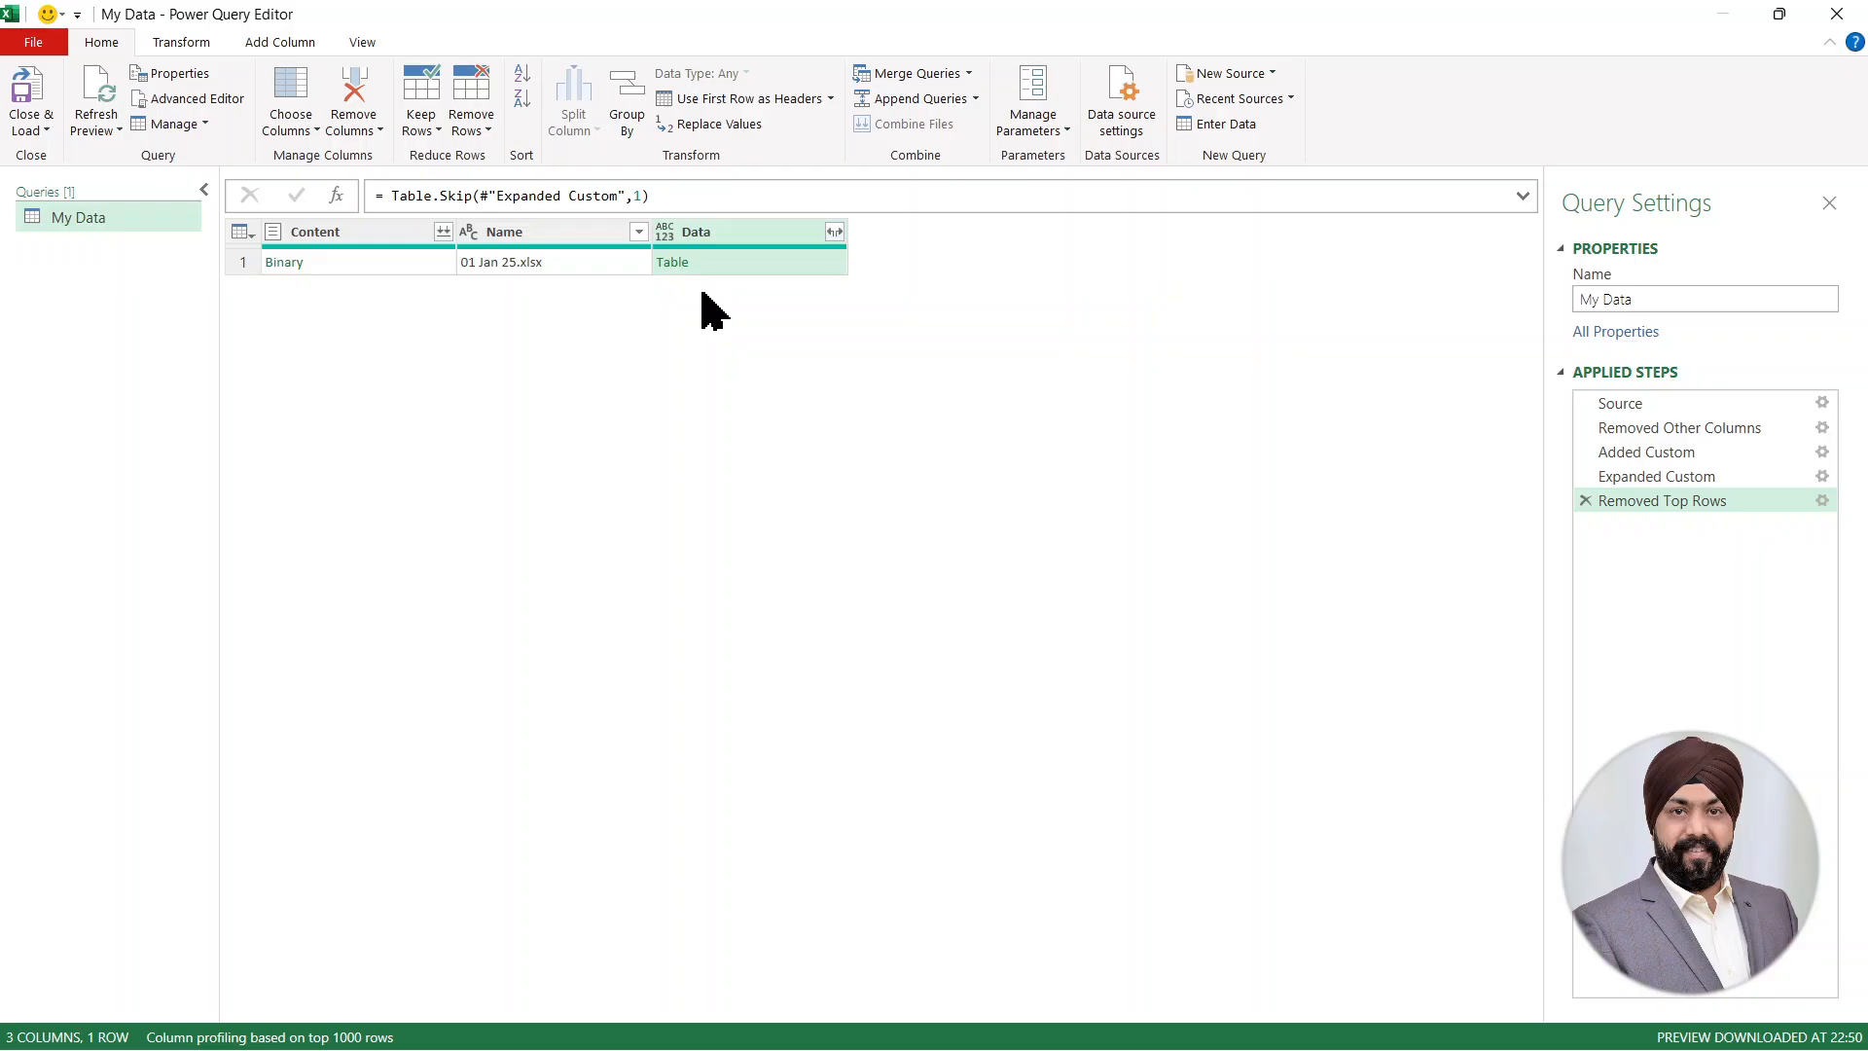
# - Expand the Data column into Date and Sales without a name prefix, and remove the Content and Name columns
pyautogui.click(835, 232)
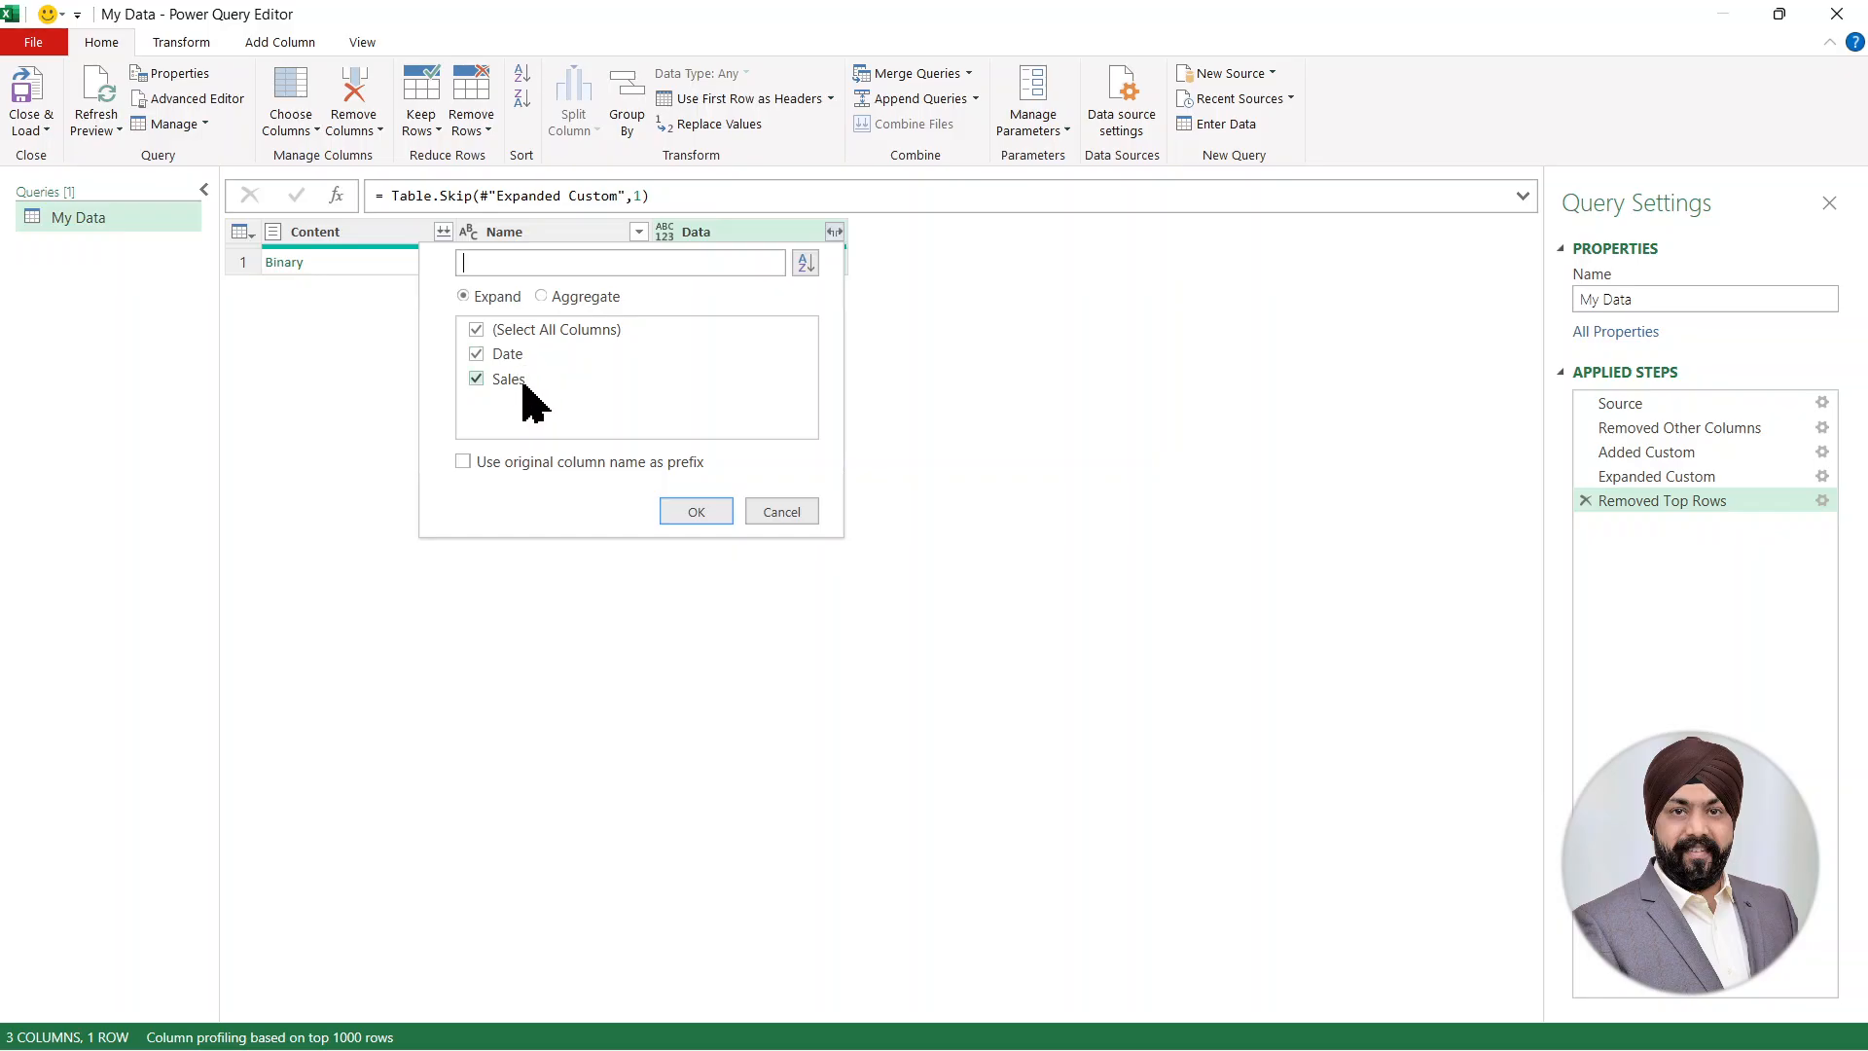
pyautogui.click(691, 514)
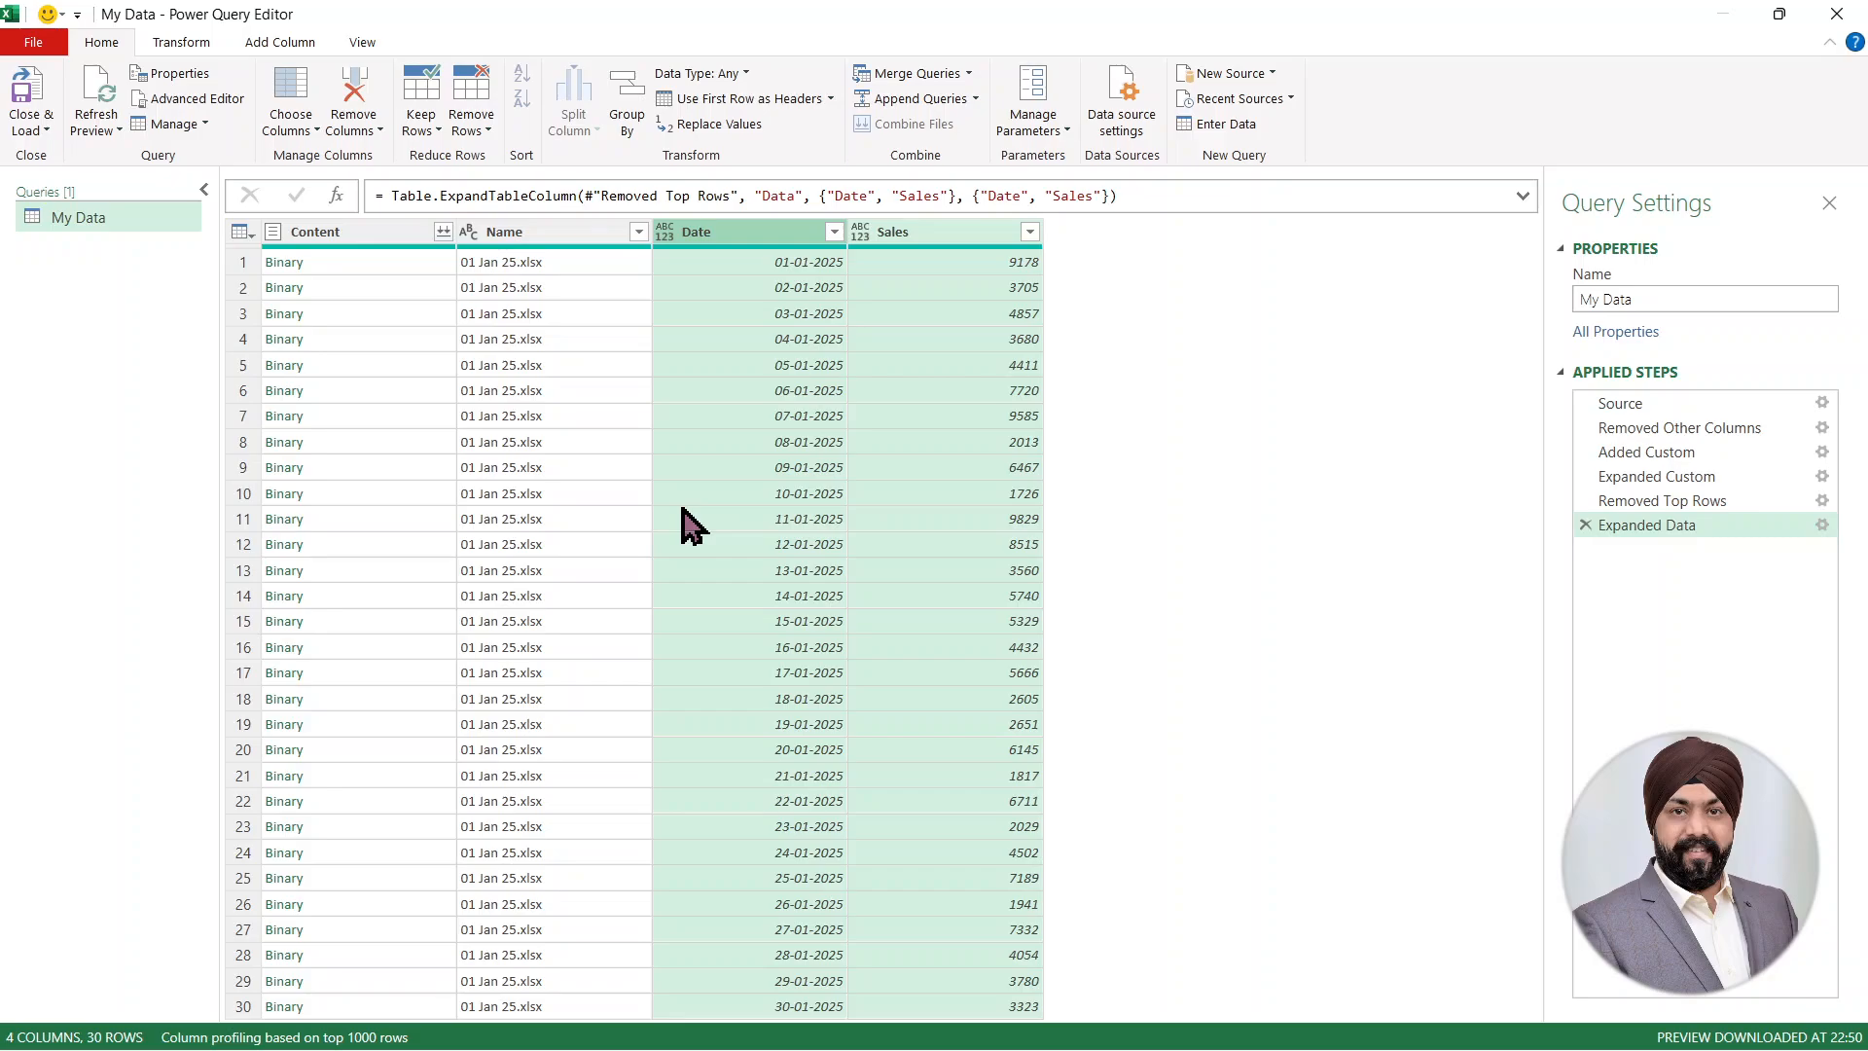
pyautogui.click(329, 226)
pyautogui.keyDown('ctrl'); pyautogui.click(516, 237); pyautogui.keyUp('ctrl')
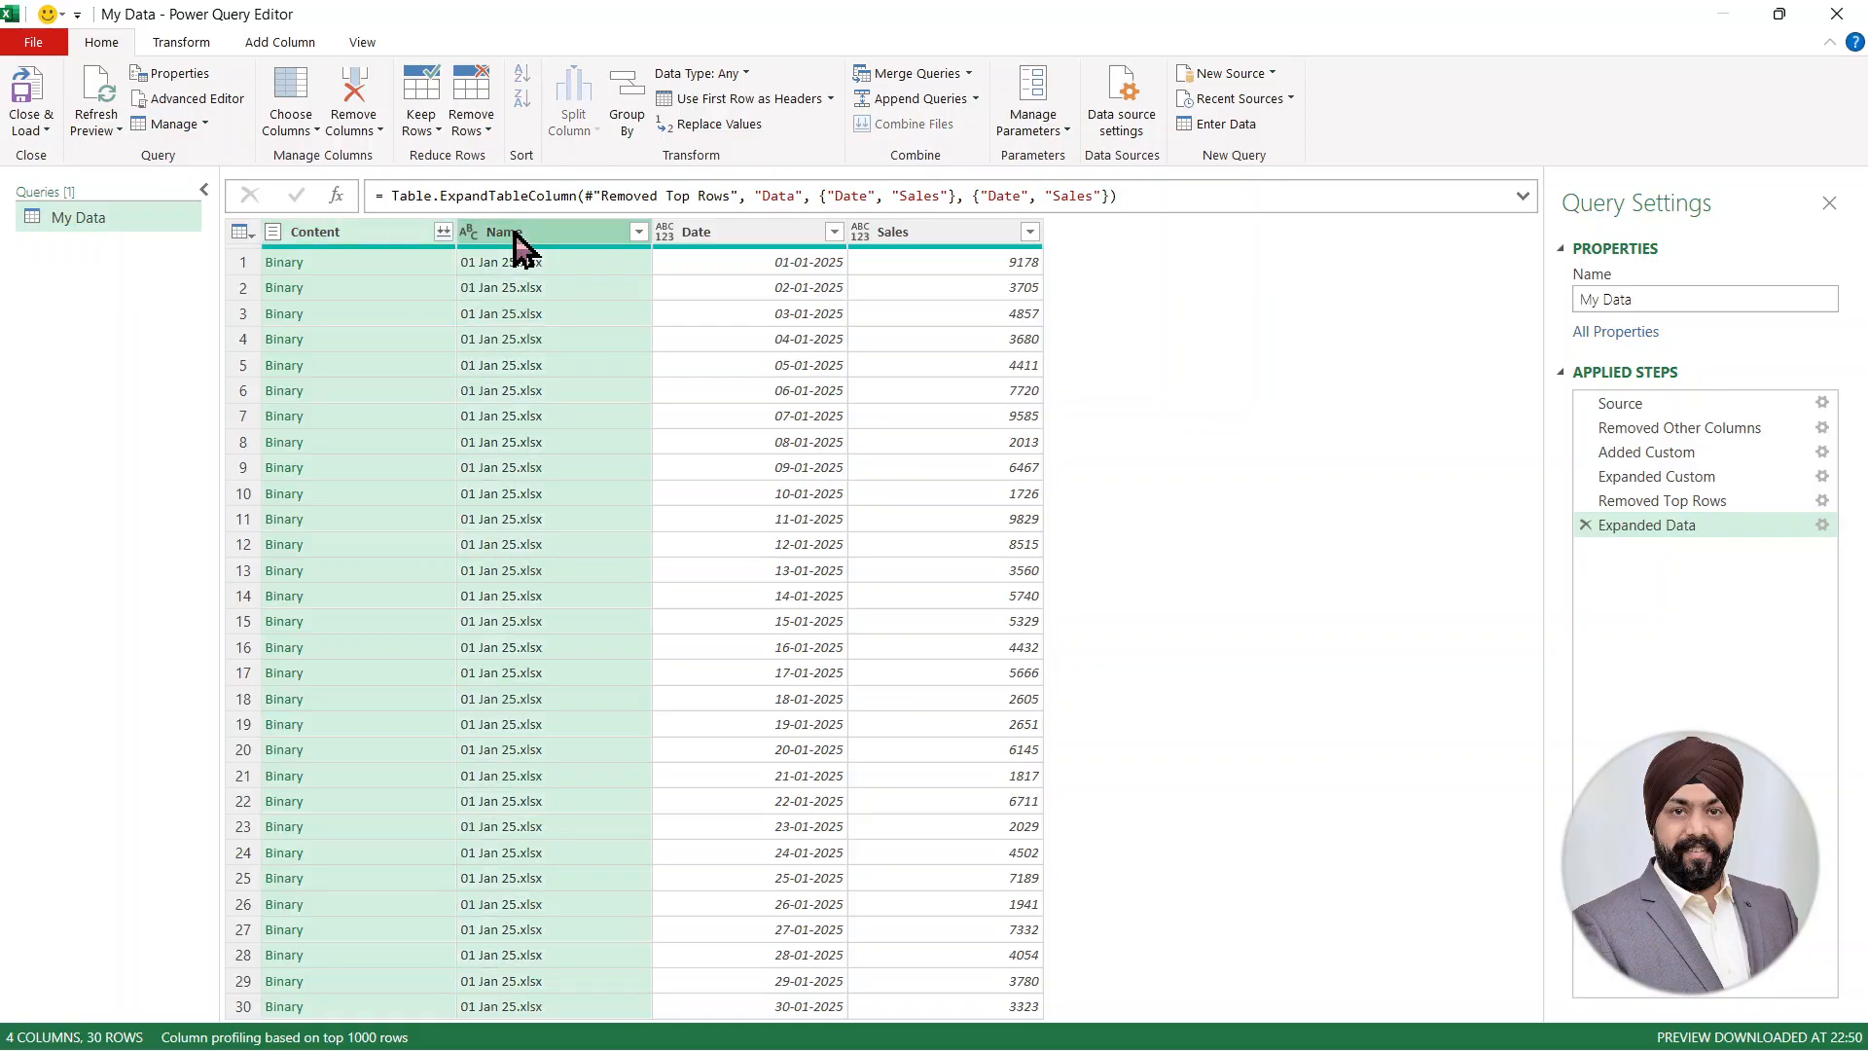
pyautogui.rightClick(515, 244)
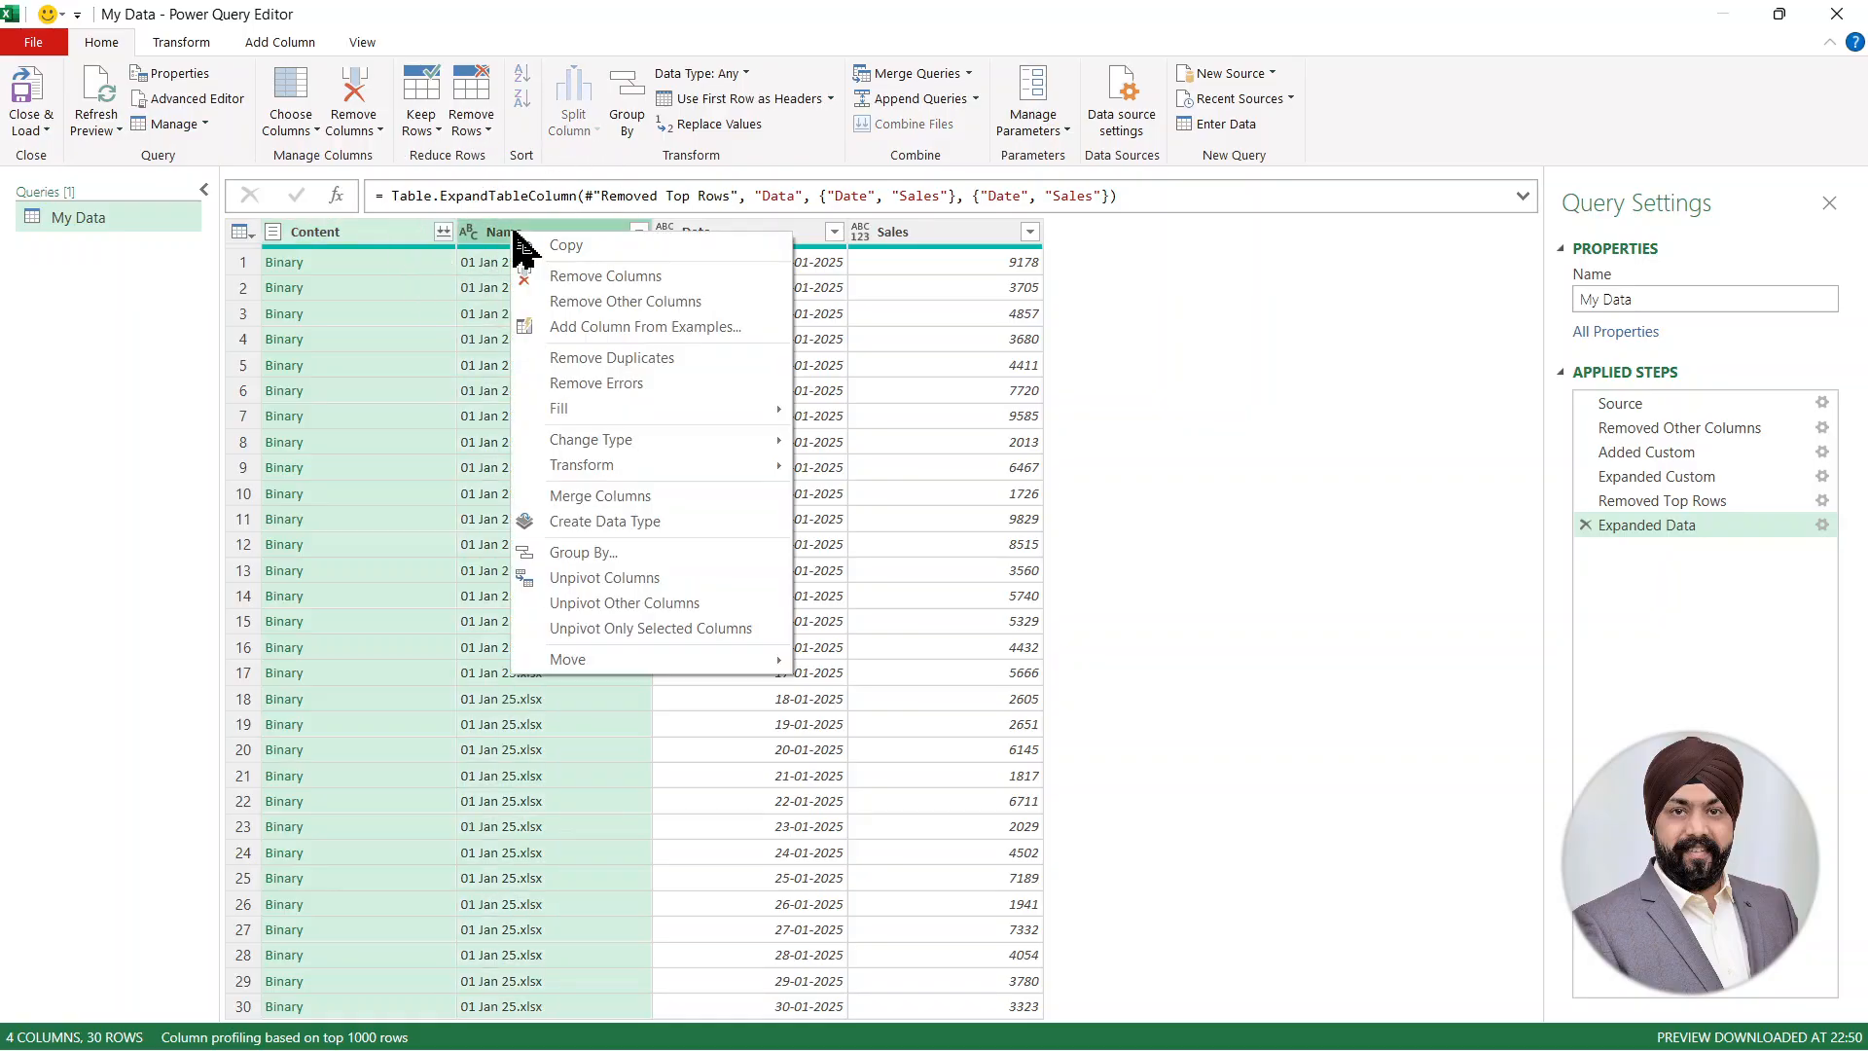
pyautogui.click(576, 278)
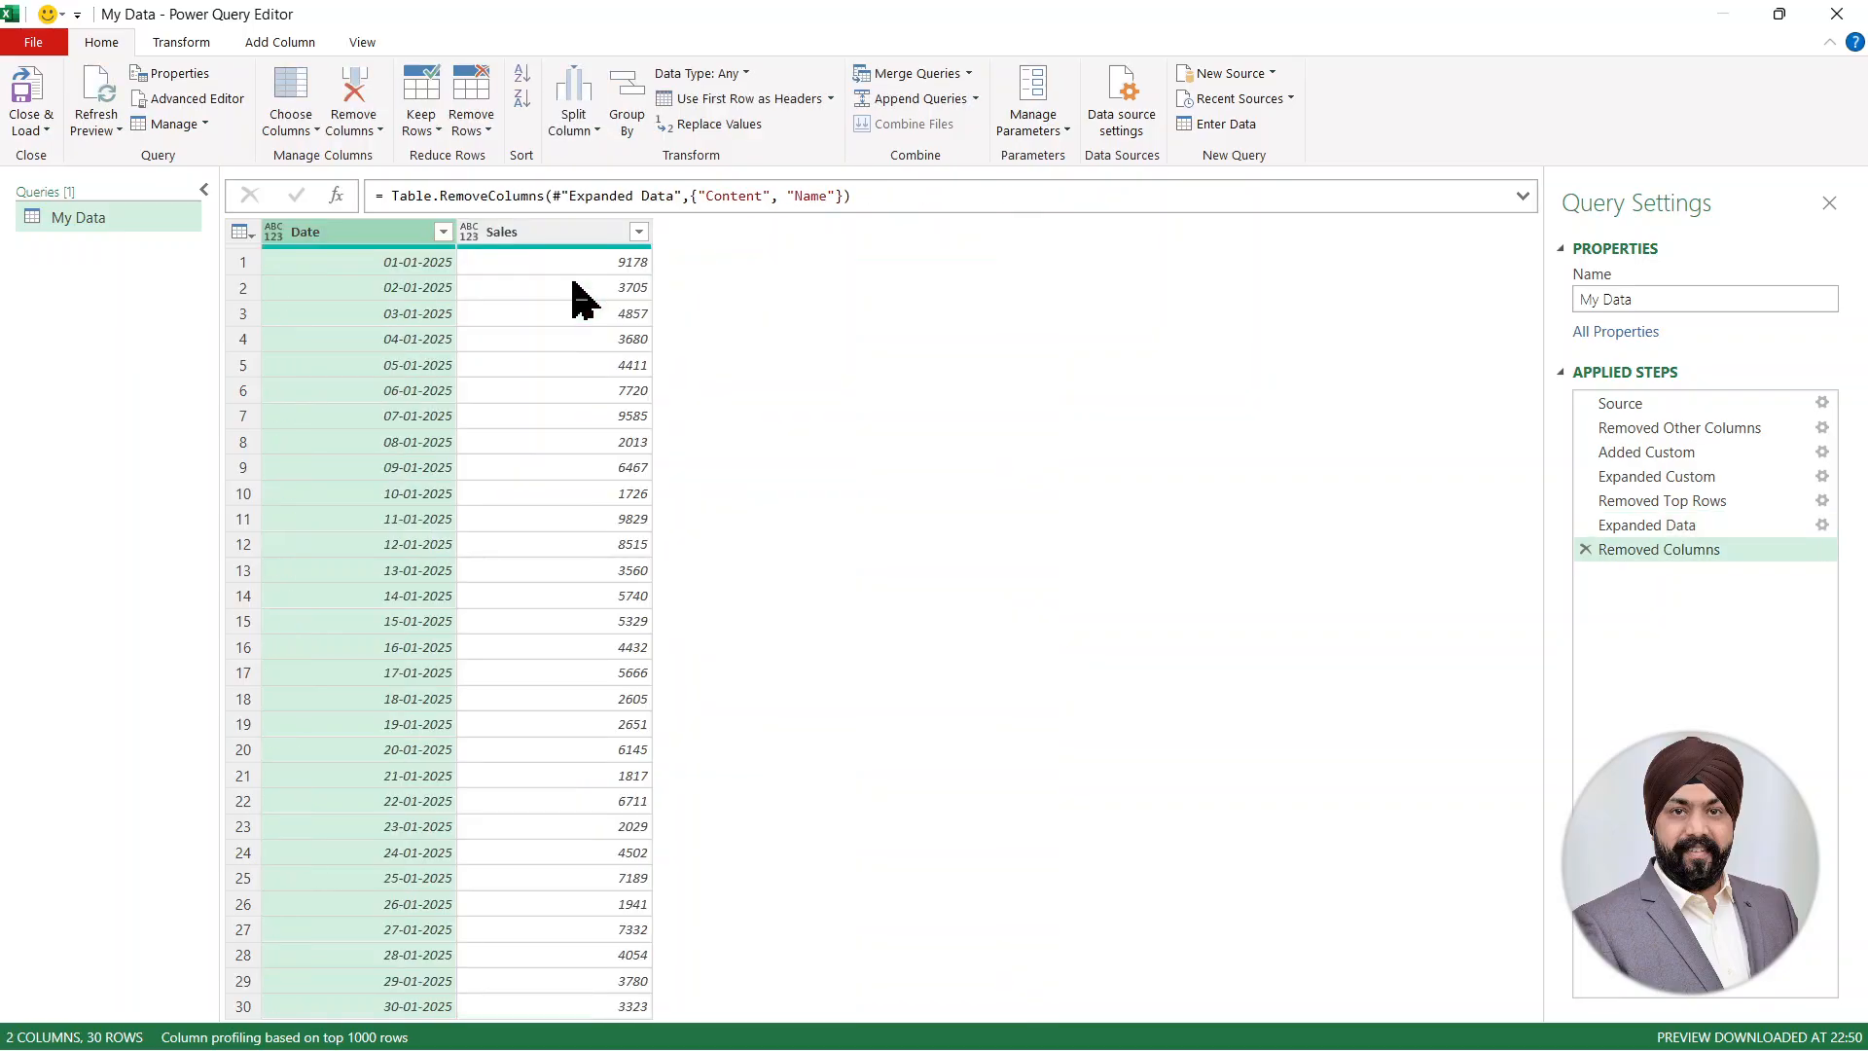
# - Set the Date column's data type to Date and the Sales column's to Whole Number
pyautogui.click(275, 233)
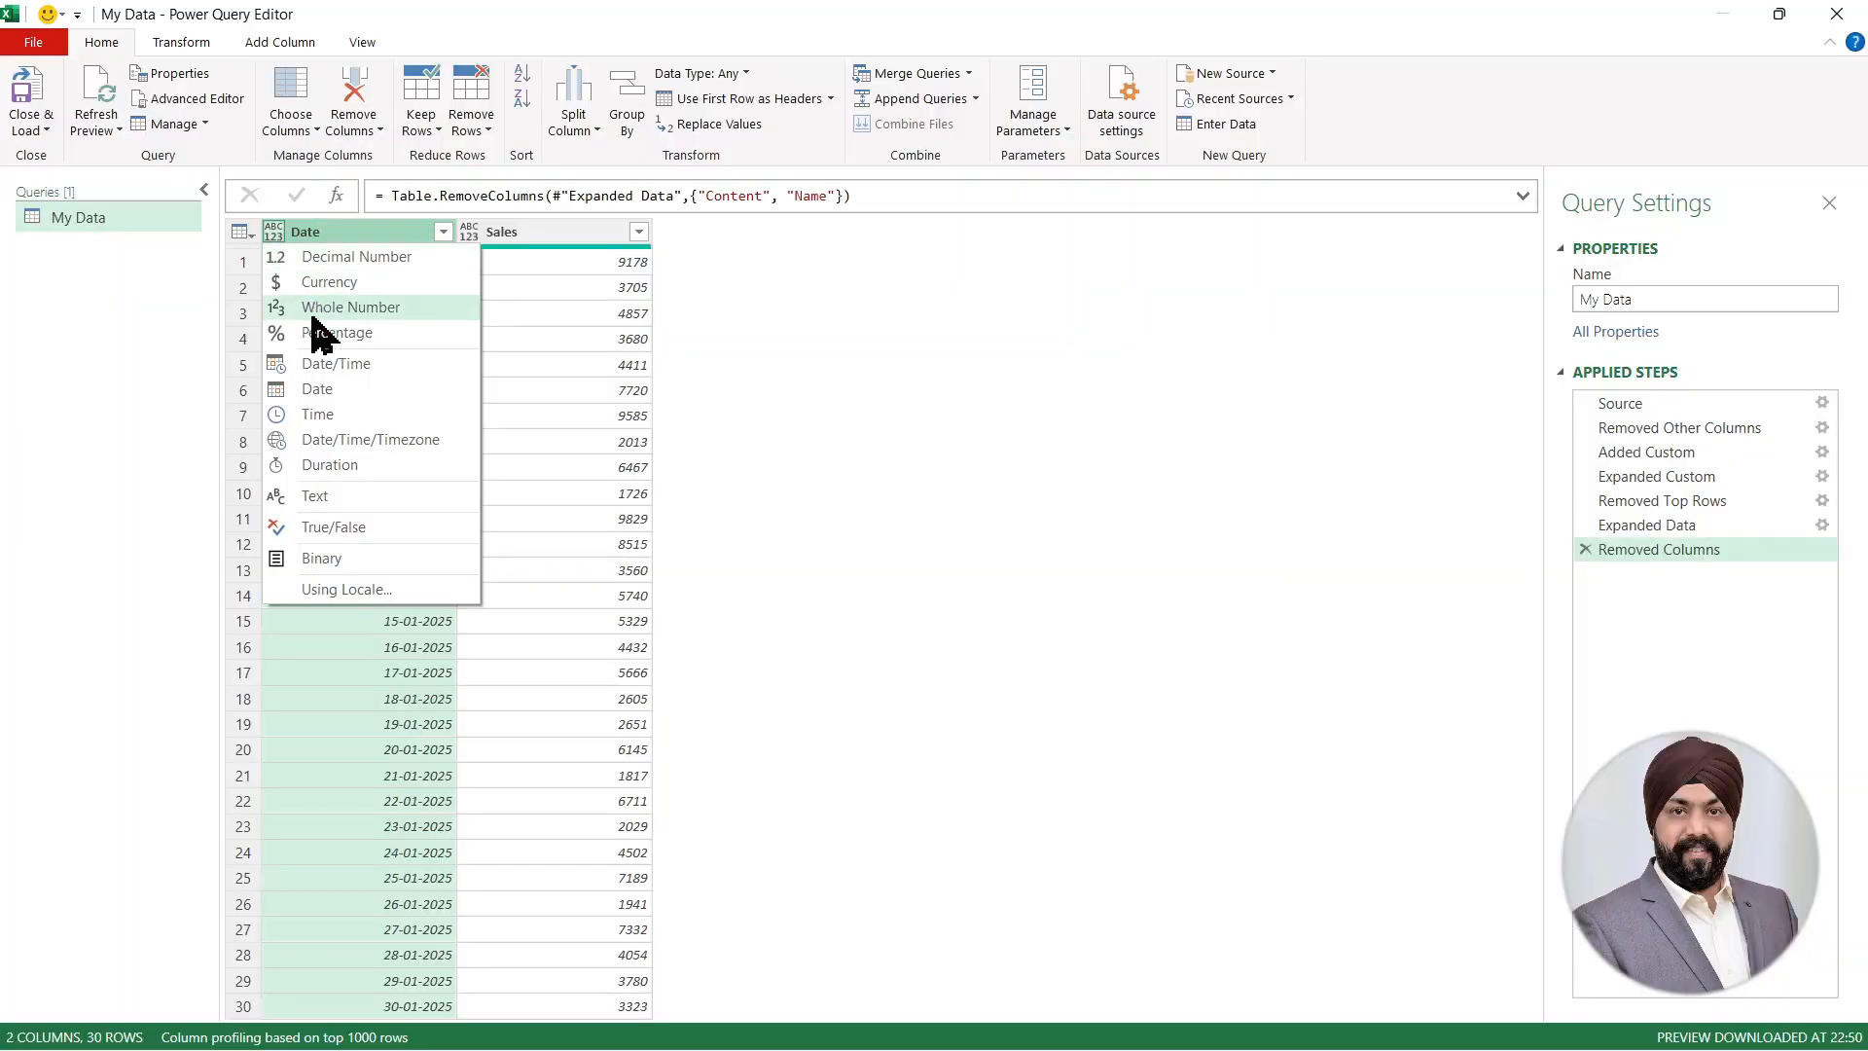
pyautogui.click(315, 389)
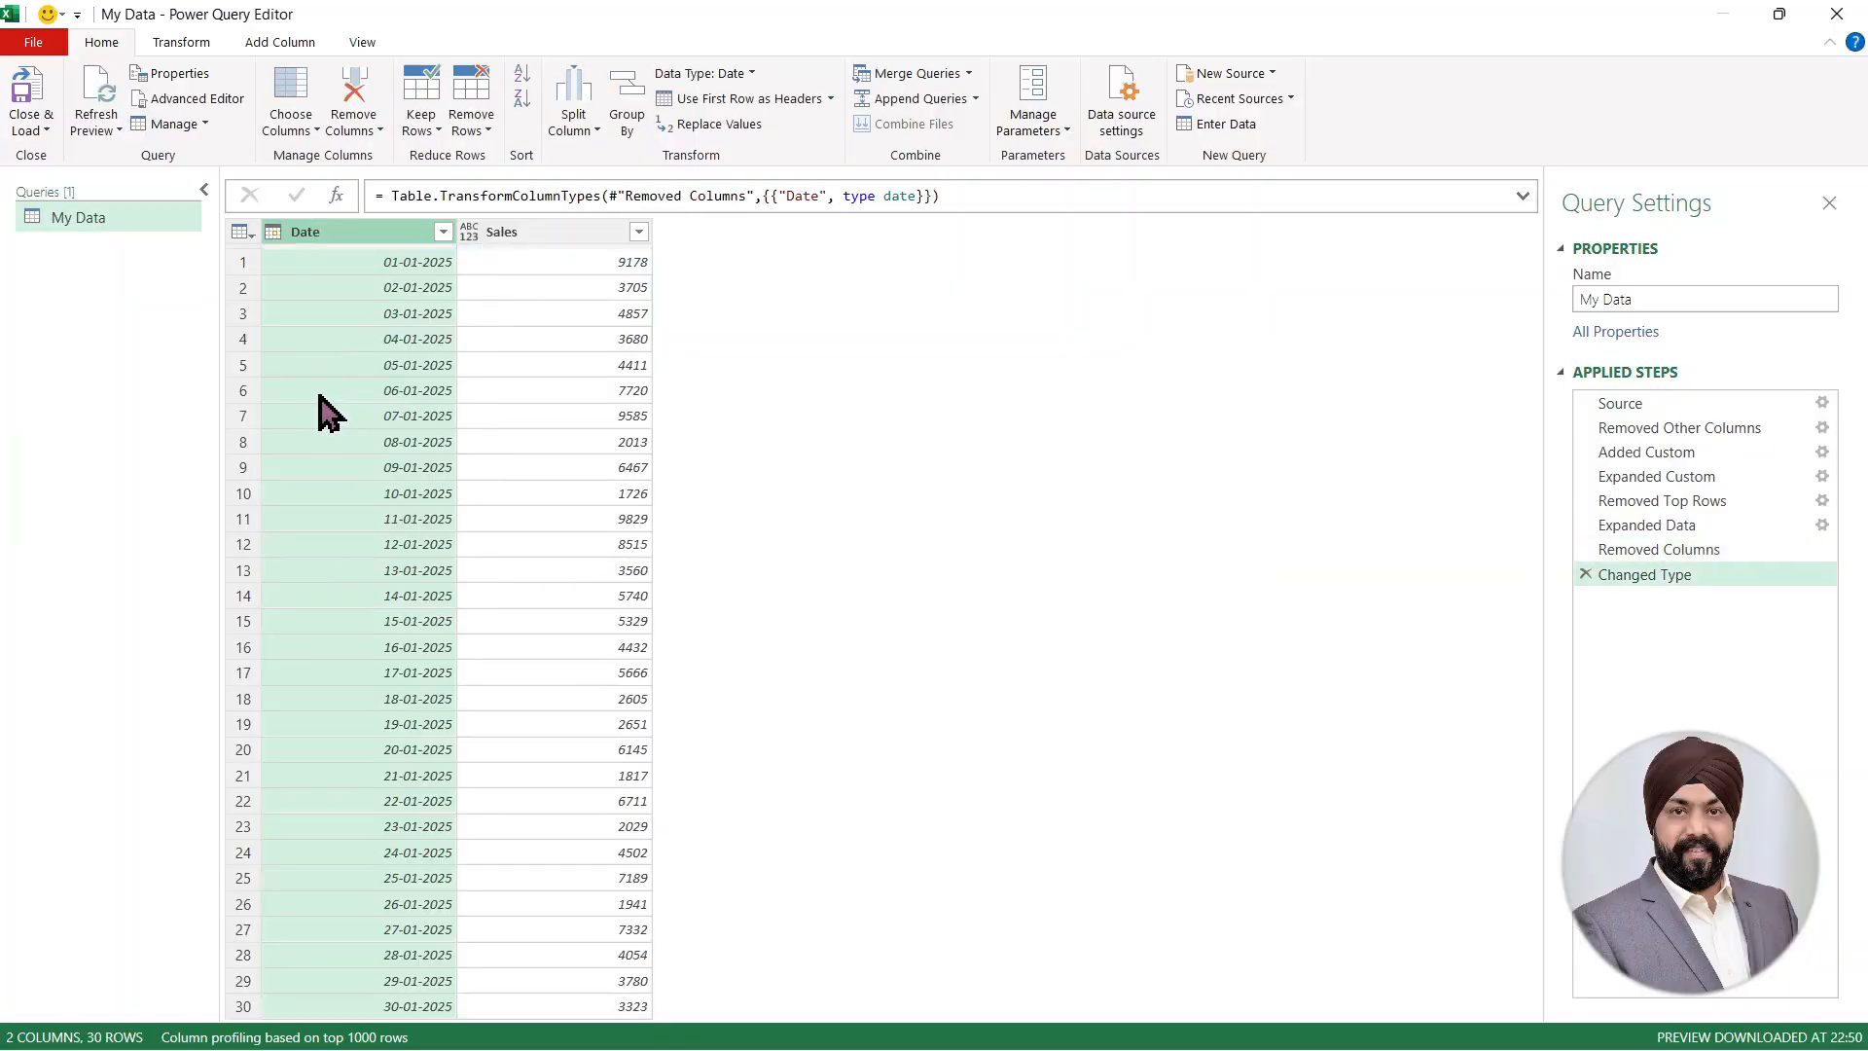
pyautogui.click(472, 234)
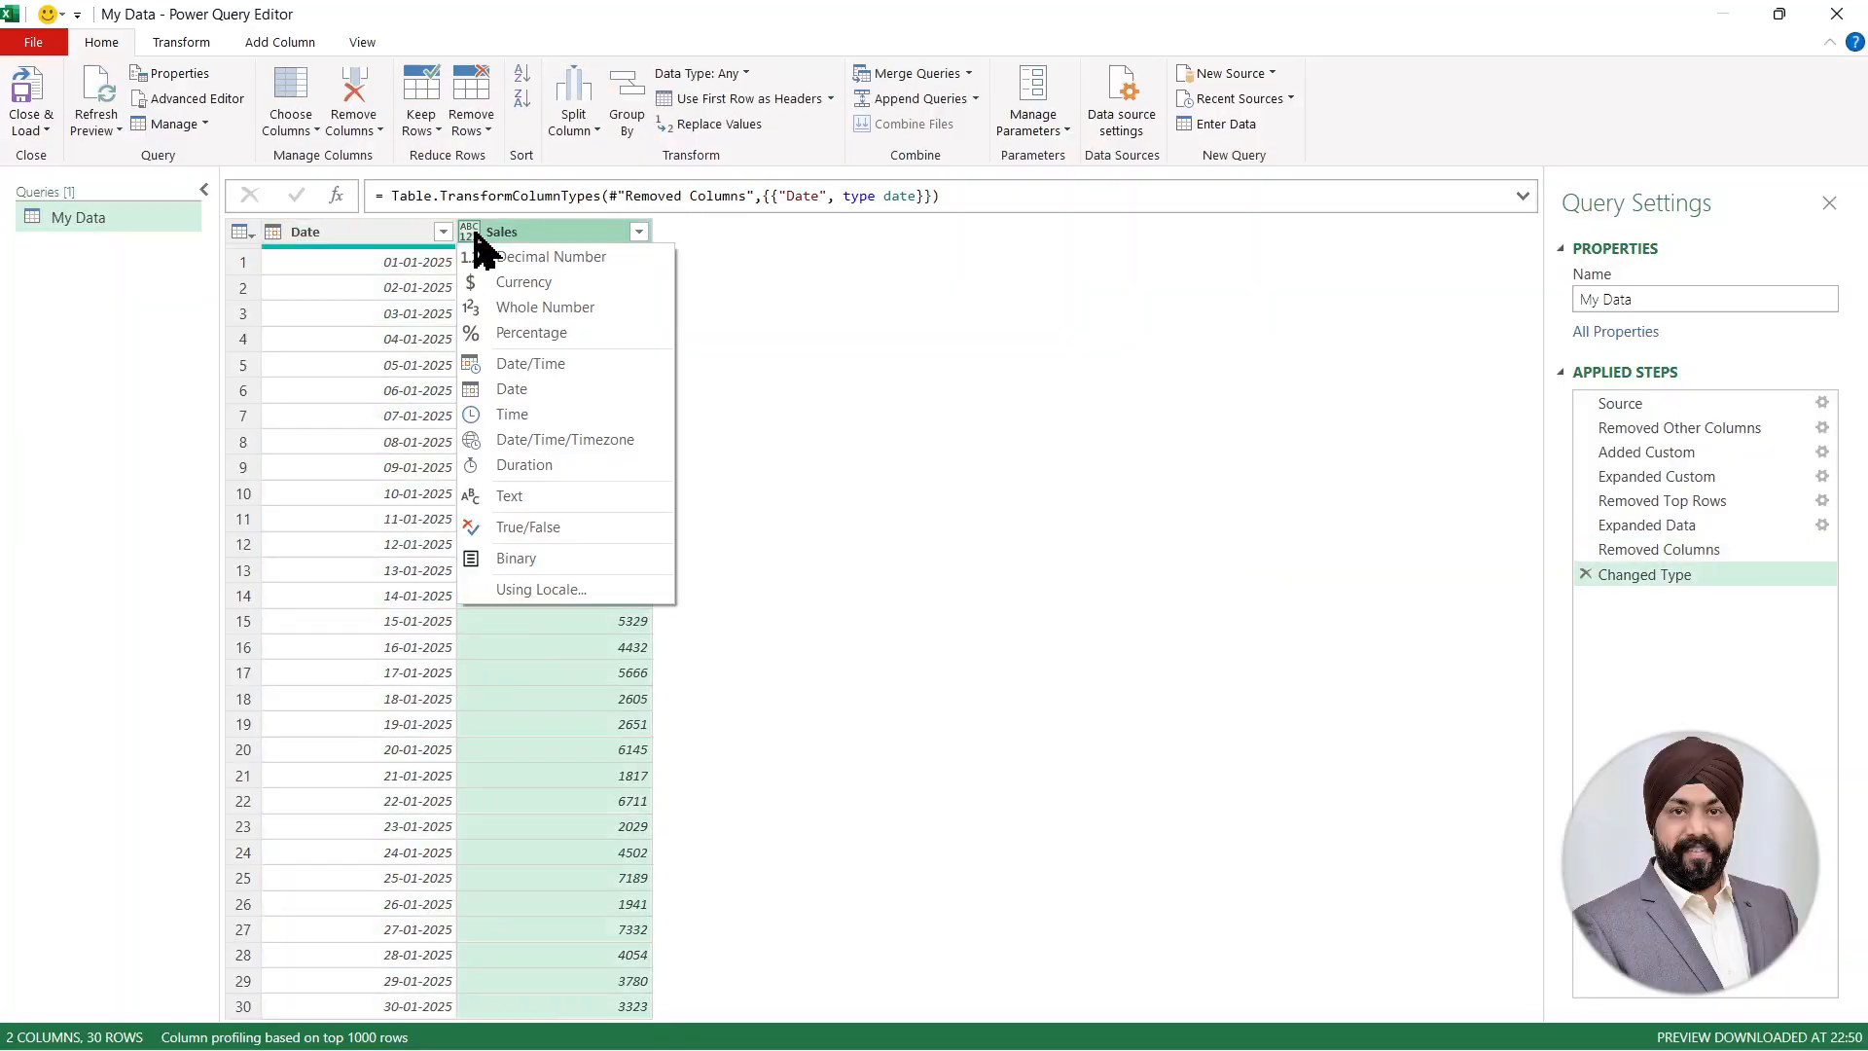
pyautogui.click(516, 309)
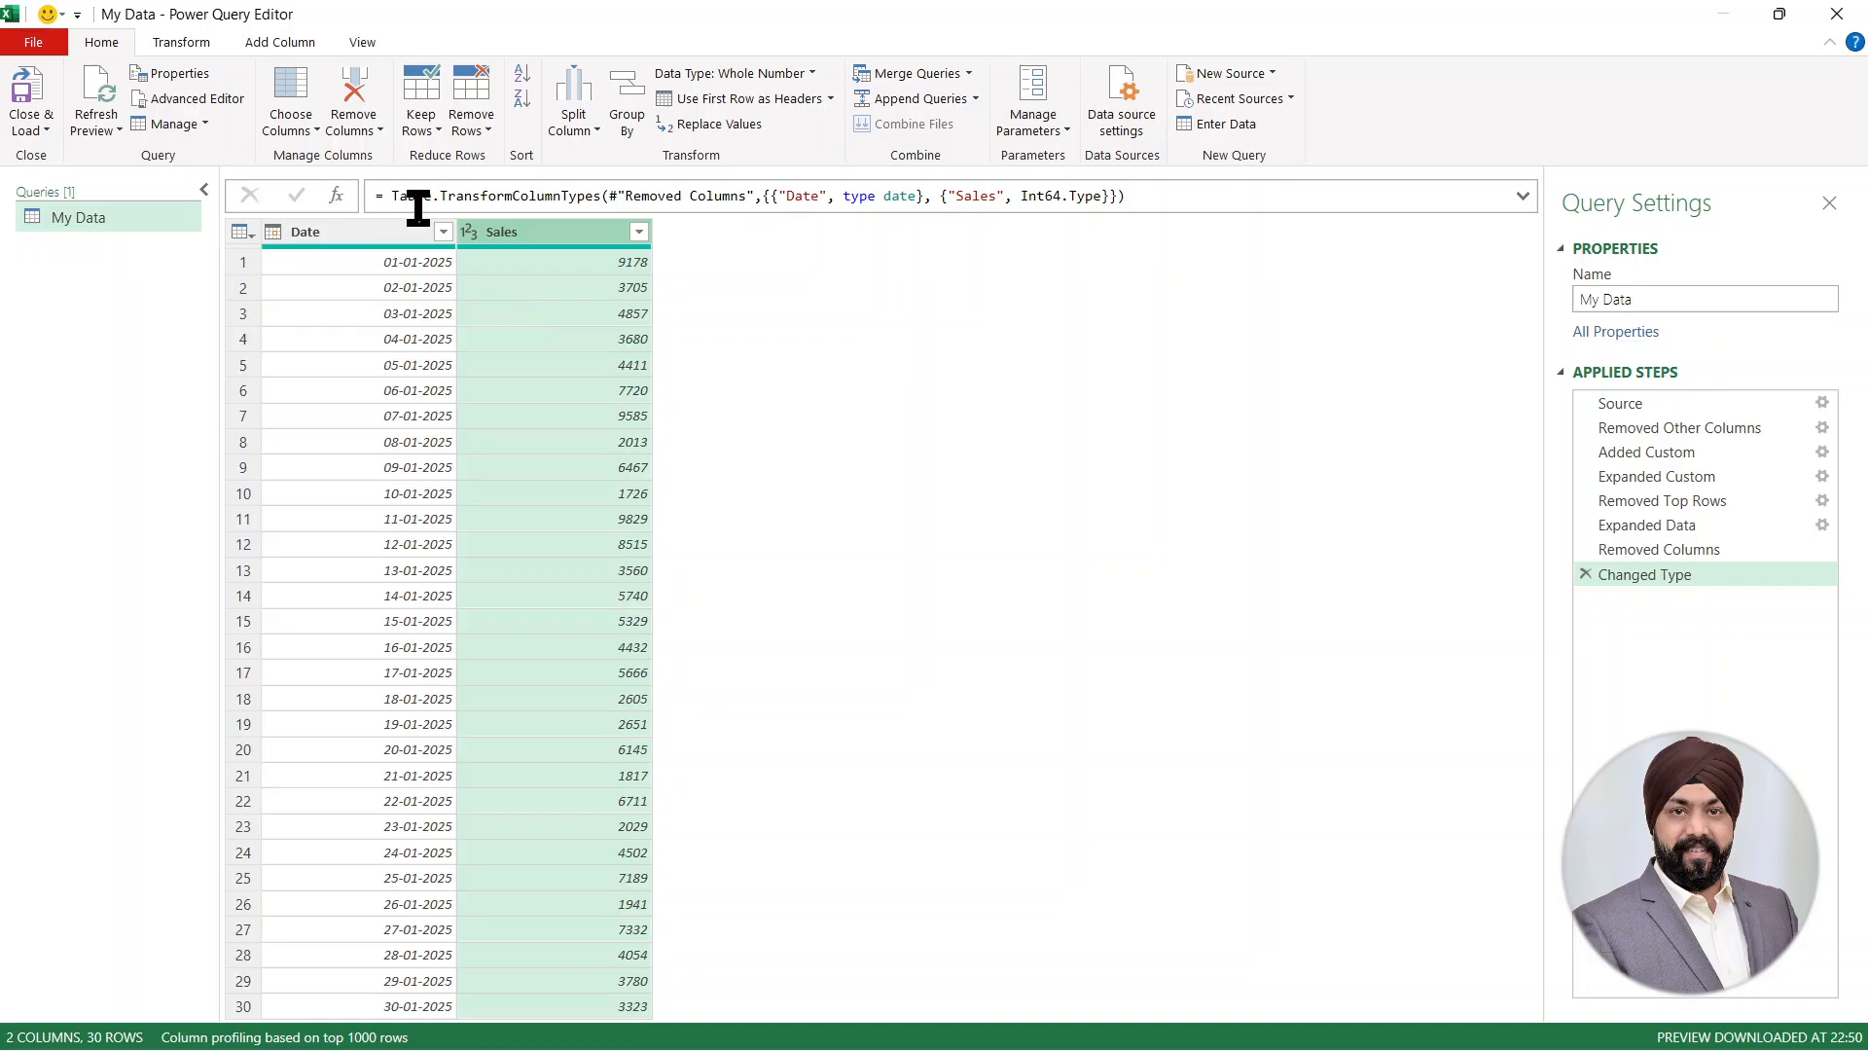
# - Remove empty rows from the Date column and load the query into the workbook as a table
pyautogui.click(443, 232)
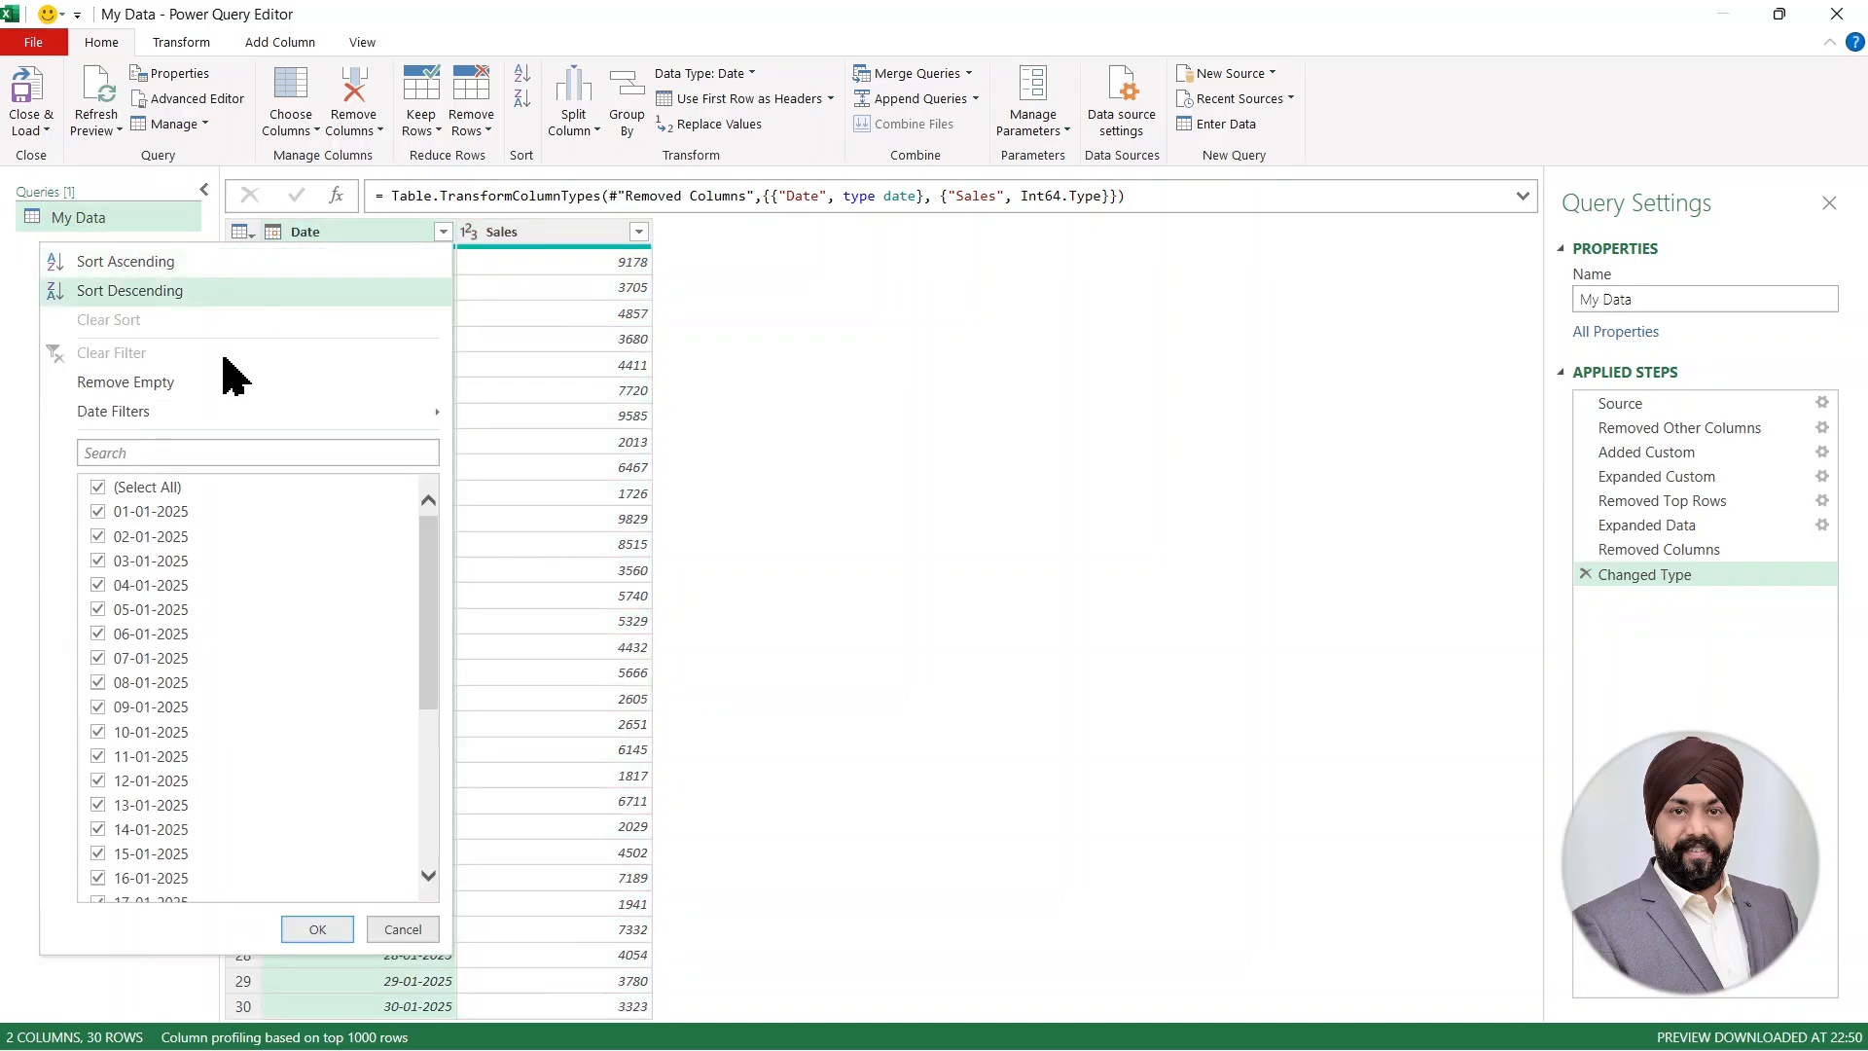
pyautogui.click(202, 389)
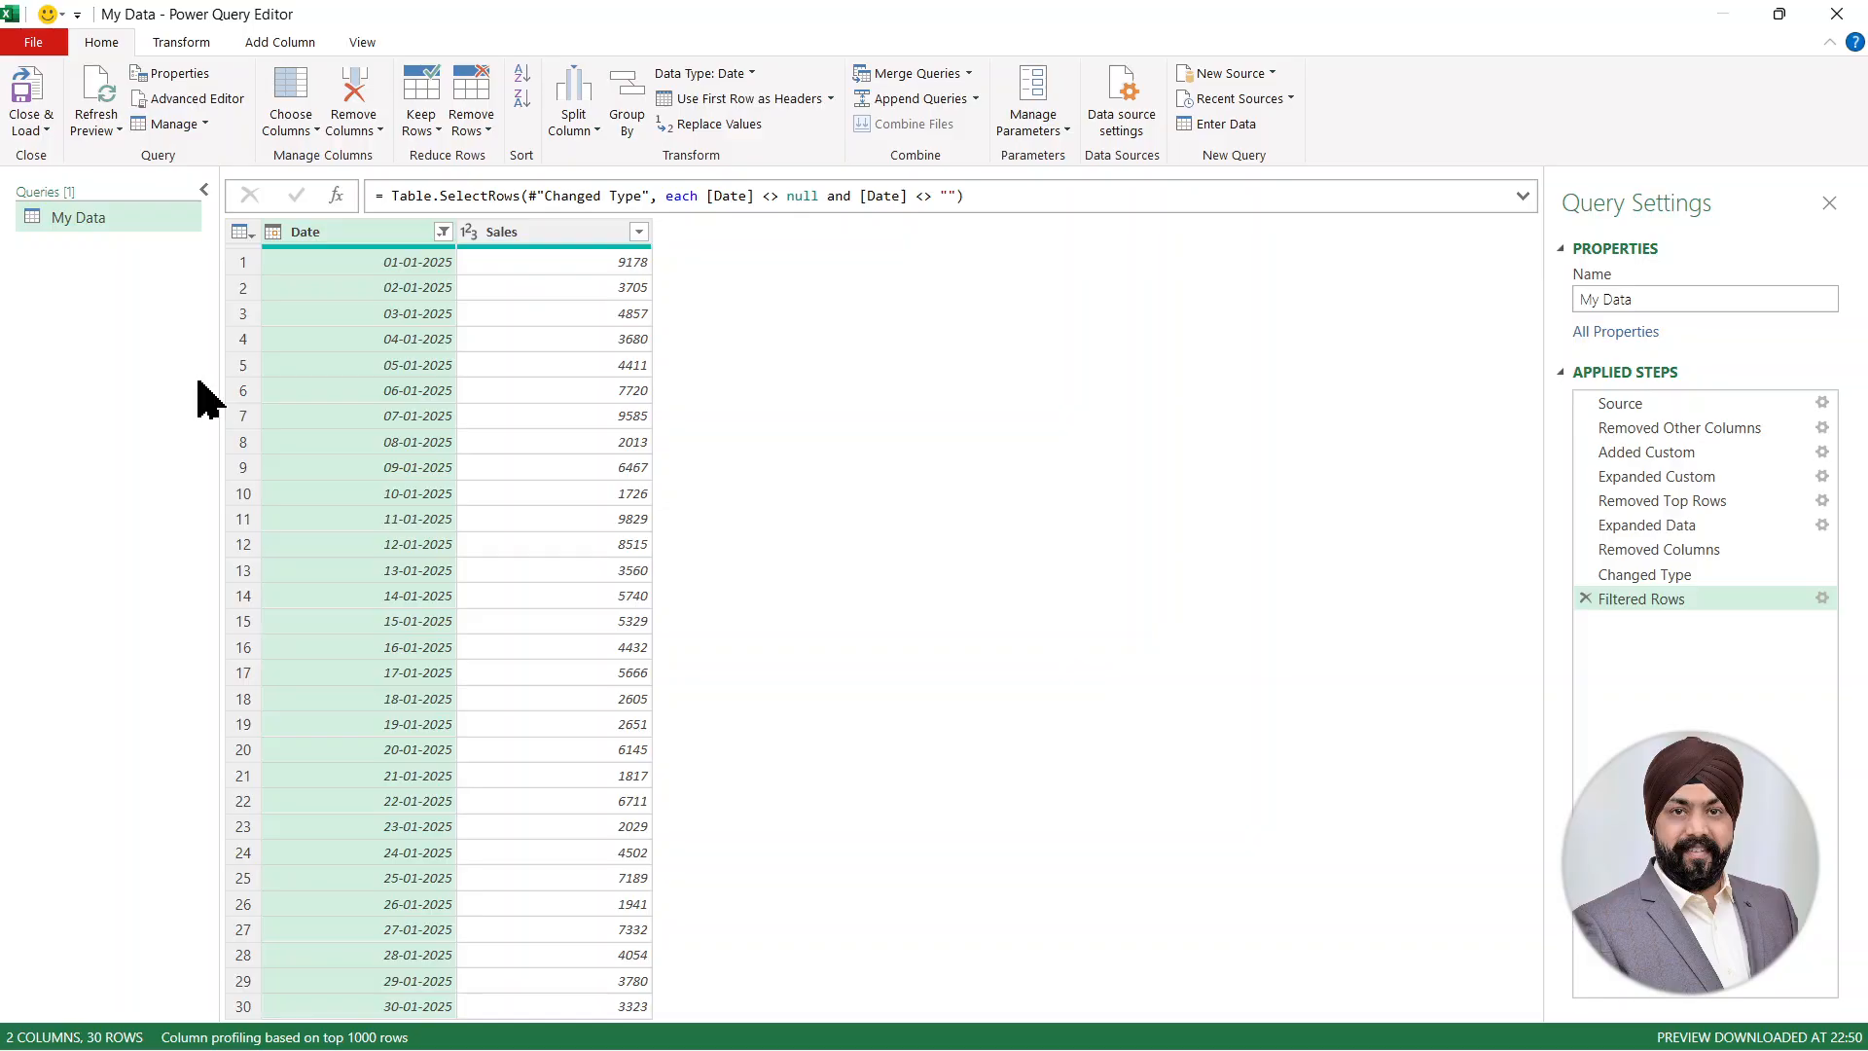
pyautogui.click(39, 90)
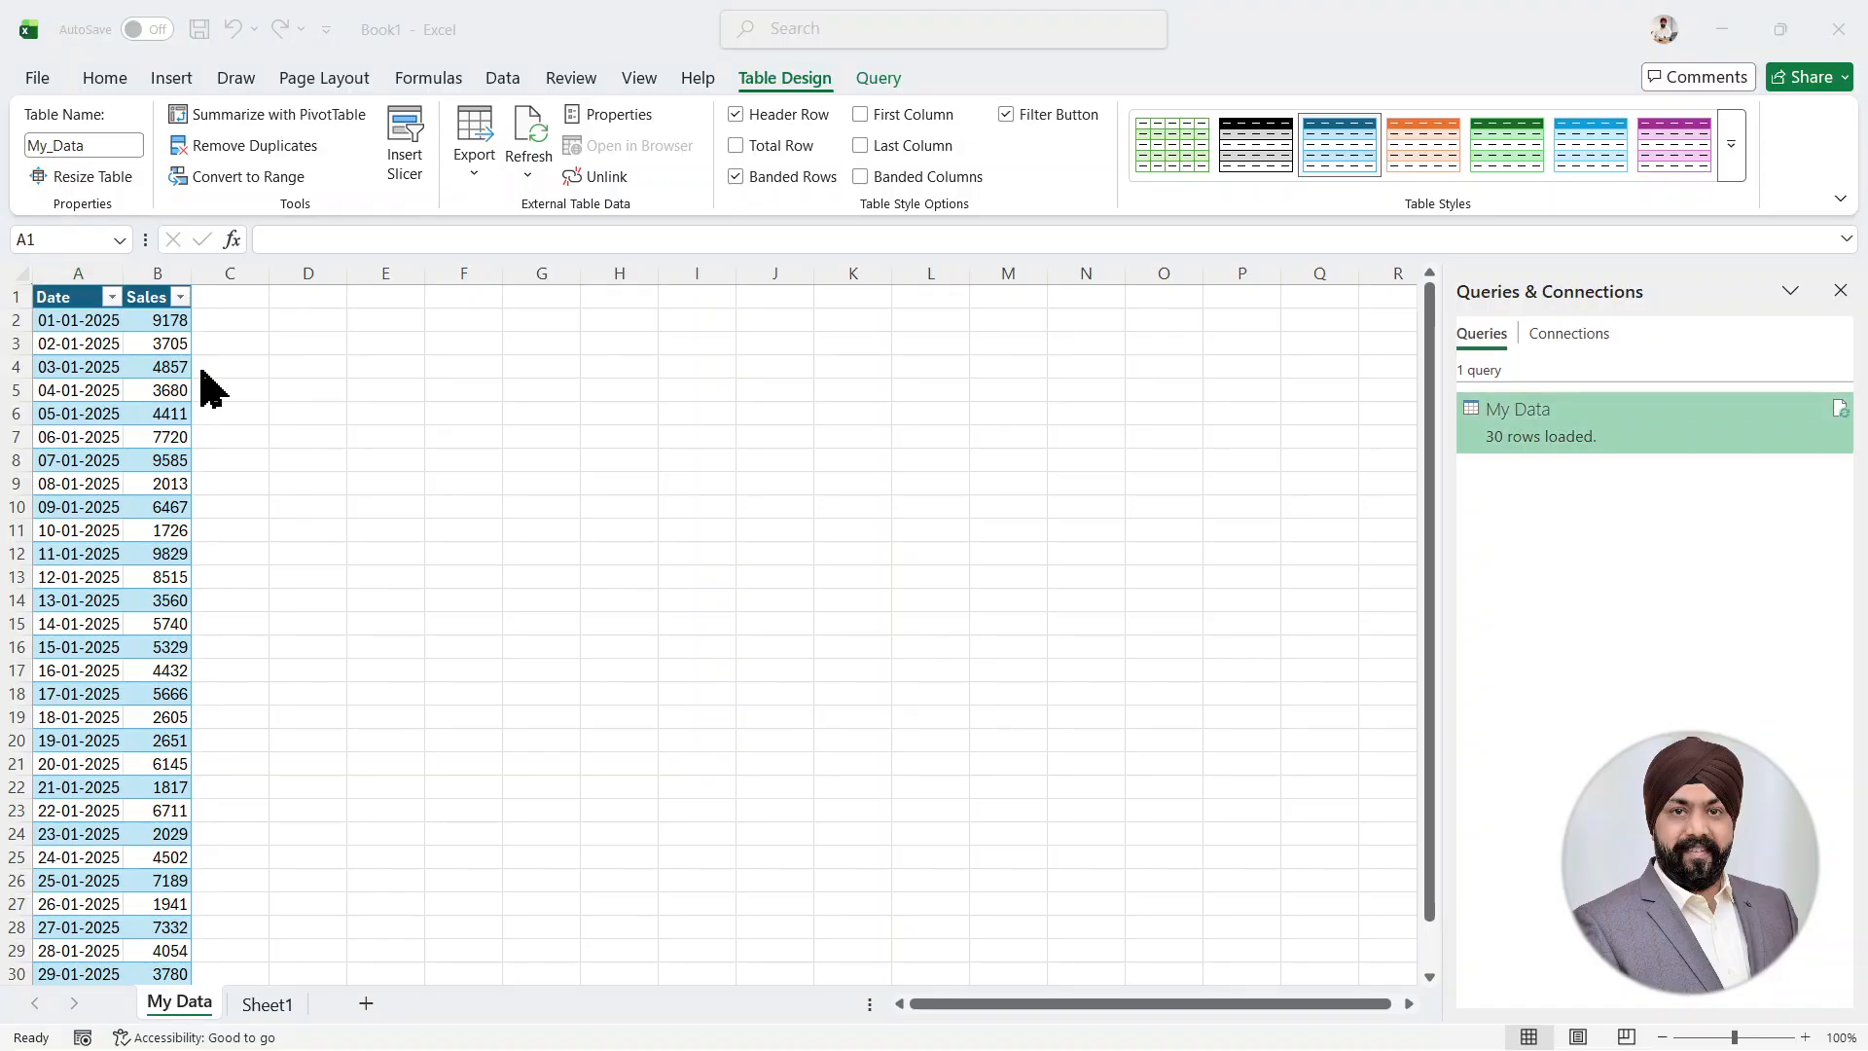
# - Open the 01 Jan 25 workbook from the My Data folder in File Explorer to compare its data, and close it
pyautogui.hotkey('alt', 'Tab')
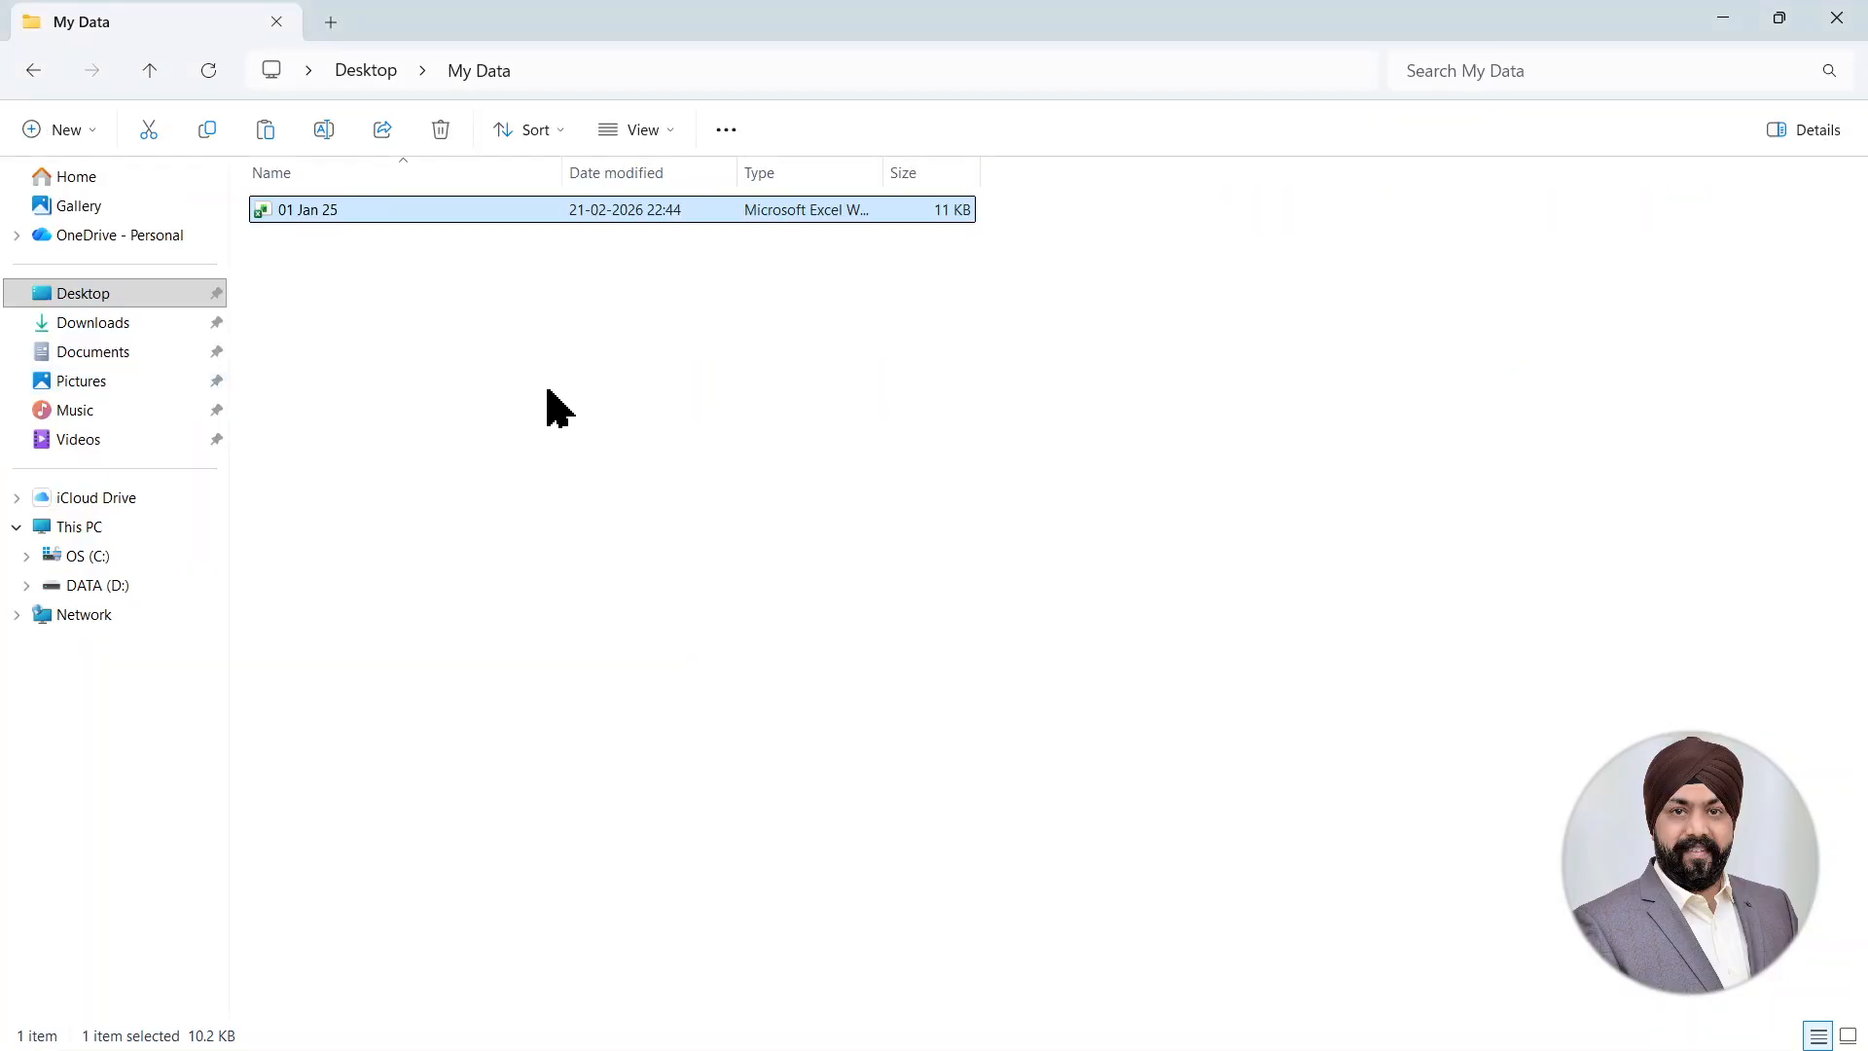
pyautogui.doubleClick(318, 210)
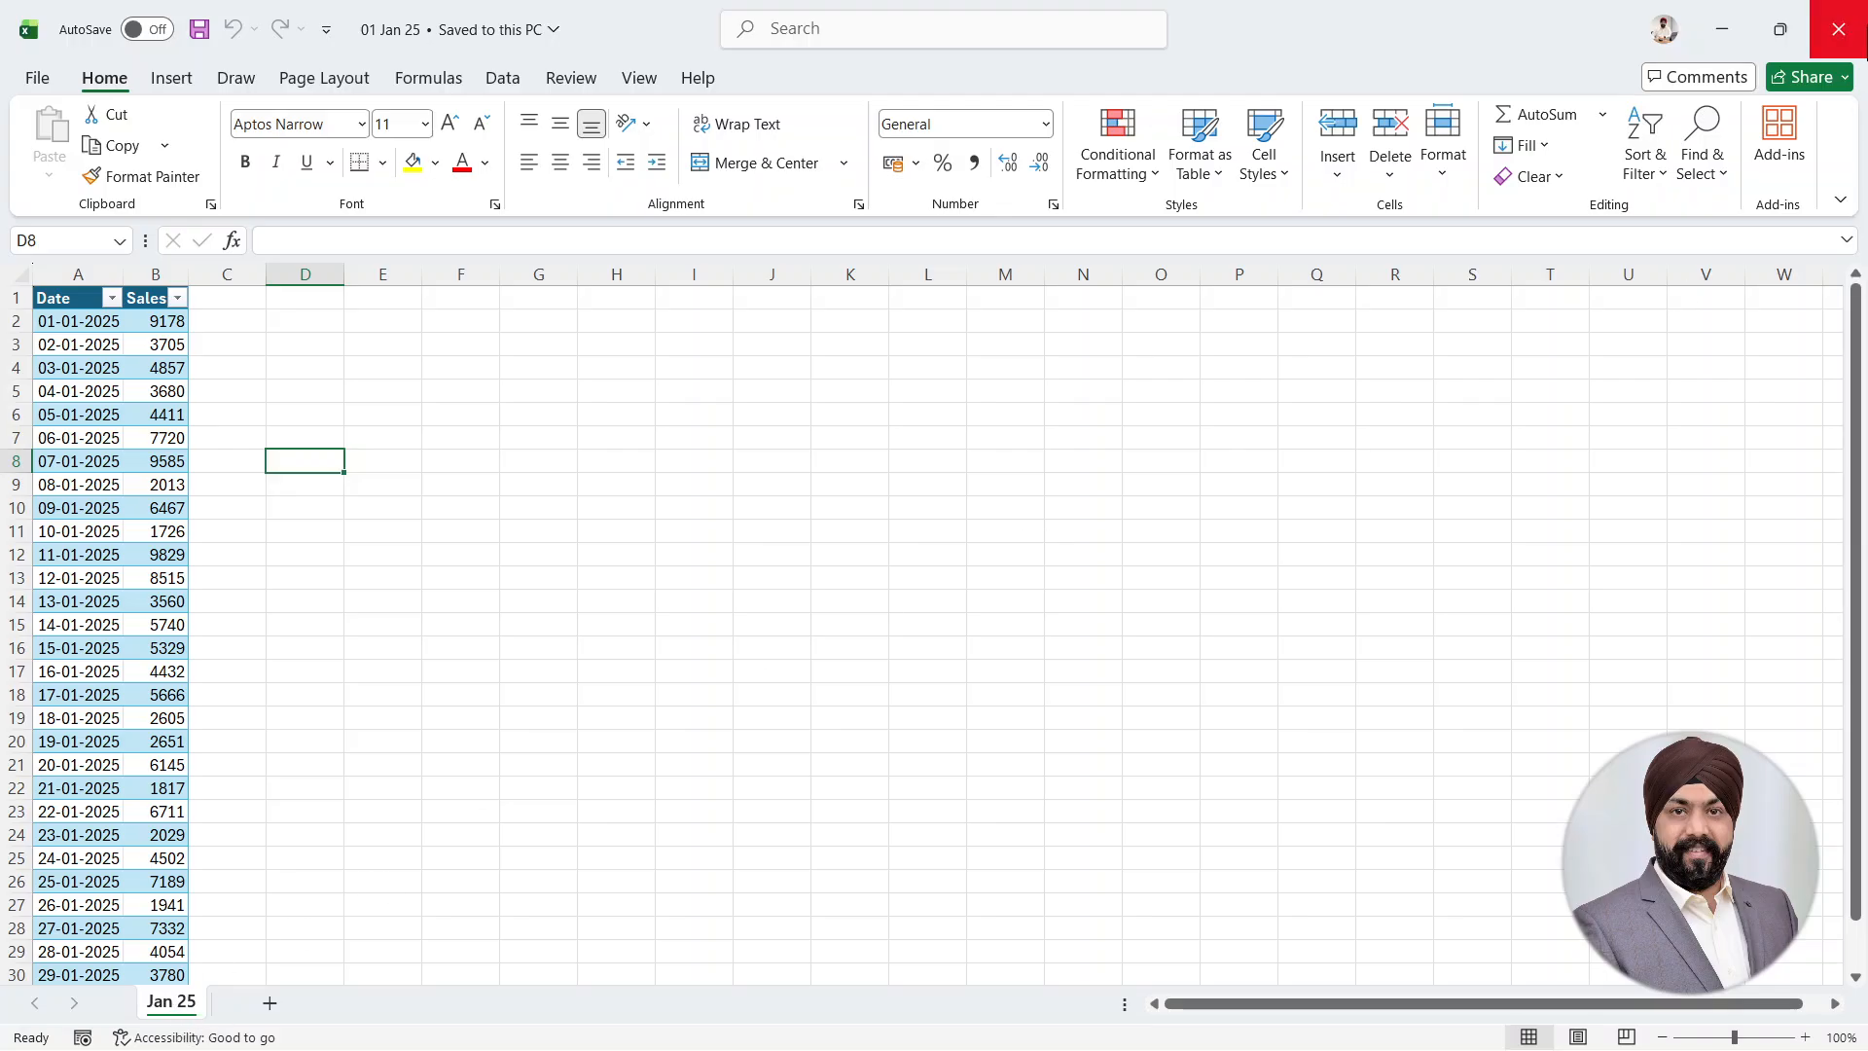
pyautogui.click(1839, 29)
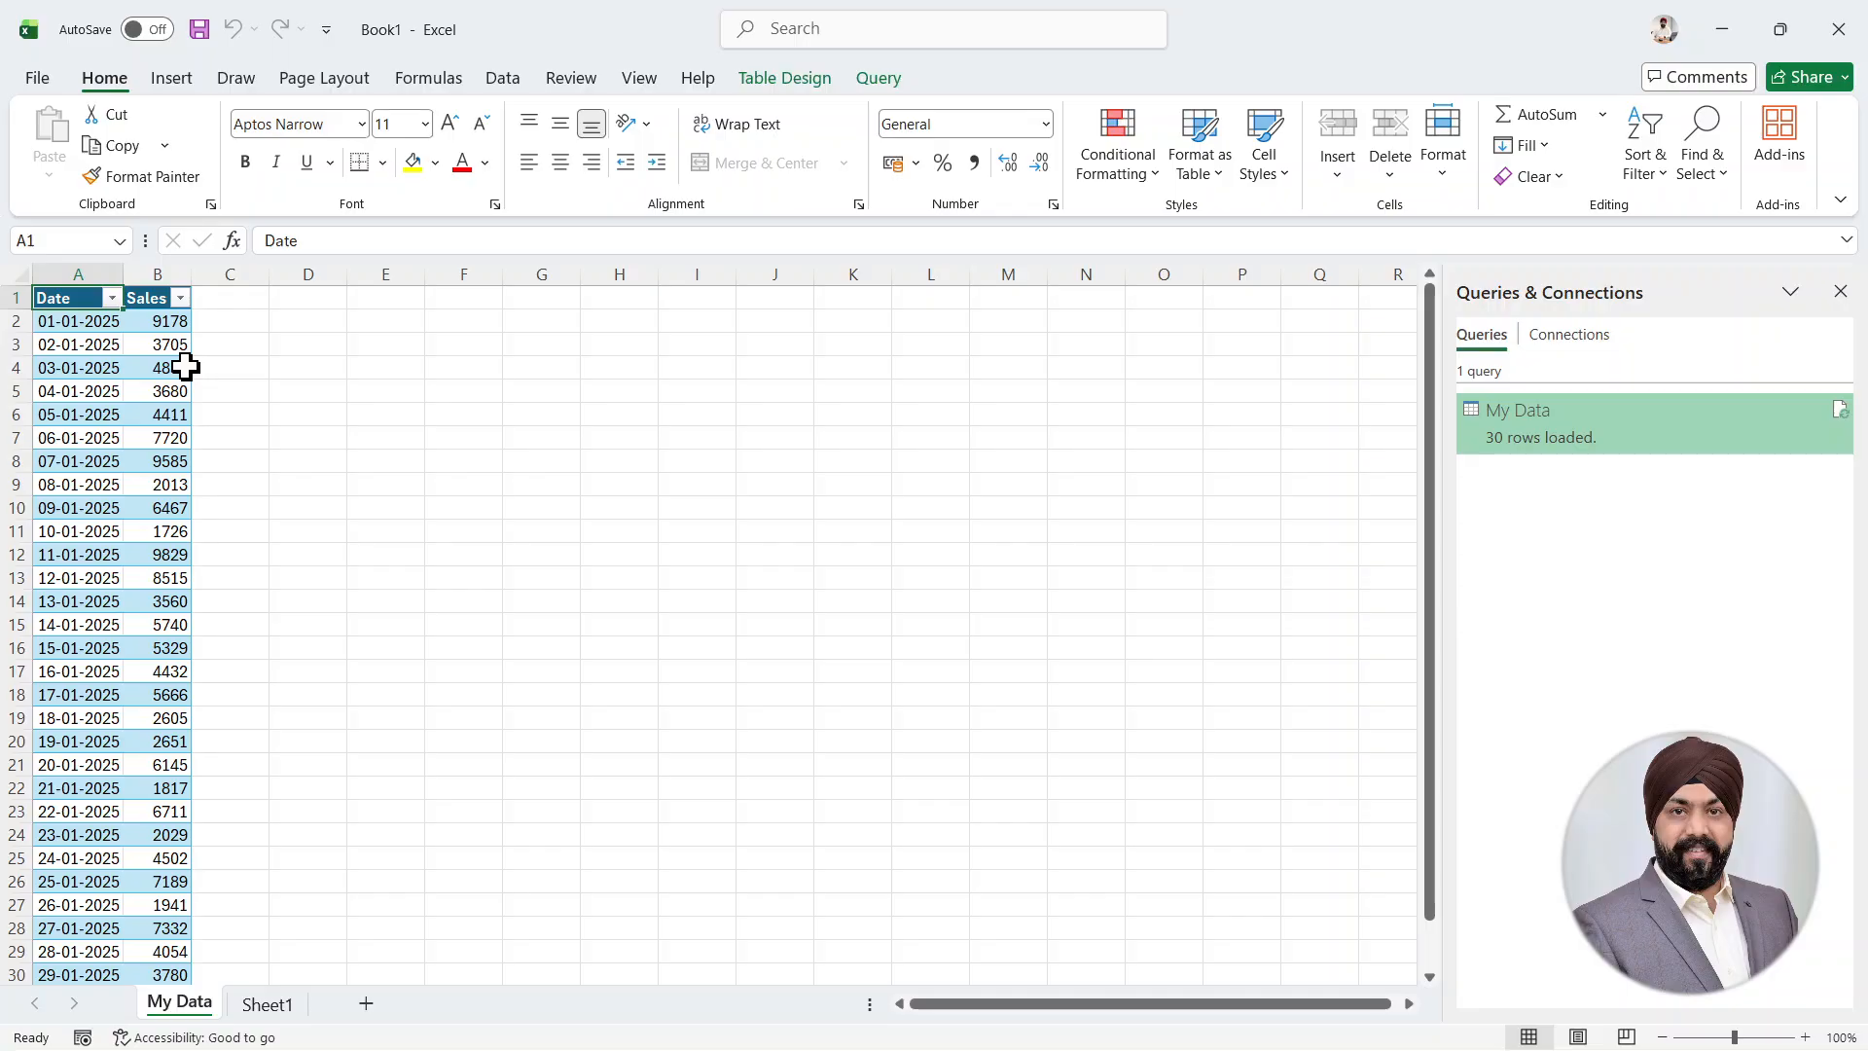
# - Insert a PivotTable from the My_Data table on the existing My Data worksheet at cell E2
pyautogui.click(97, 325)
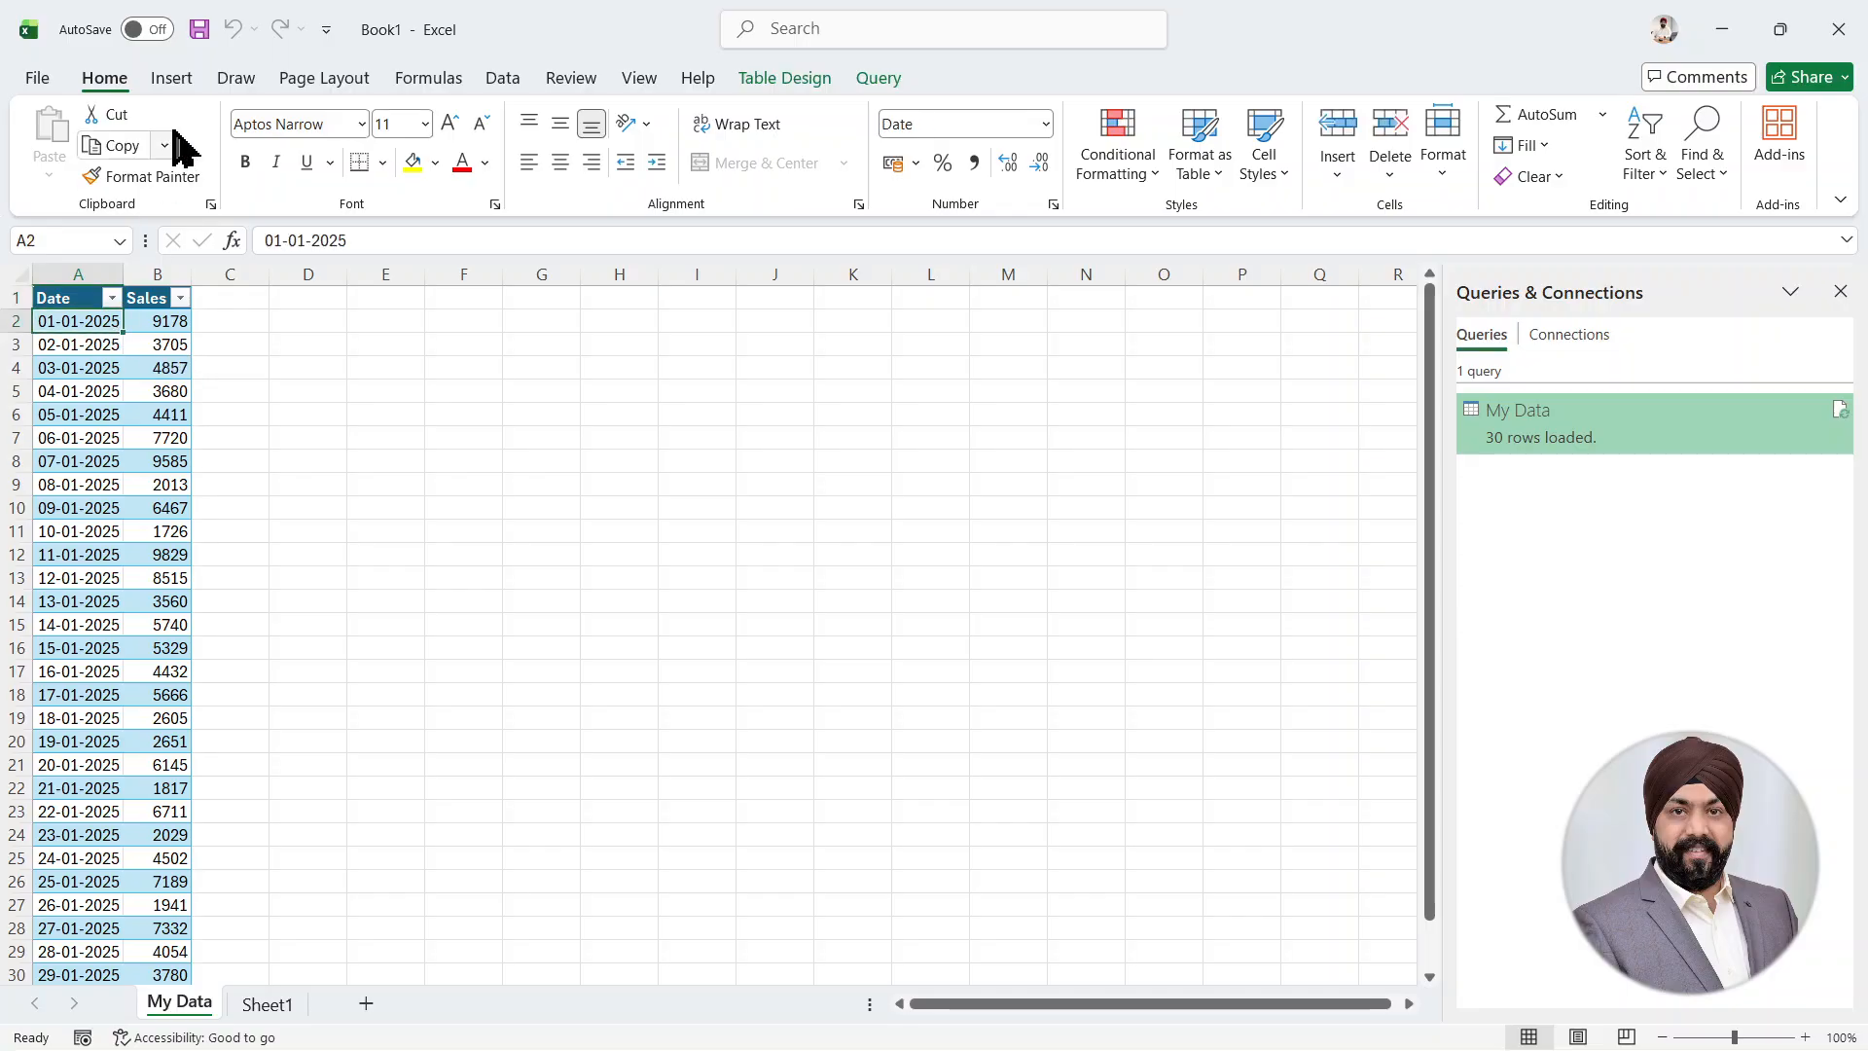
pyautogui.click(173, 82)
pyautogui.click(64, 134)
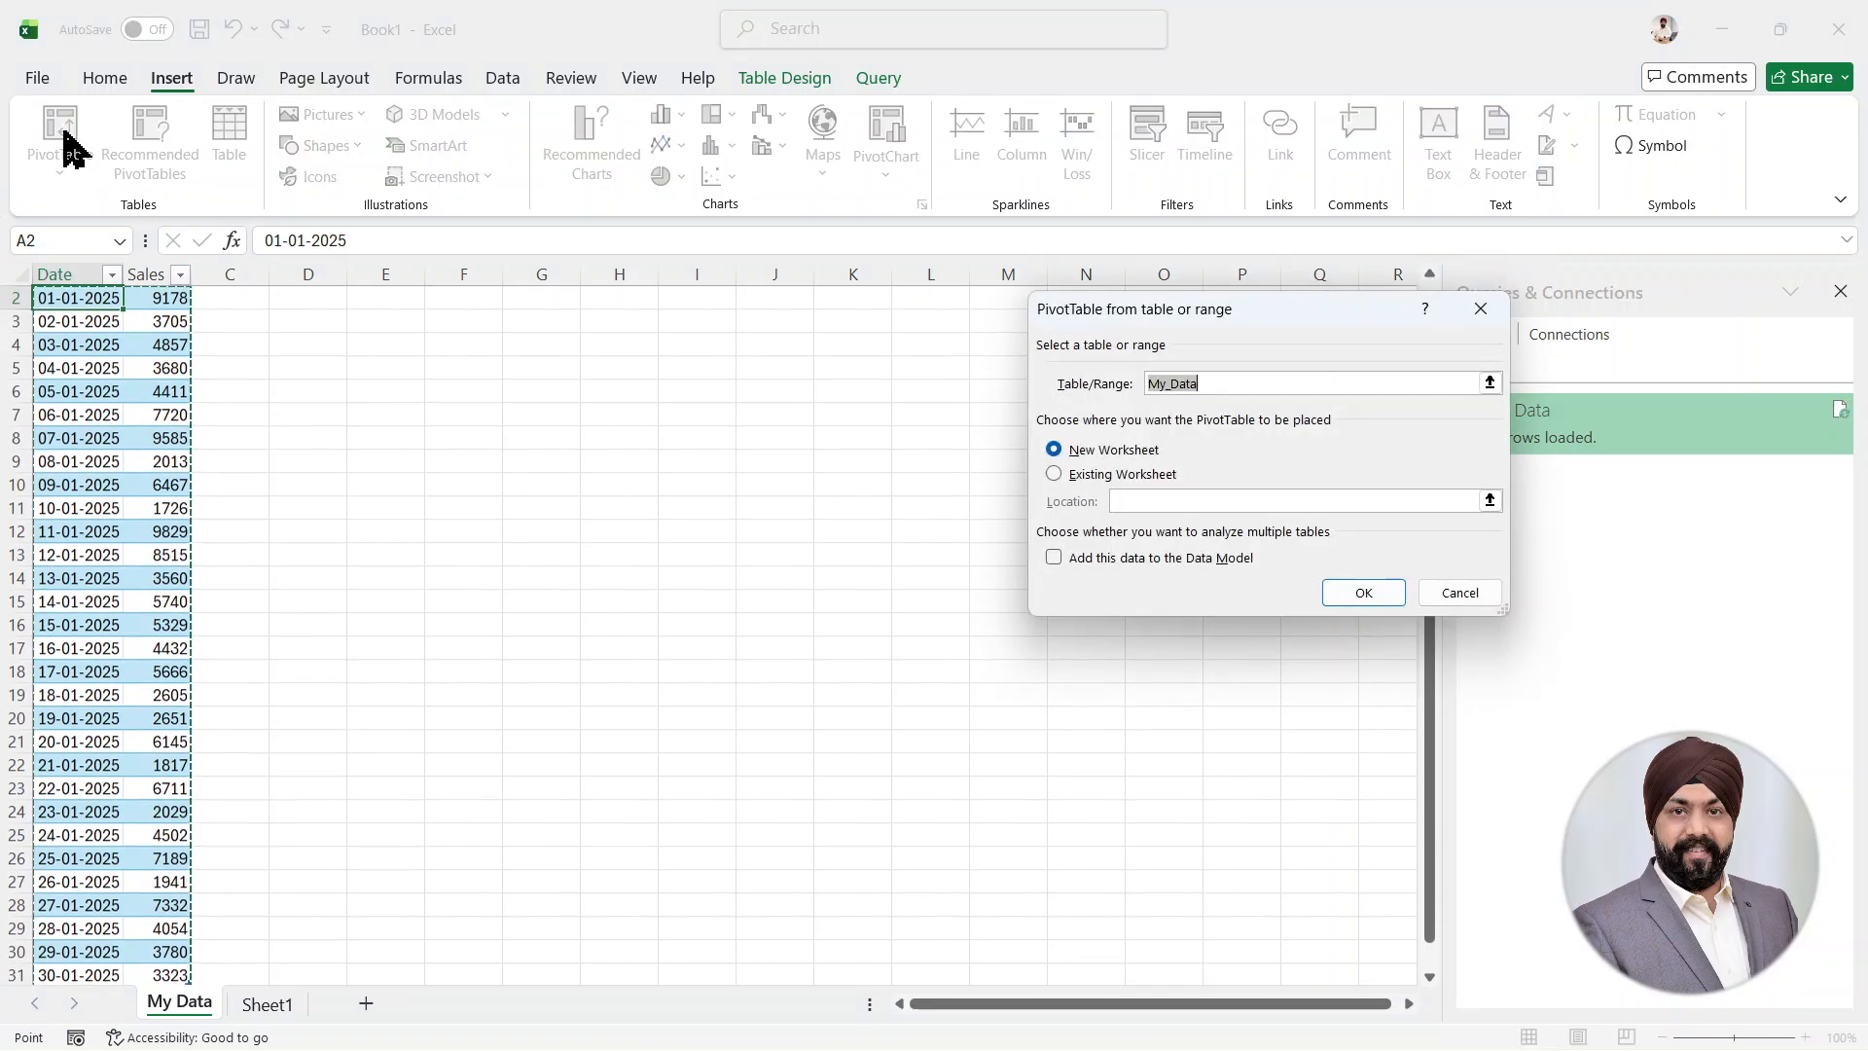
pyautogui.scroll(1, 459, 404)
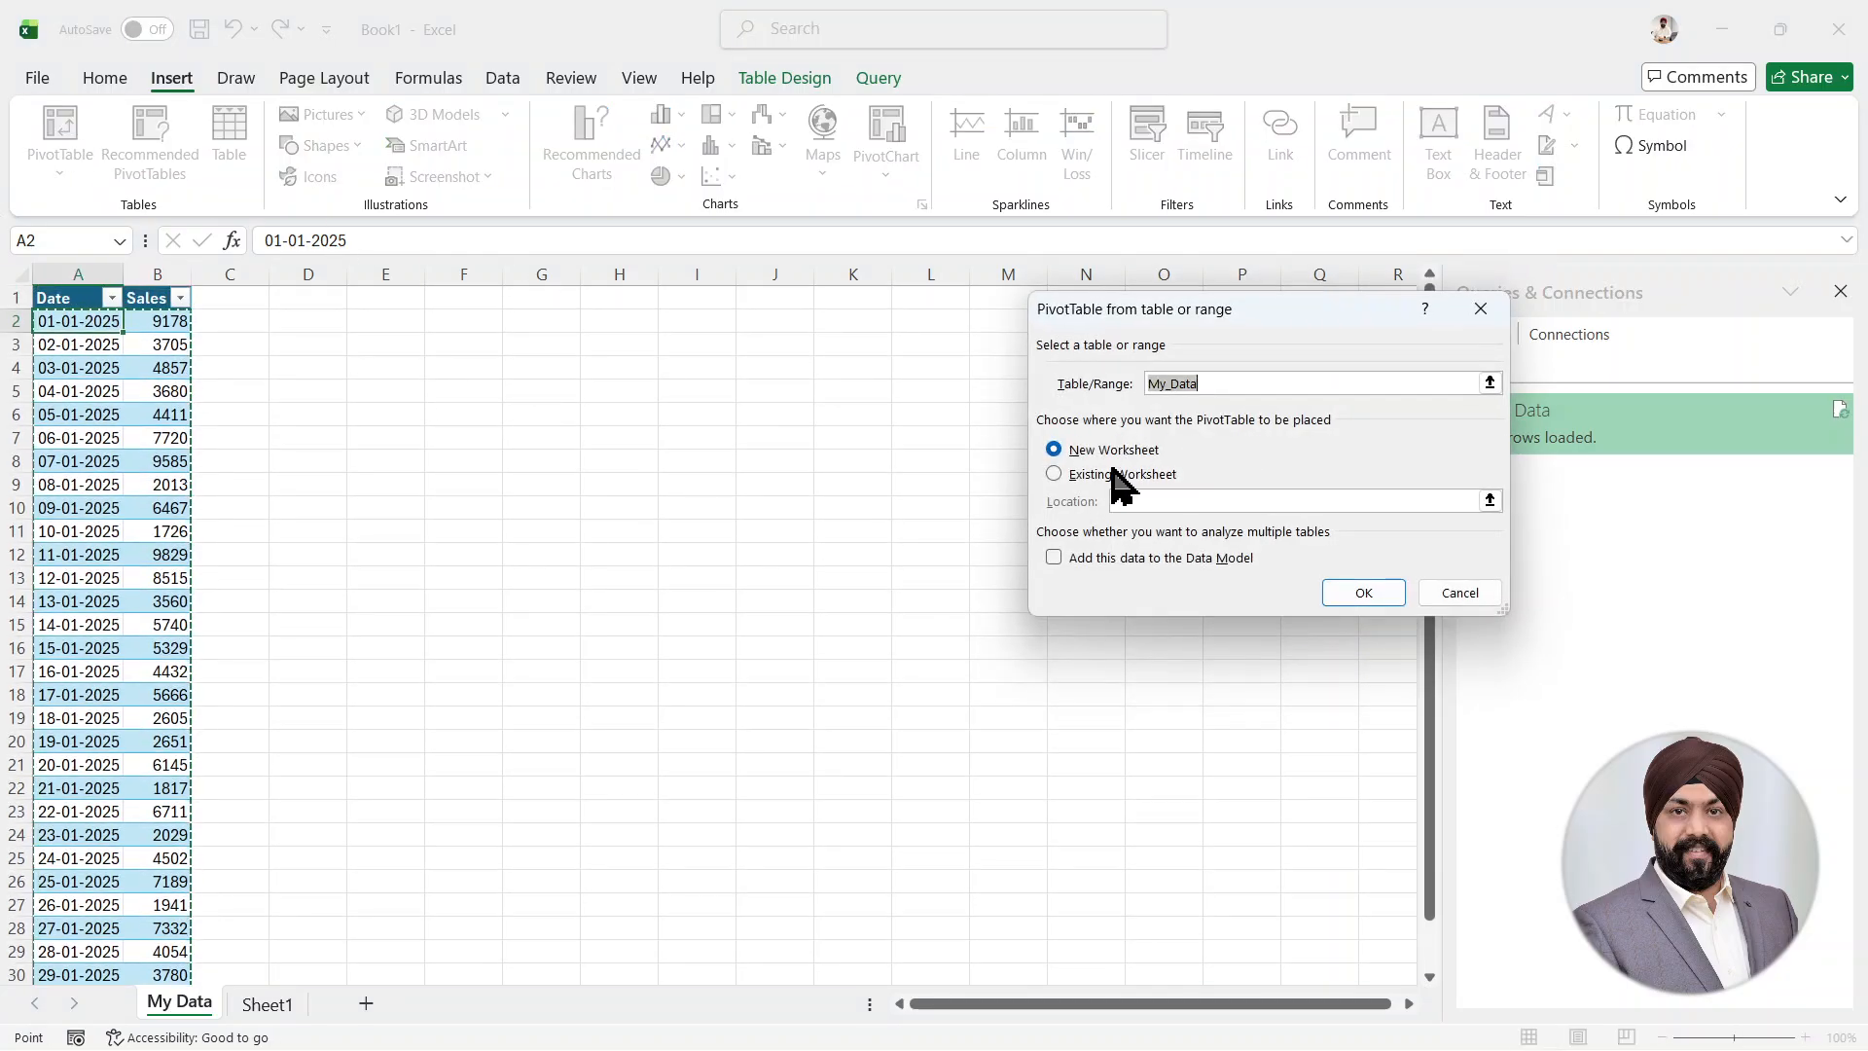
pyautogui.click(1119, 477)
pyautogui.click(369, 327)
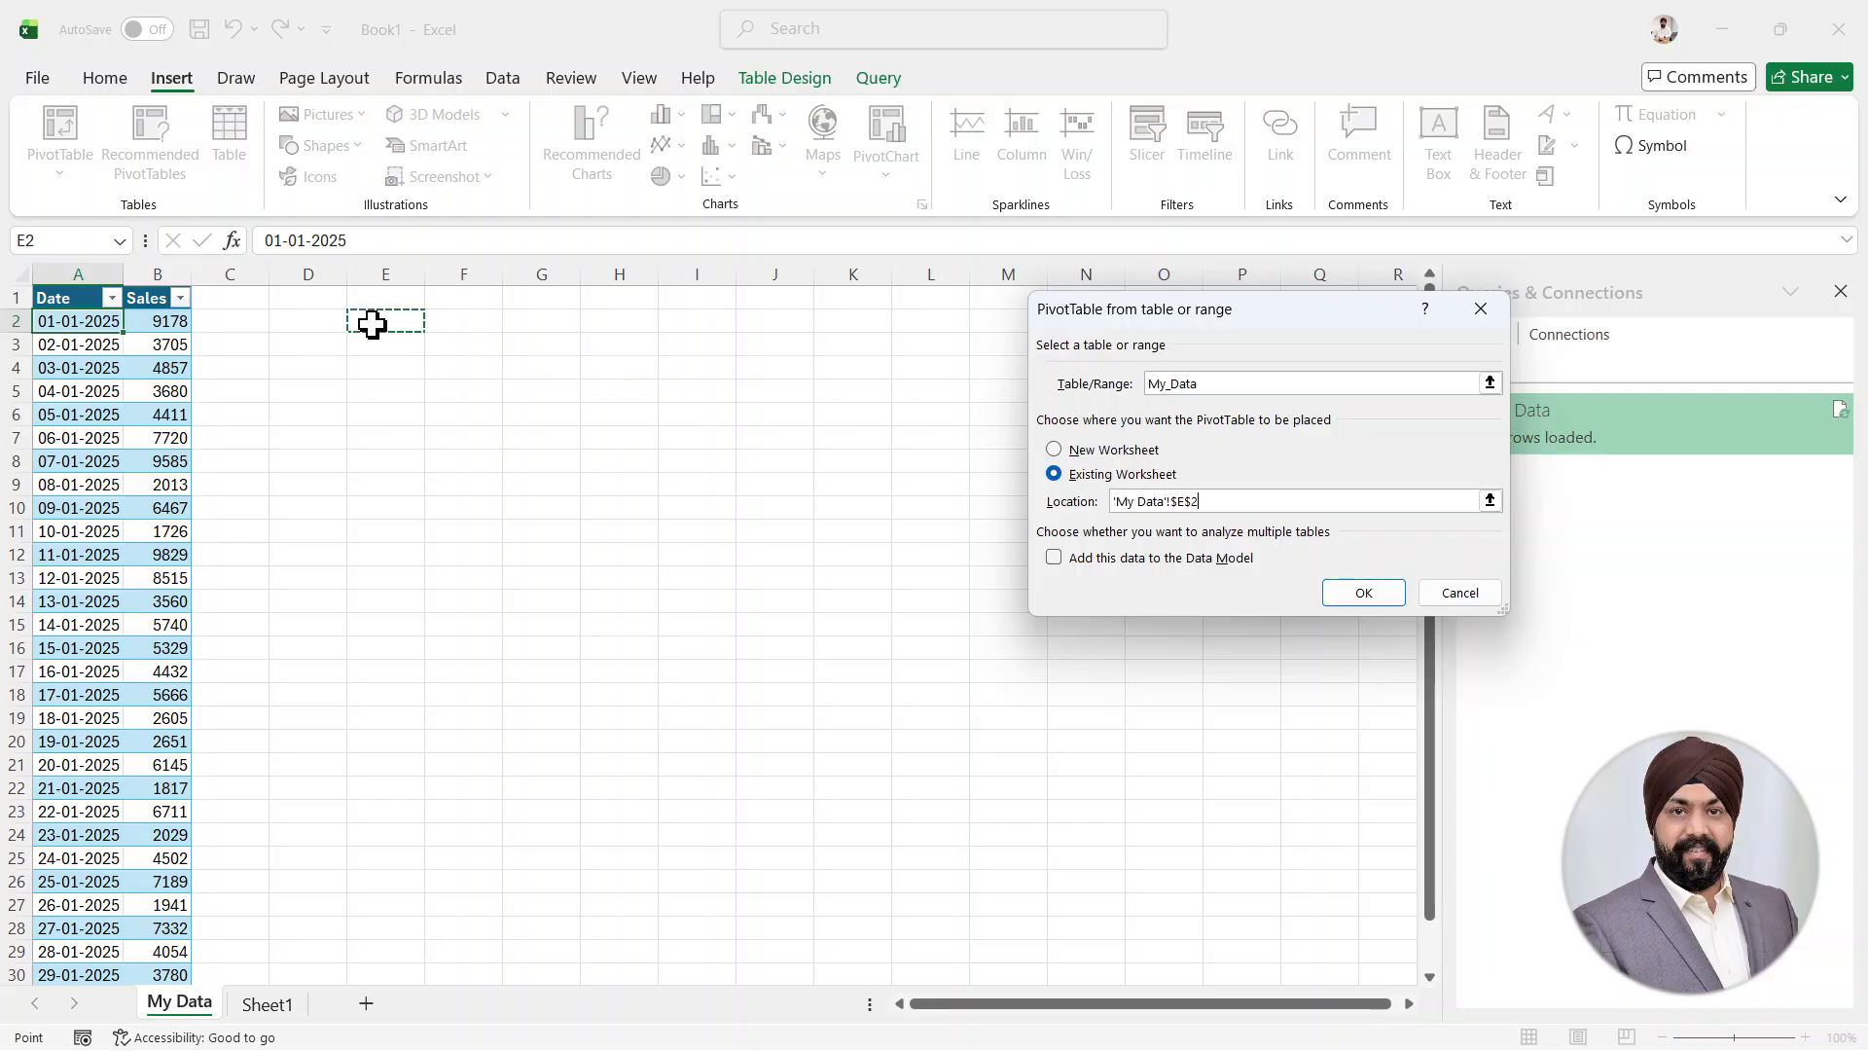
pyautogui.click(1361, 592)
# - Summarize Sales as values by Date rows in the PivotTable, and group the dates by Months
pyautogui.moveTo(1460, 458); pyautogui.dragTo(1712, 914)
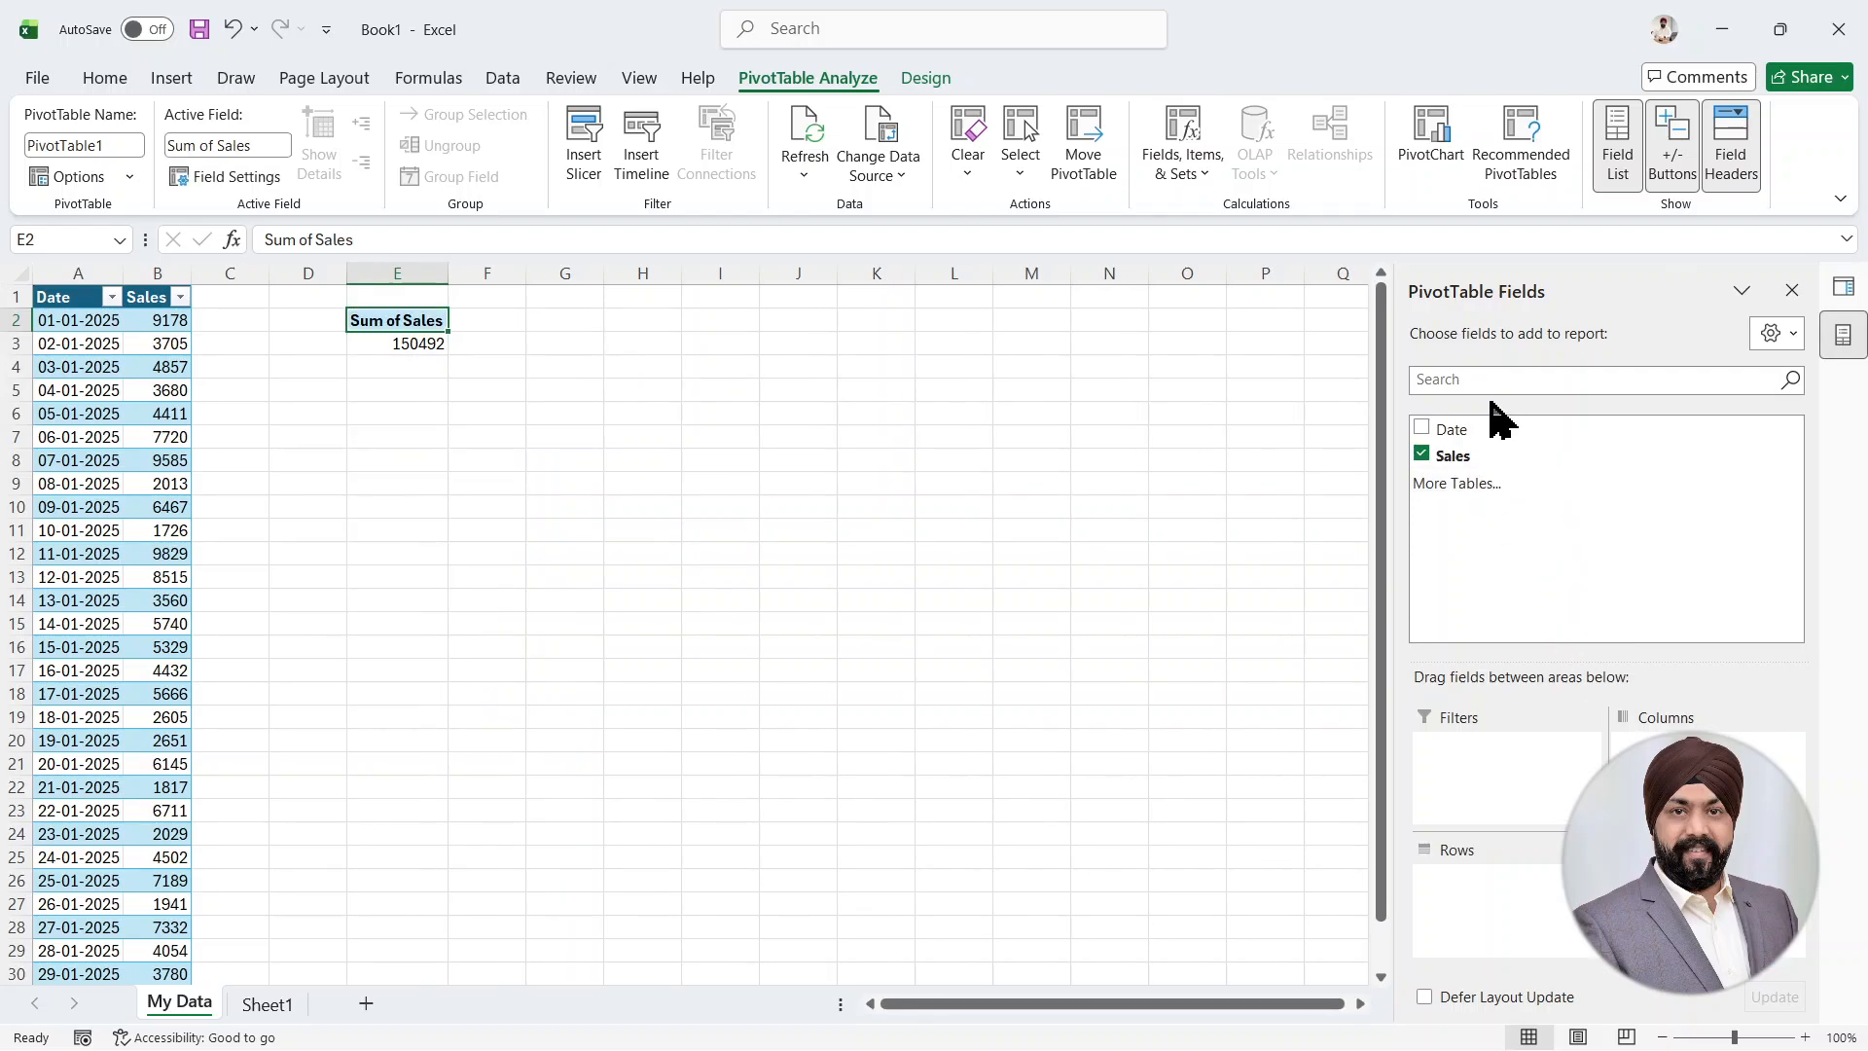
pyautogui.moveTo(1447, 429); pyautogui.dragTo(1482, 893)
pyautogui.click(411, 370)
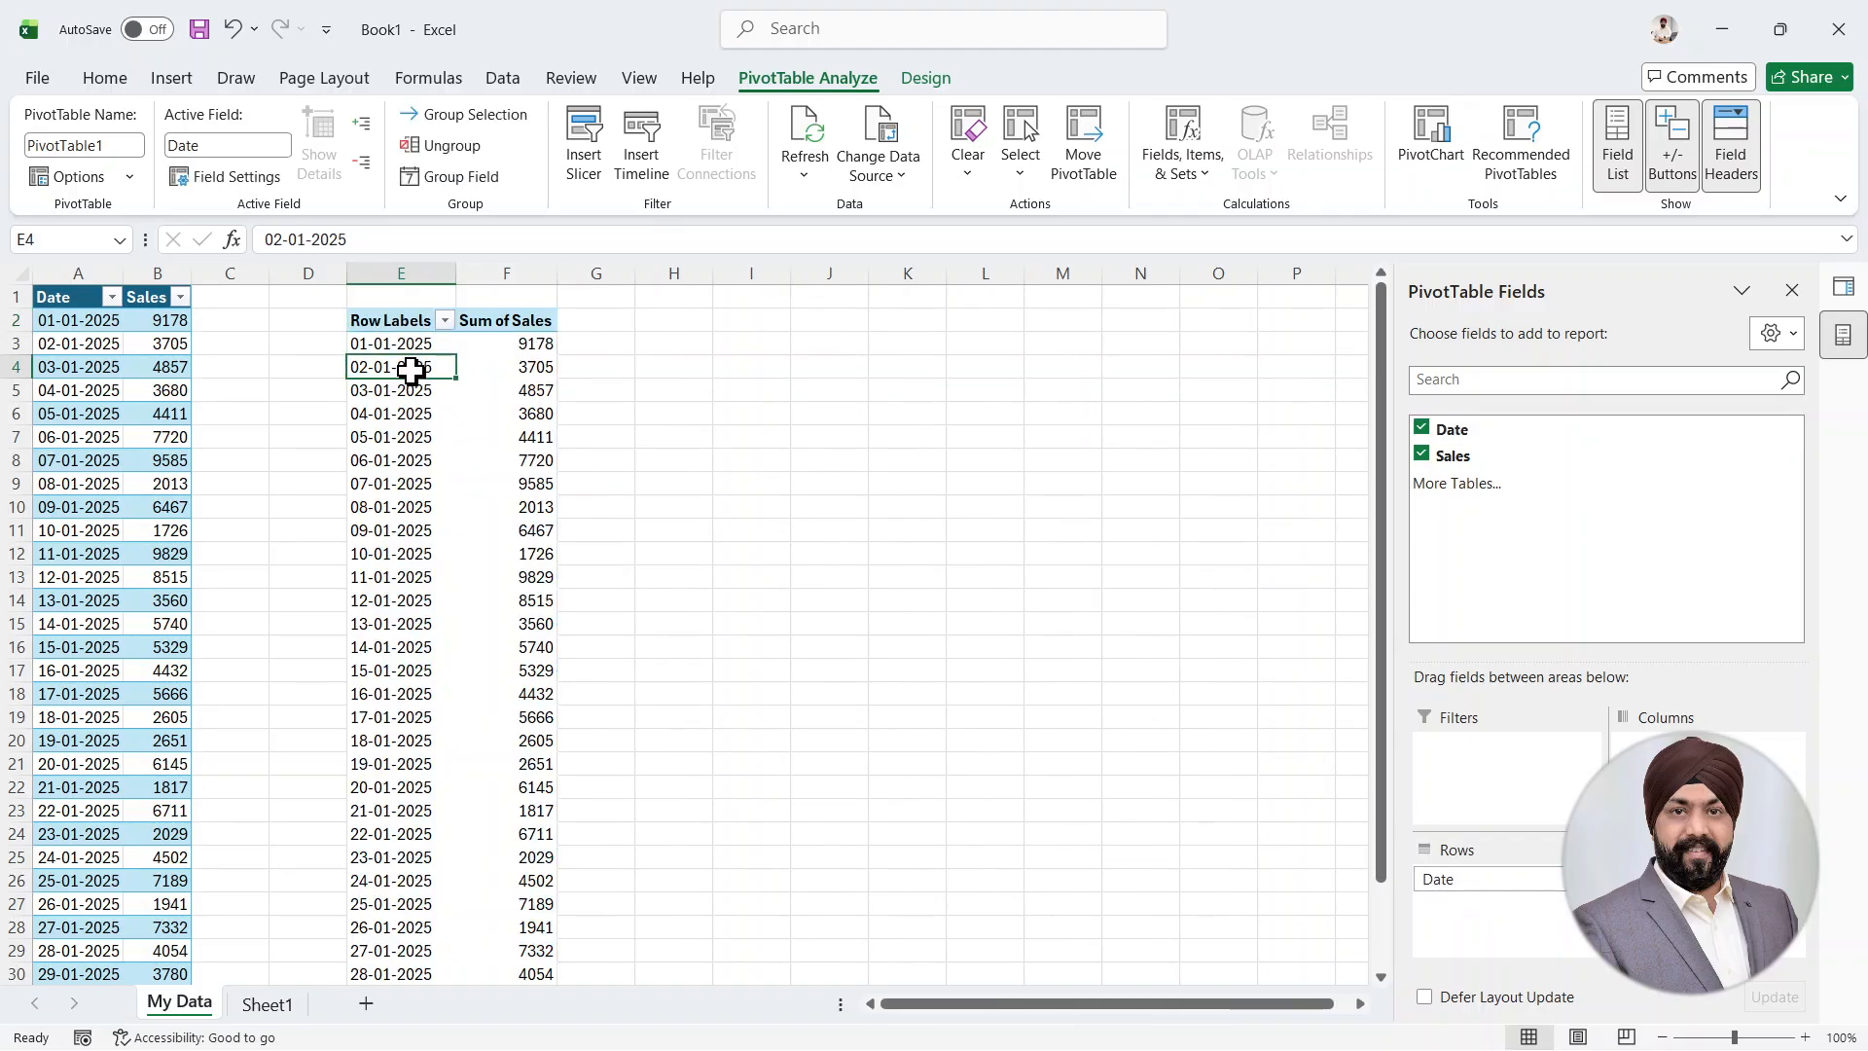
pyautogui.rightClick(412, 371)
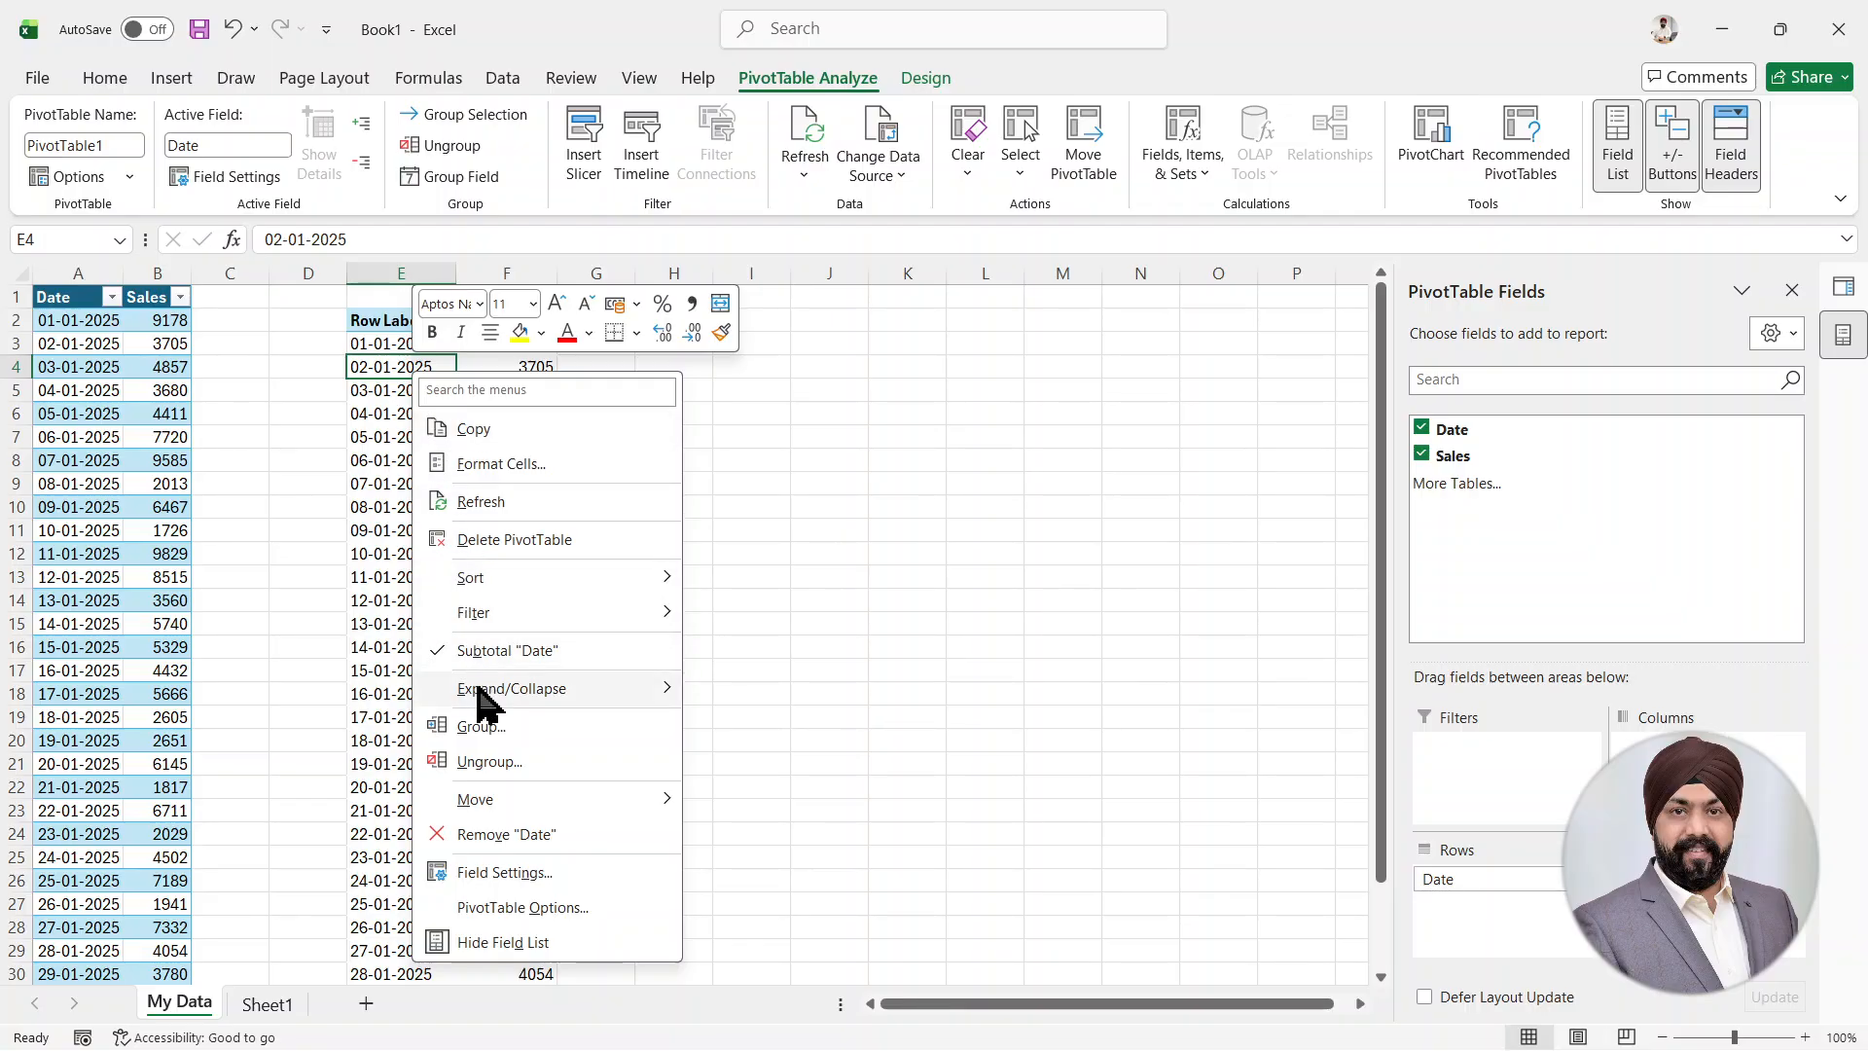
pyautogui.click(491, 728)
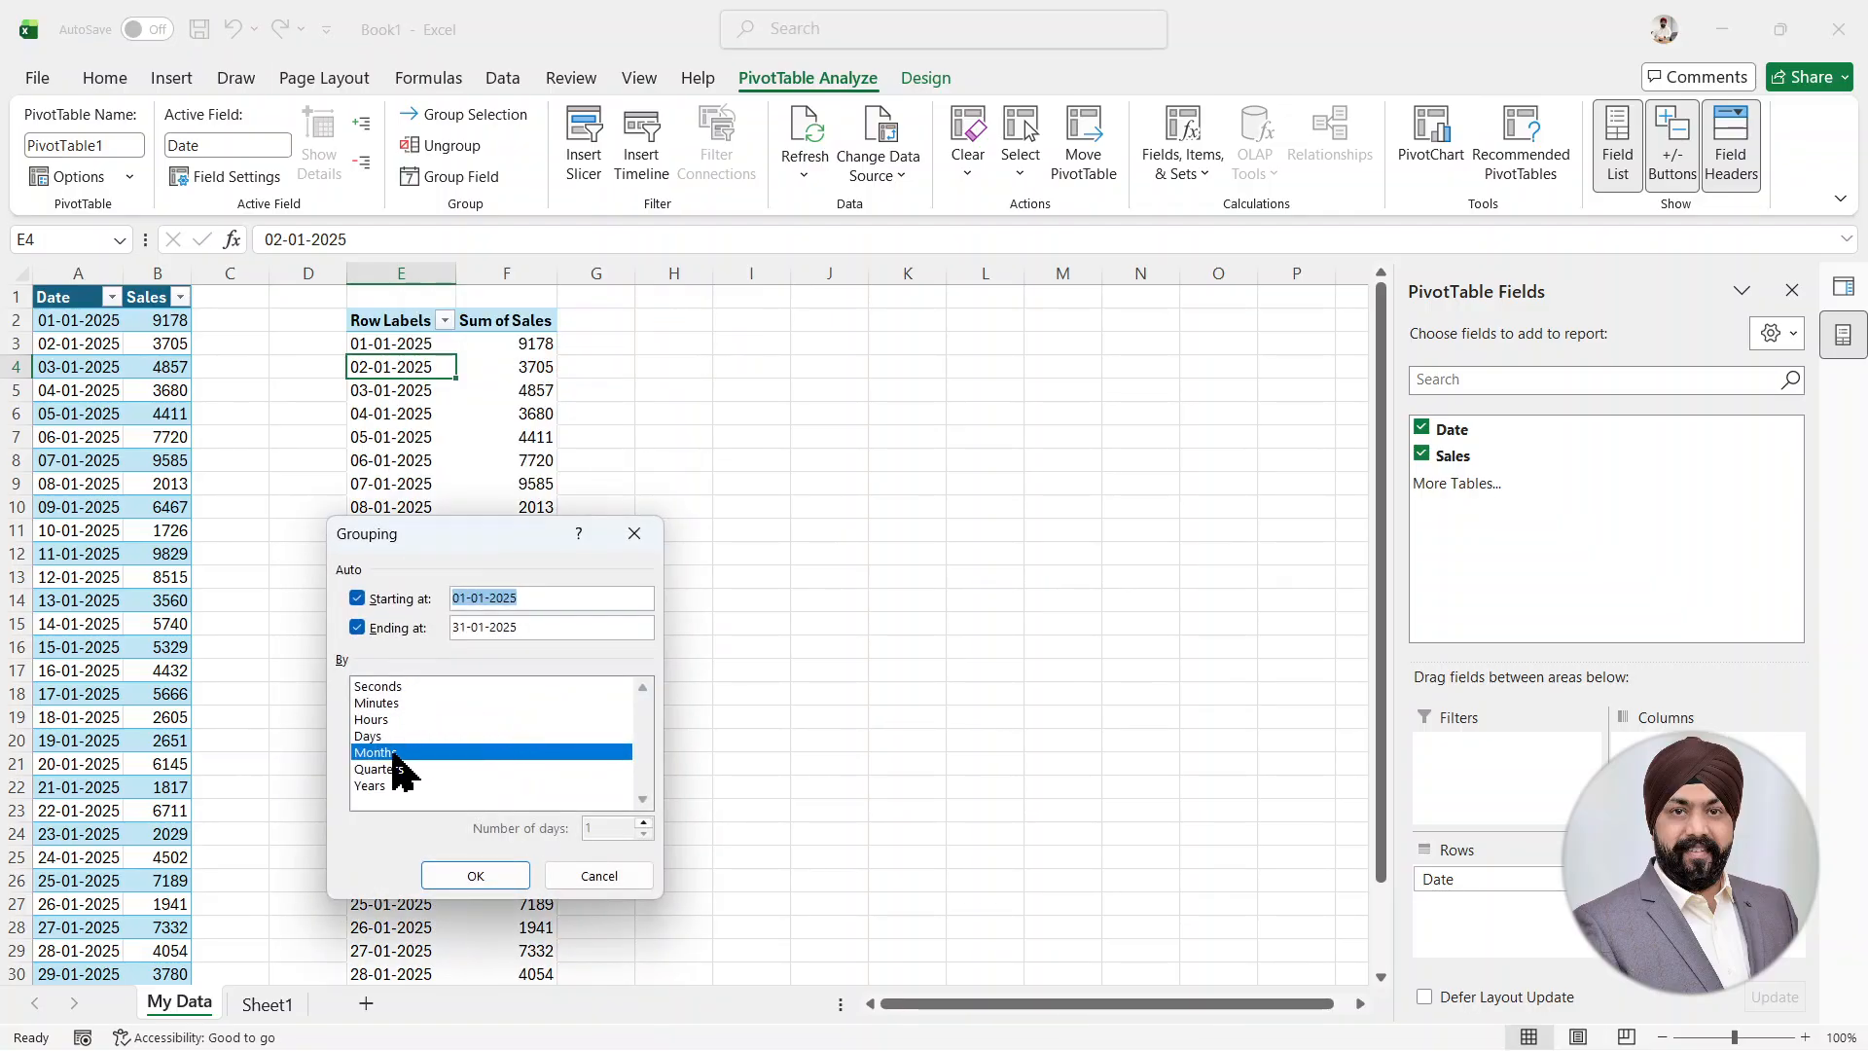
pyautogui.click(492, 874)
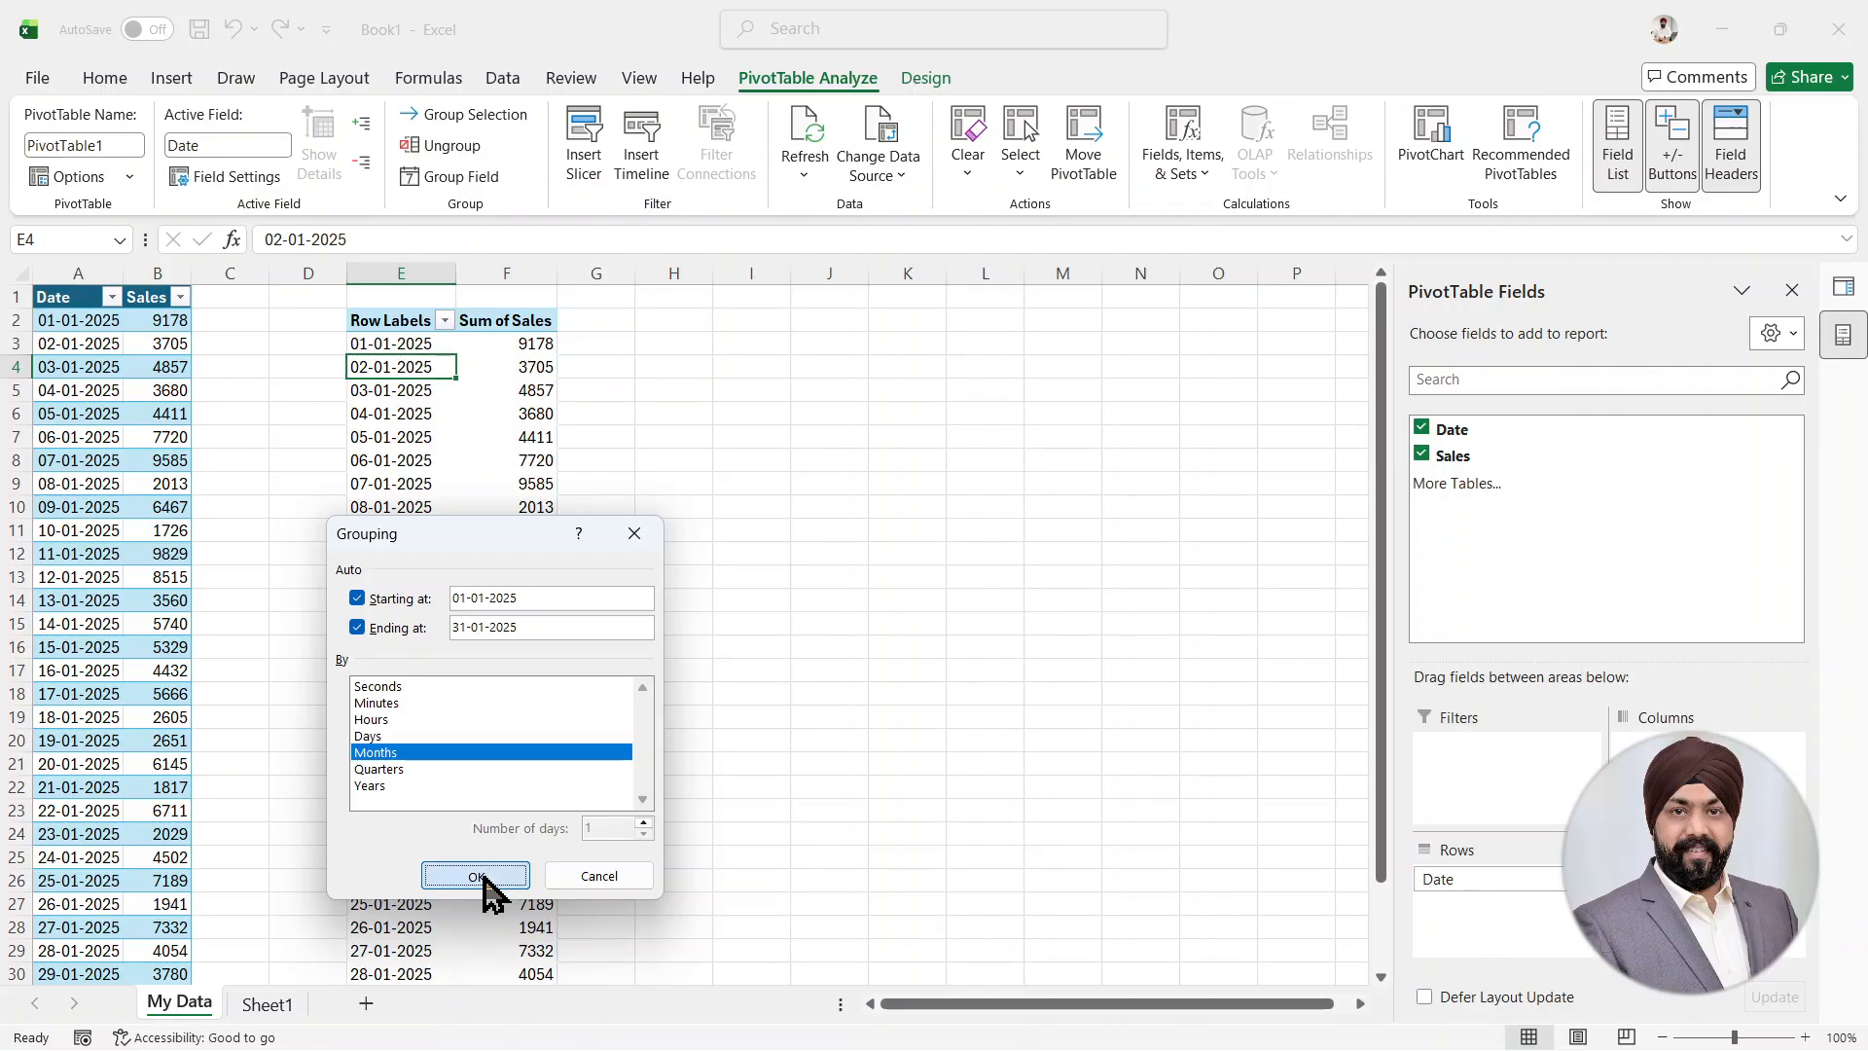
# - Select the January sales value in the PivotTable and close the PivotTable Fields and Queries & Connections panes
pyautogui.click(530, 344)
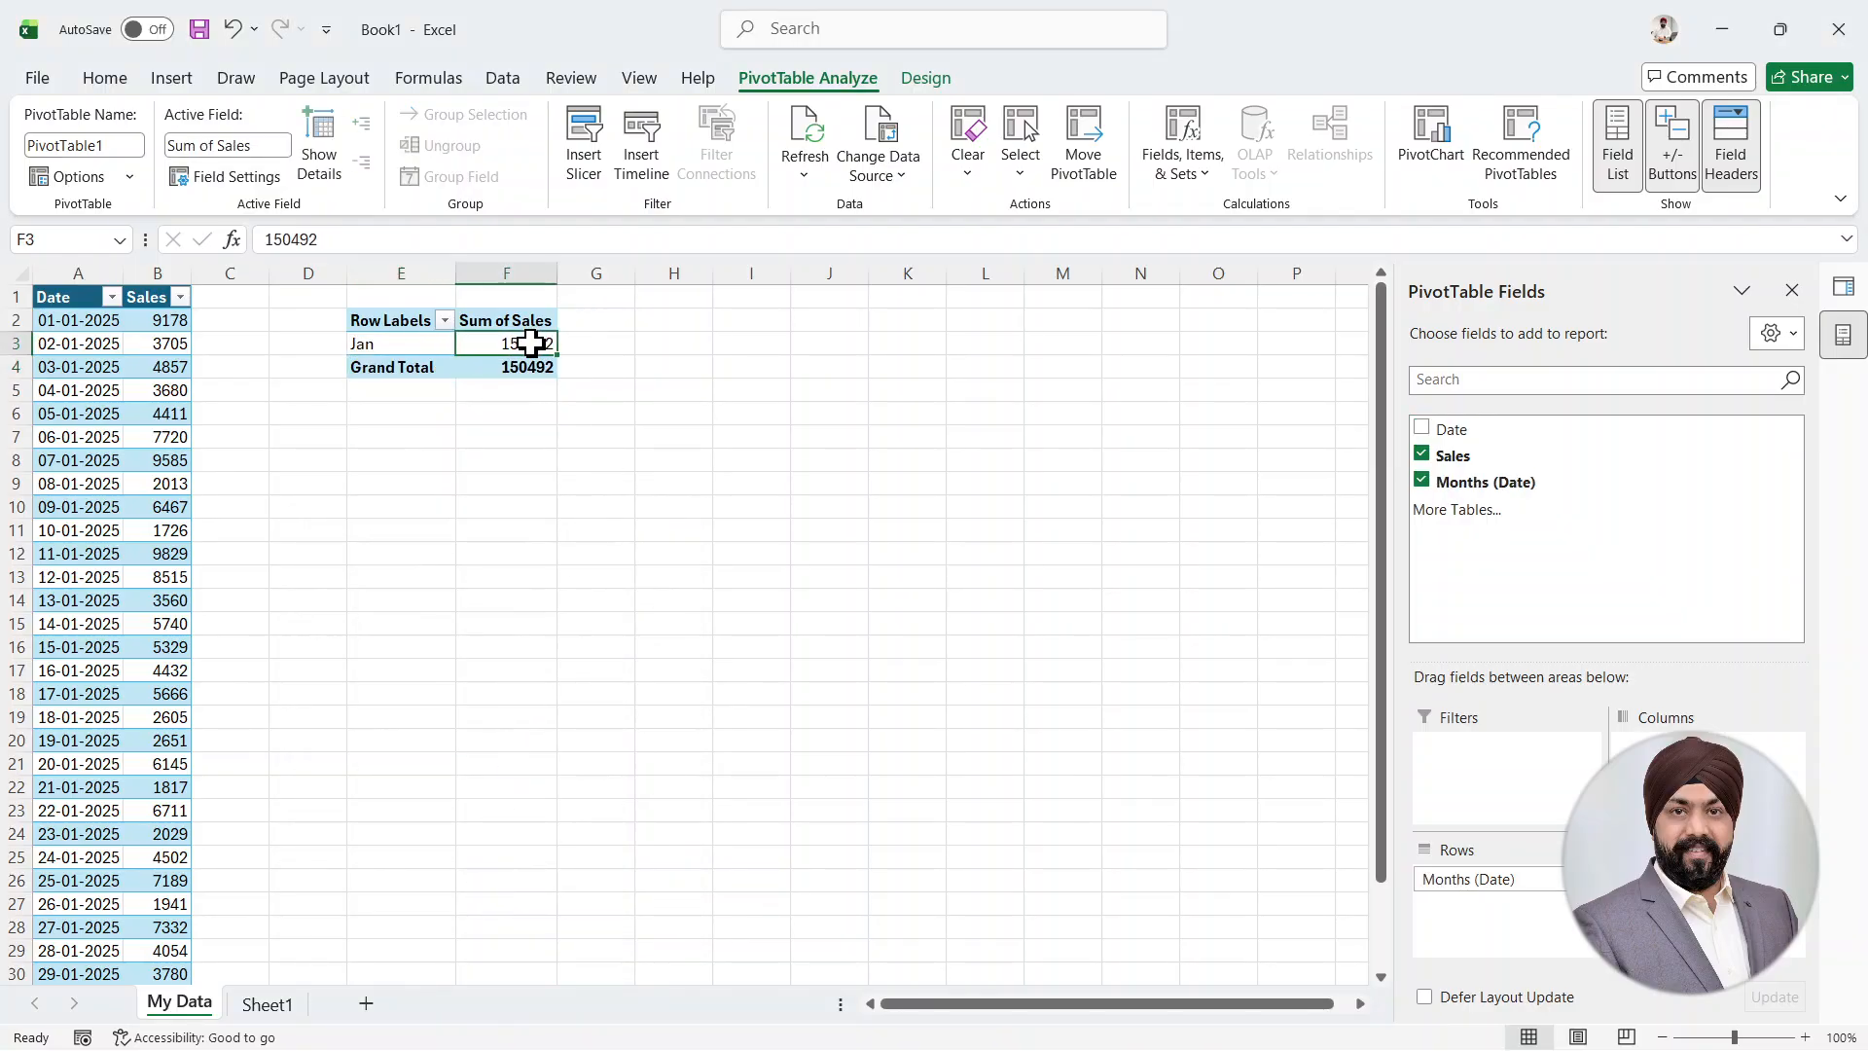
pyautogui.click(1843, 287)
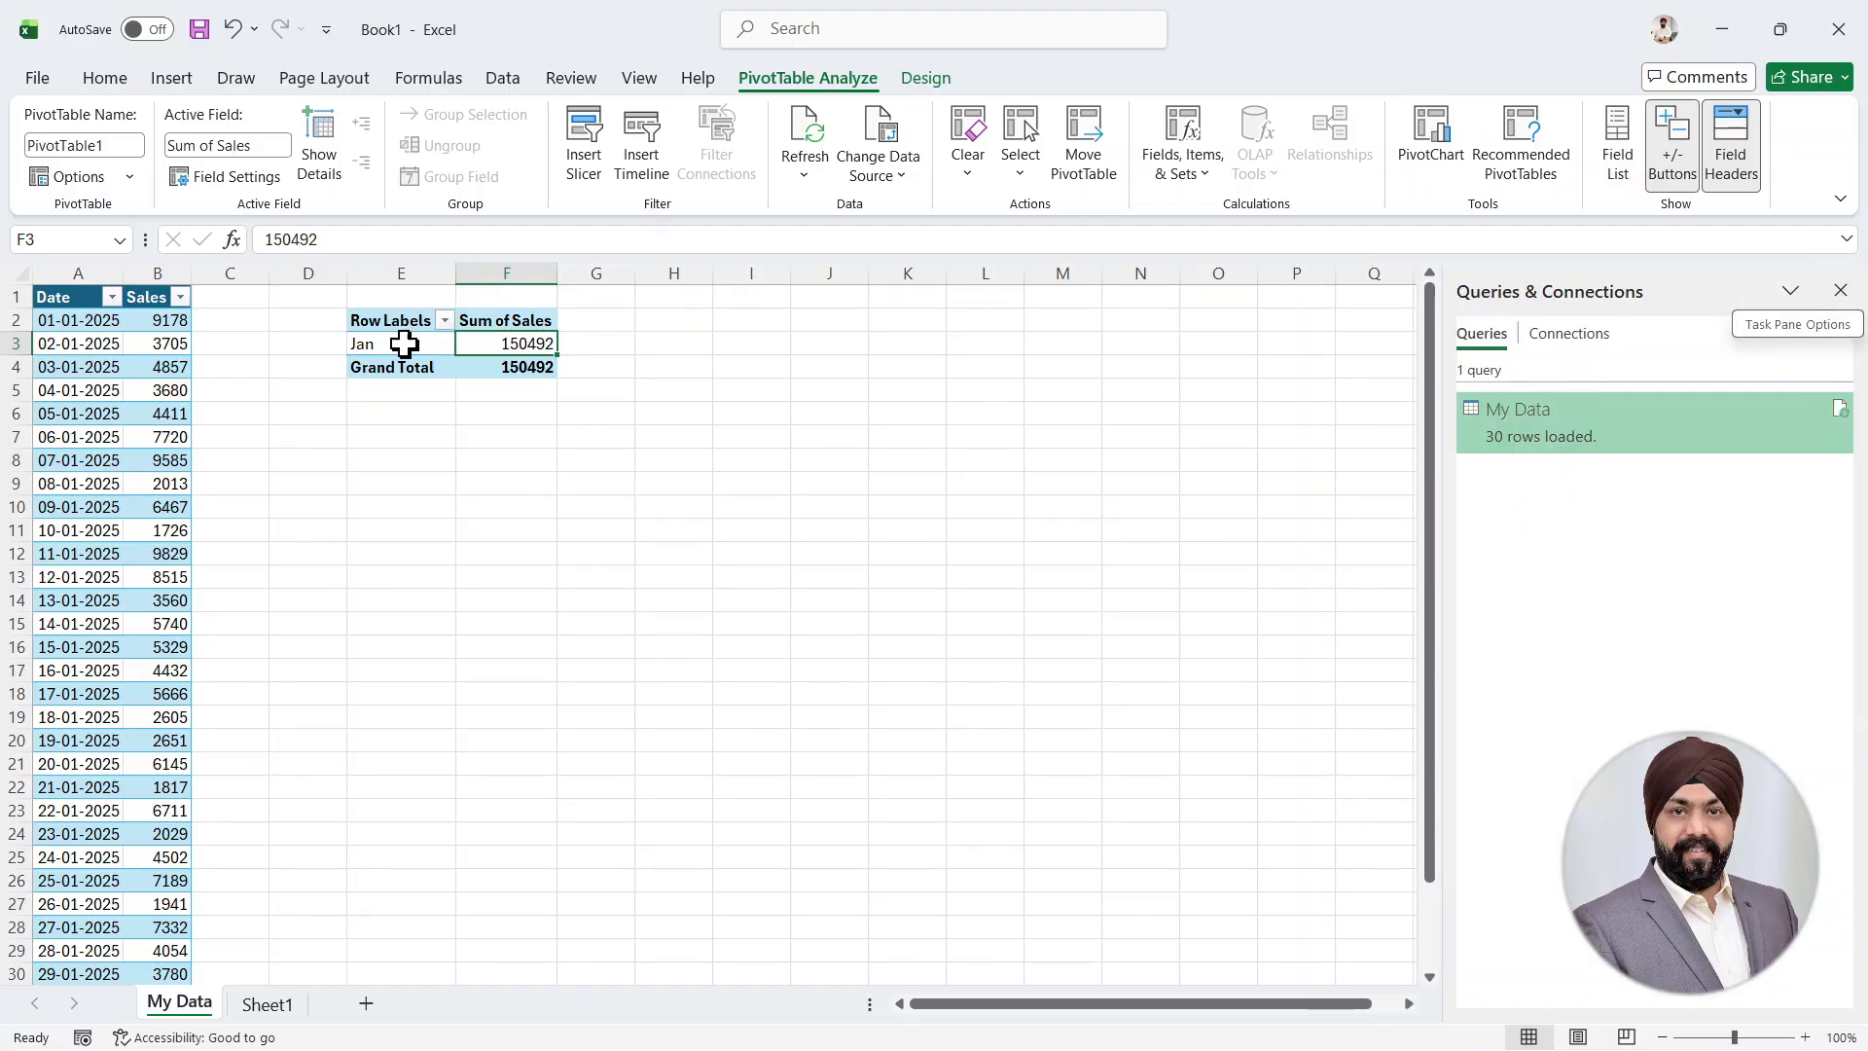
pyautogui.click(1841, 290)
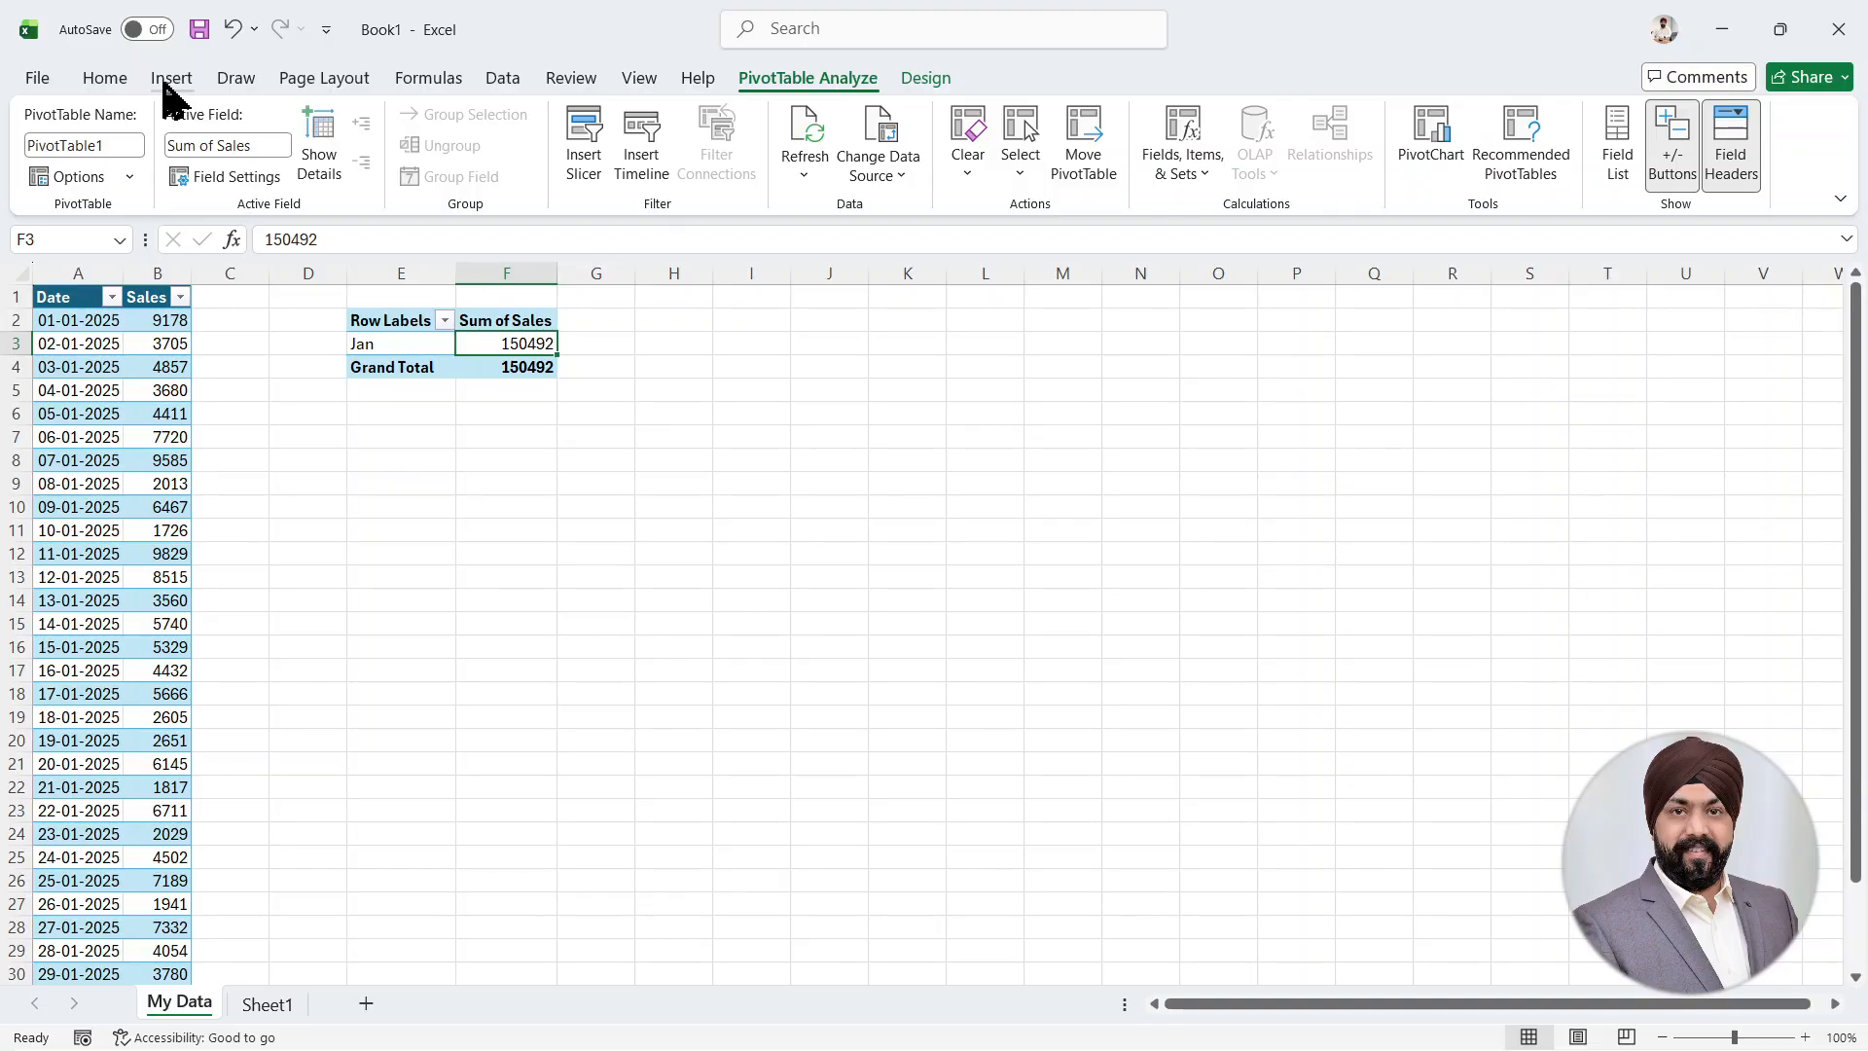
# - Insert a 2-D clustered column chart from the PivotTable, place it below the table and enlarge it to about G7:Q23
pyautogui.click(170, 77)
pyautogui.click(670, 116)
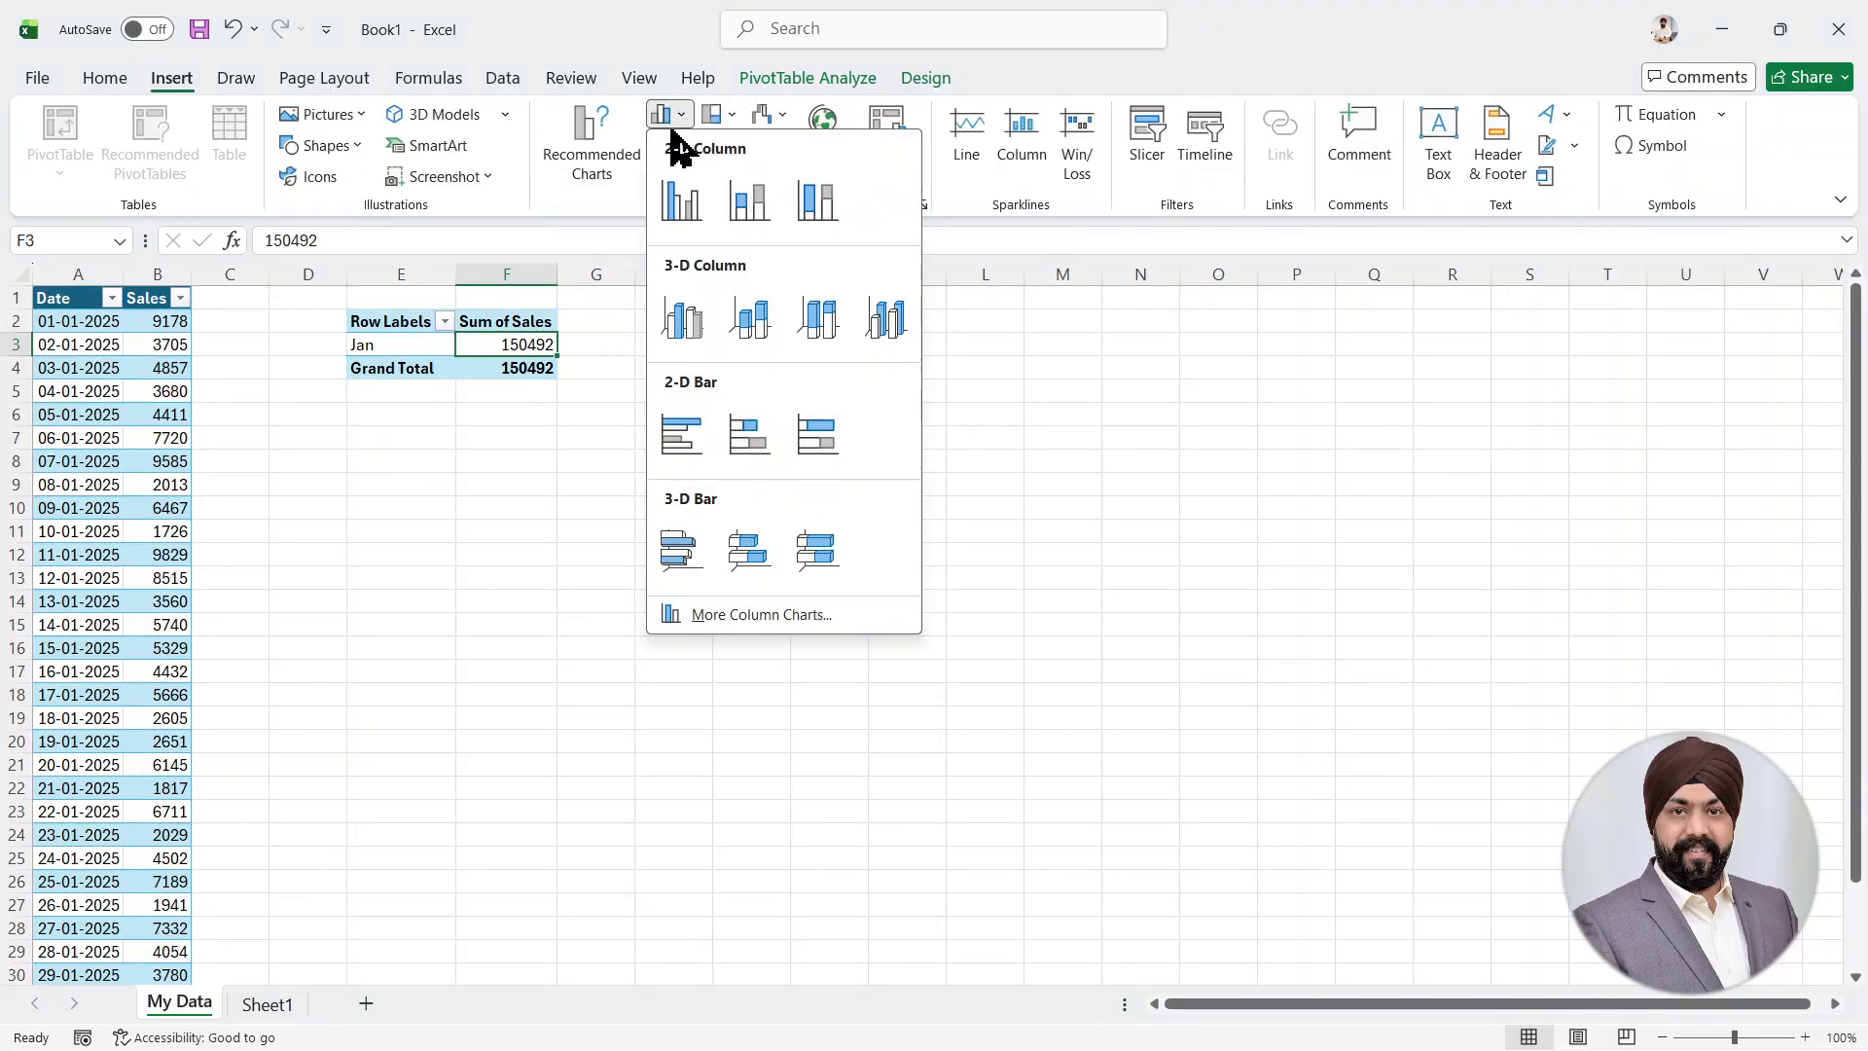
pyautogui.click(681, 201)
pyautogui.moveTo(831, 474); pyautogui.dragTo(776, 454)
pyautogui.moveTo(1164, 793); pyautogui.dragTo(1411, 813)
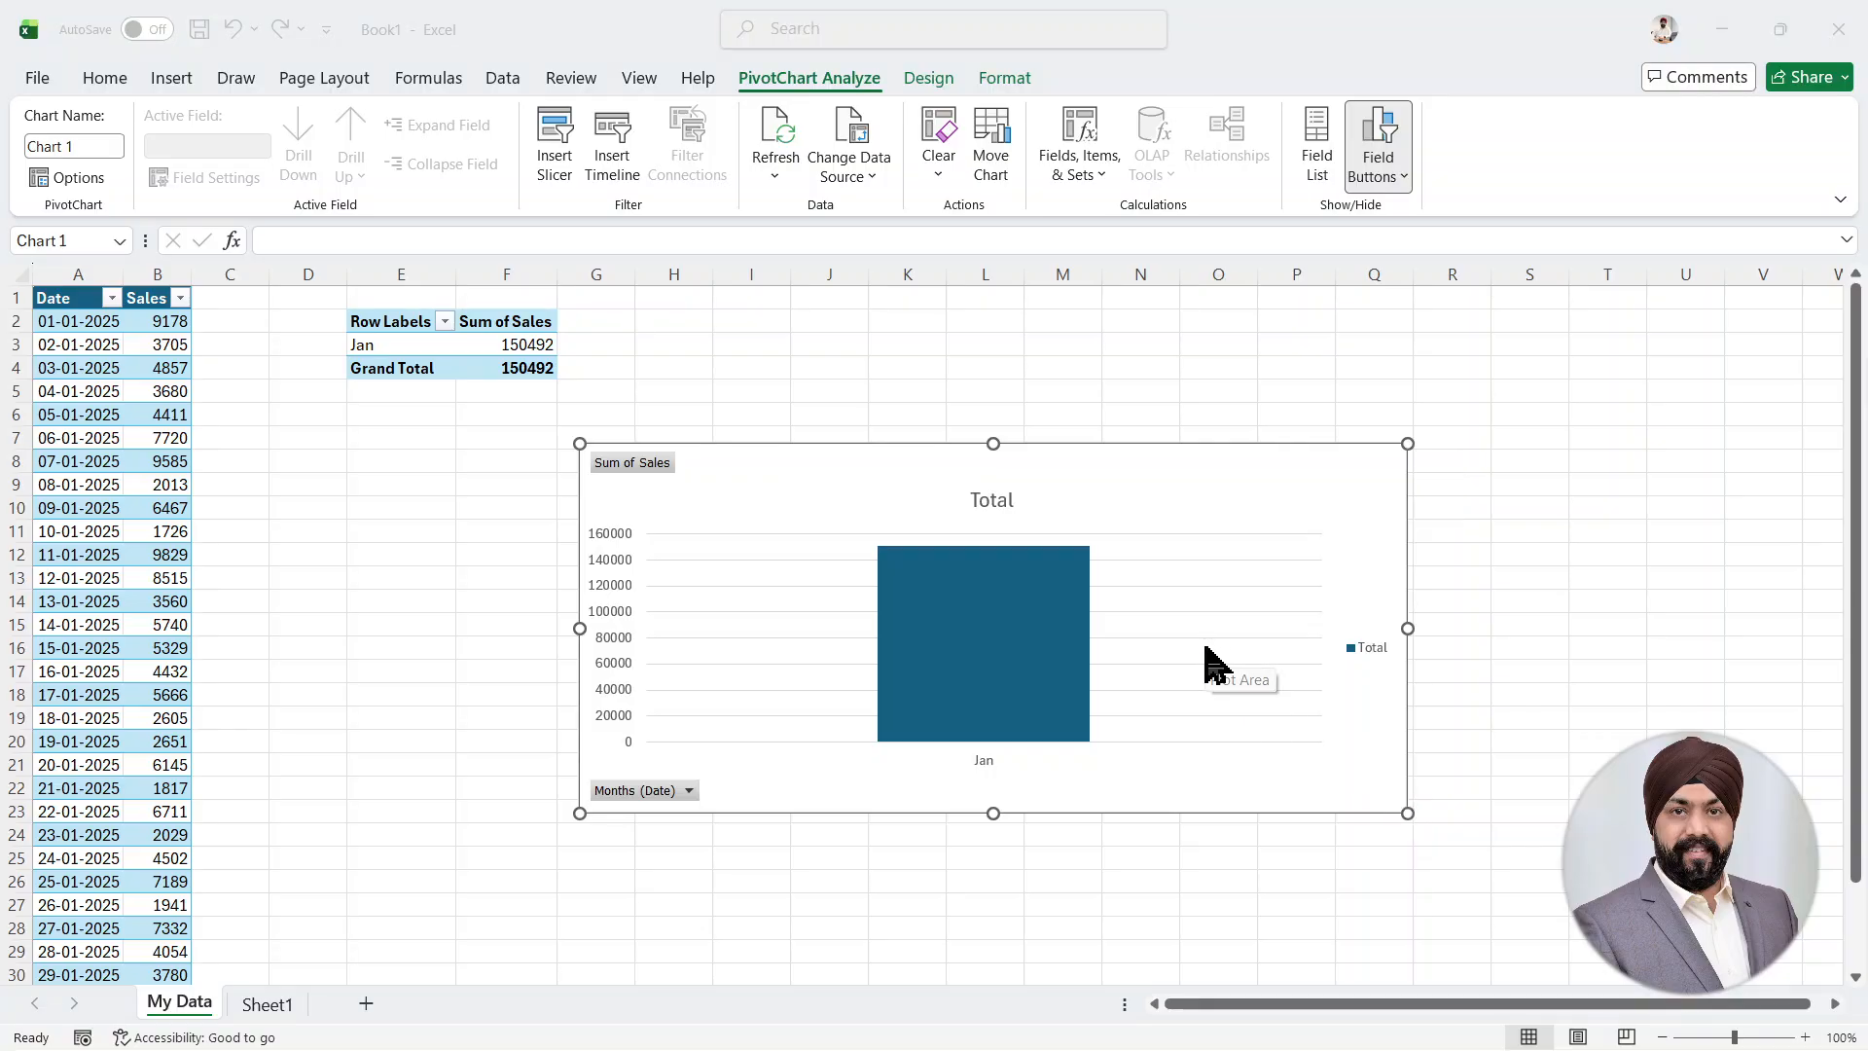
# - In File Explorer, copy the workbooks 02 Feb 25 through 12 Dec 25 from the Sales Data 2025 folder into the My Data folder
pyautogui.hotkey('alt', 'Tab')
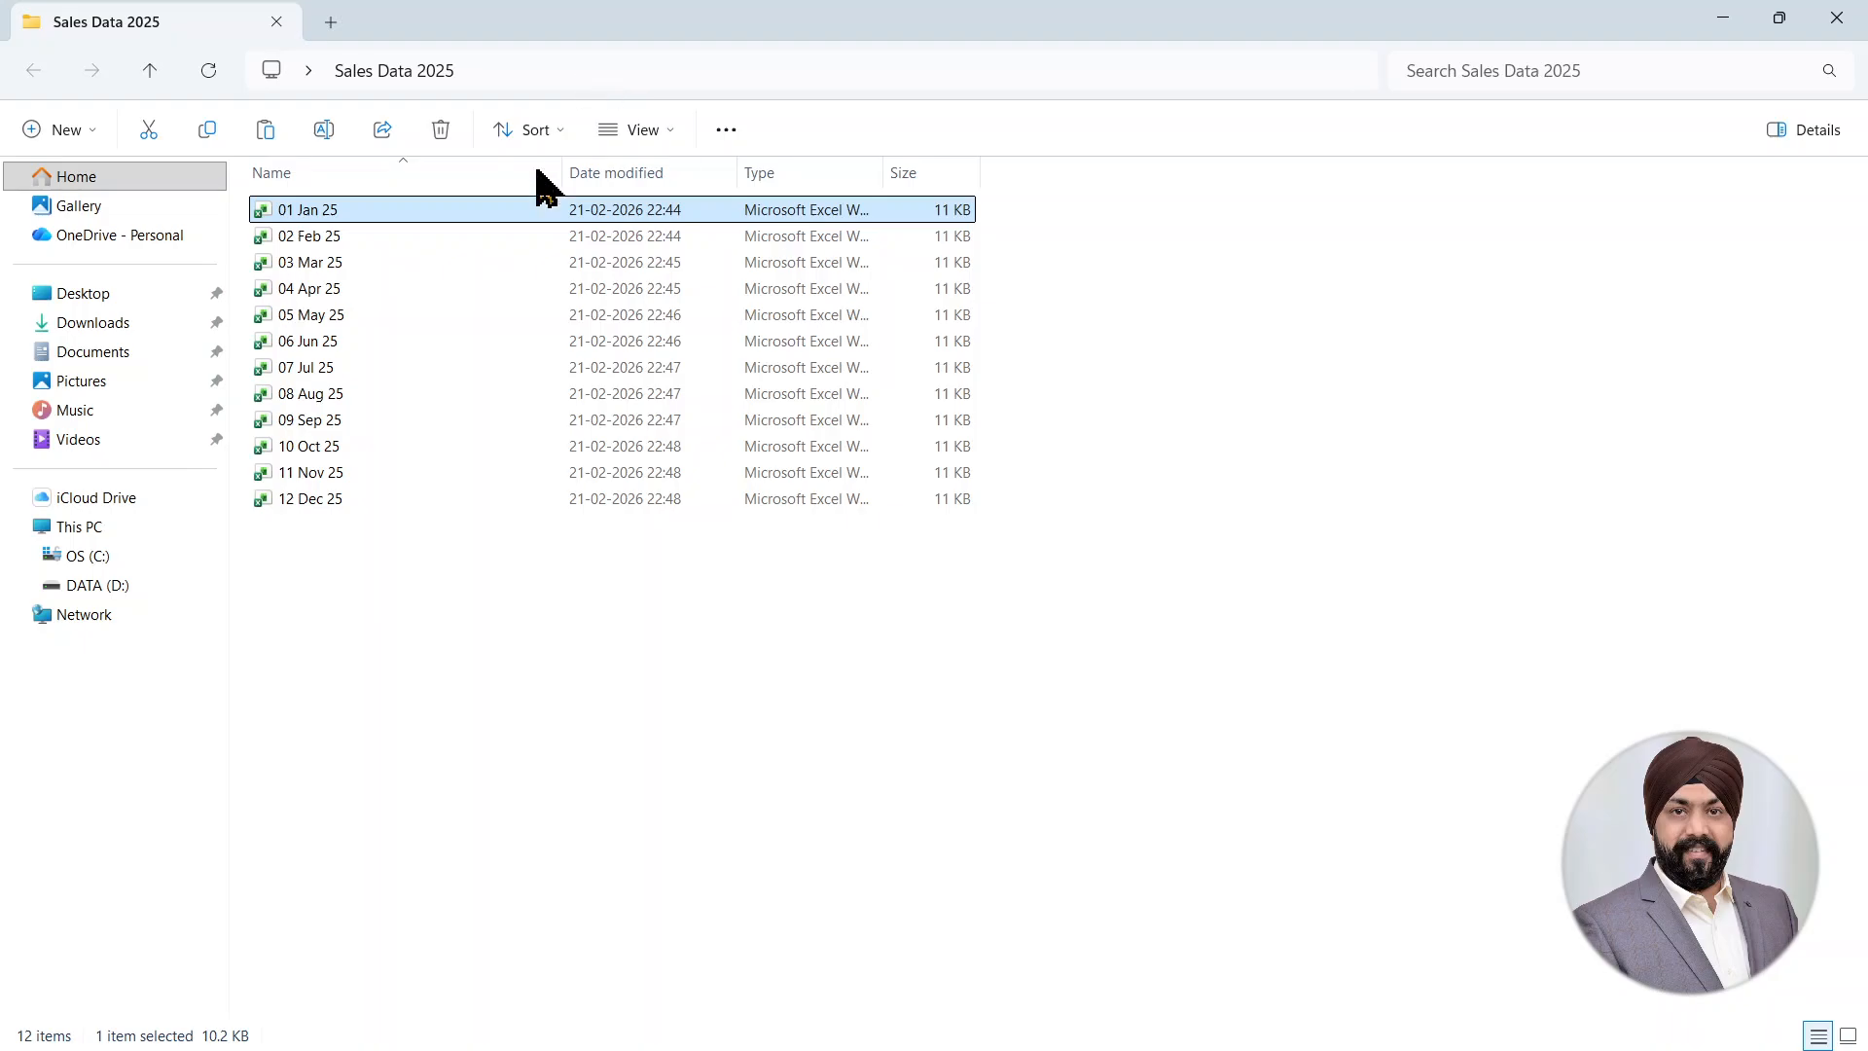
pyautogui.click(343, 237)
pyautogui.keyDown('shift'); pyautogui.click(343, 505); pyautogui.keyUp('shift')
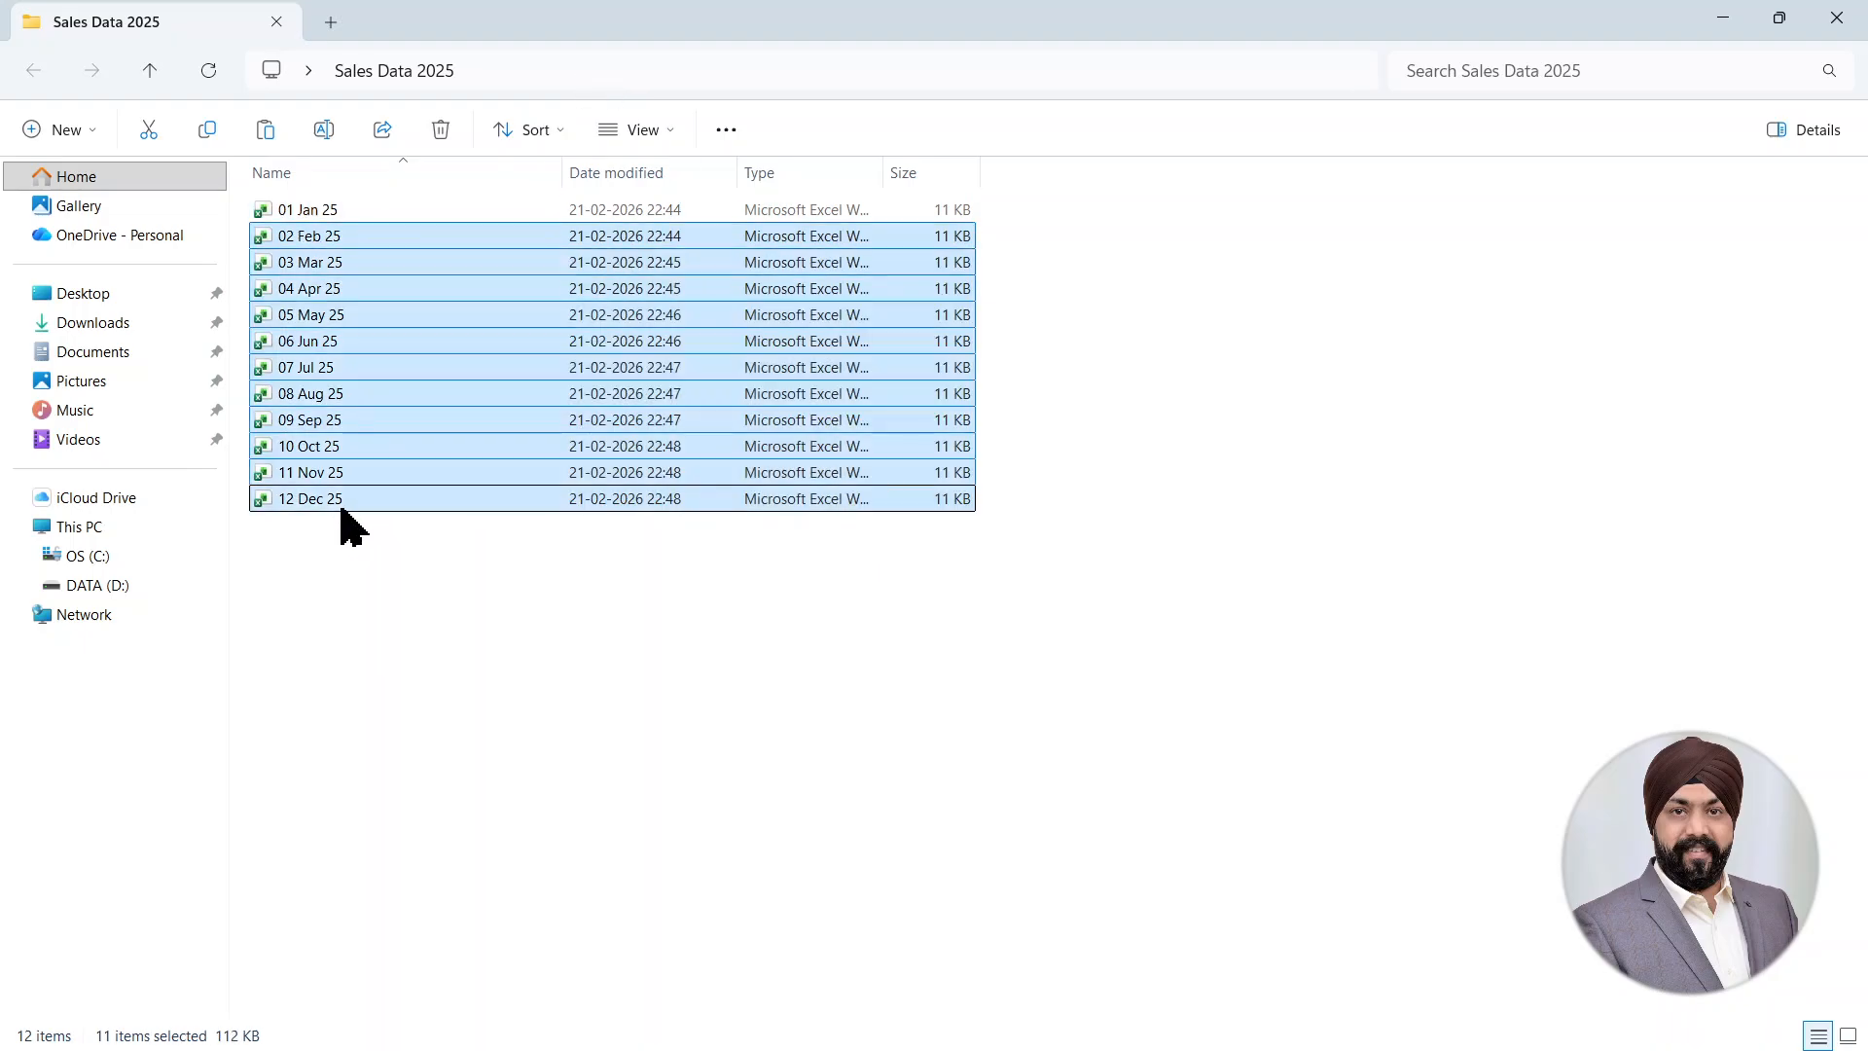
pyautogui.hotkey('alt', 'Tab')
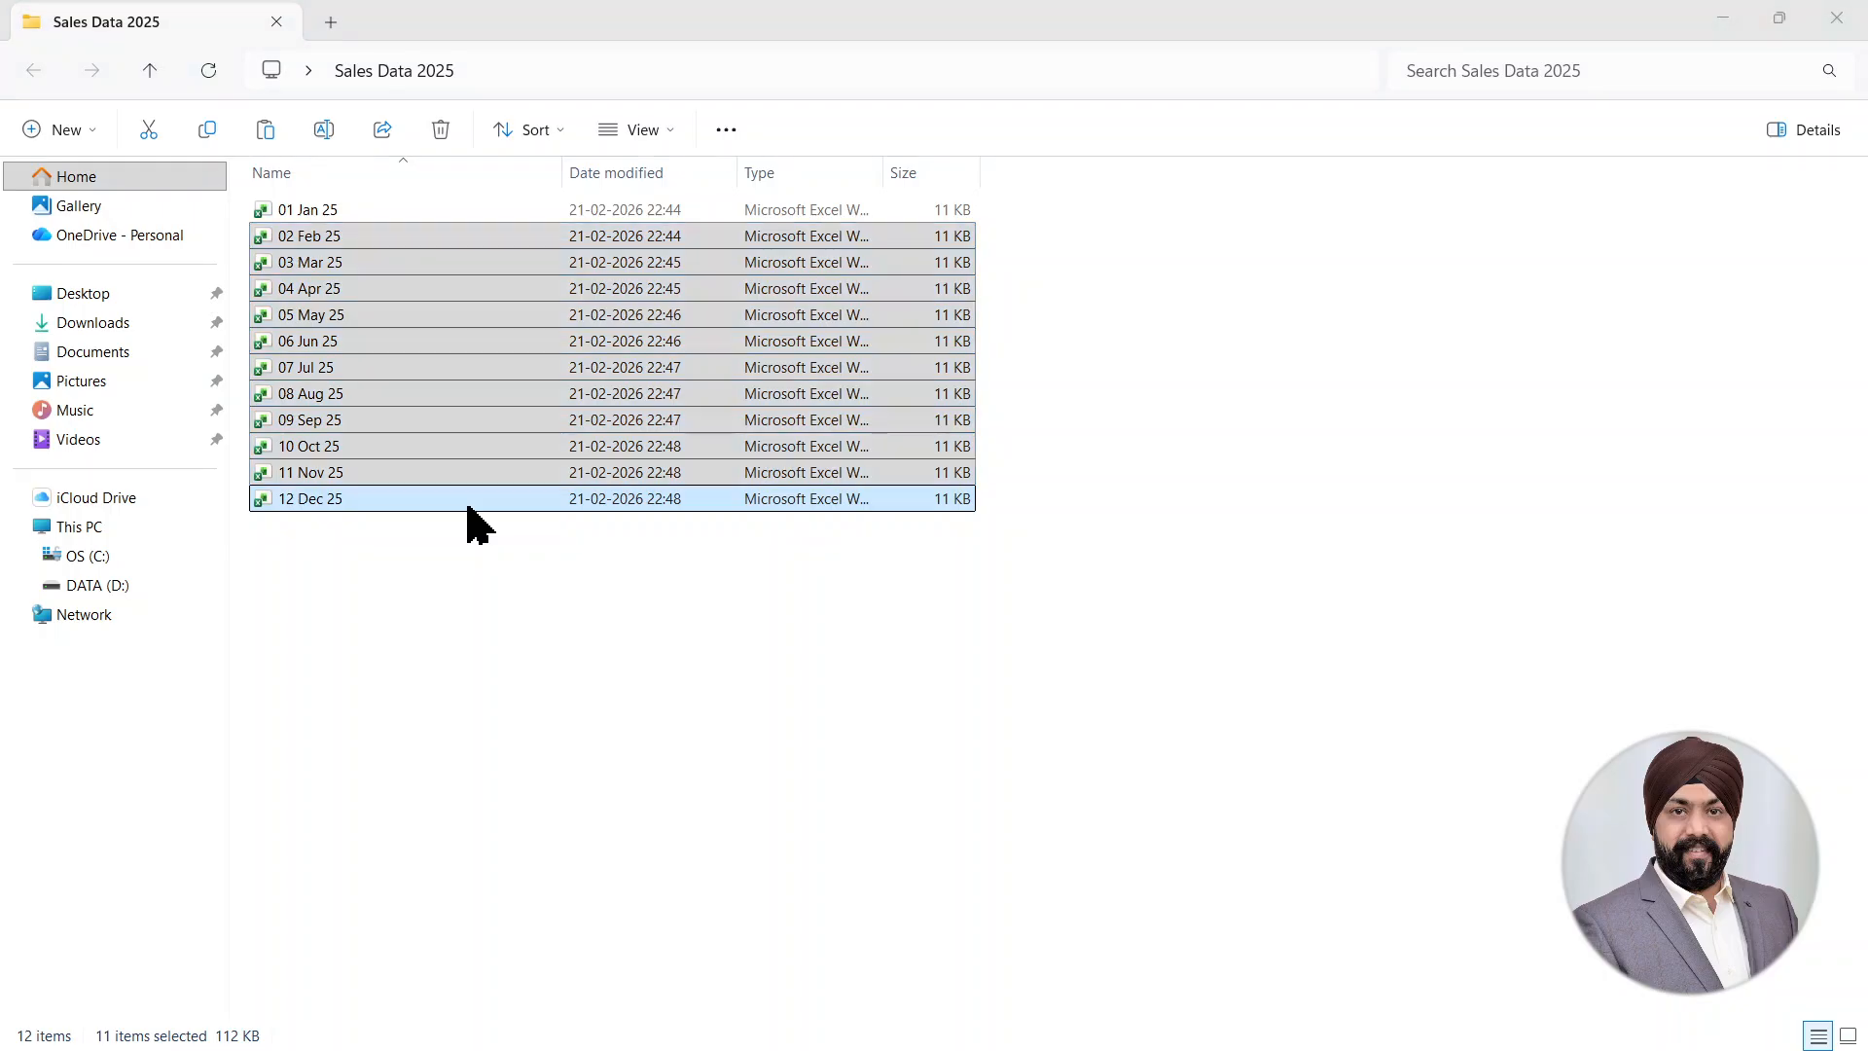
pyautogui.click(584, 347)
pyautogui.rightClick(577, 332)
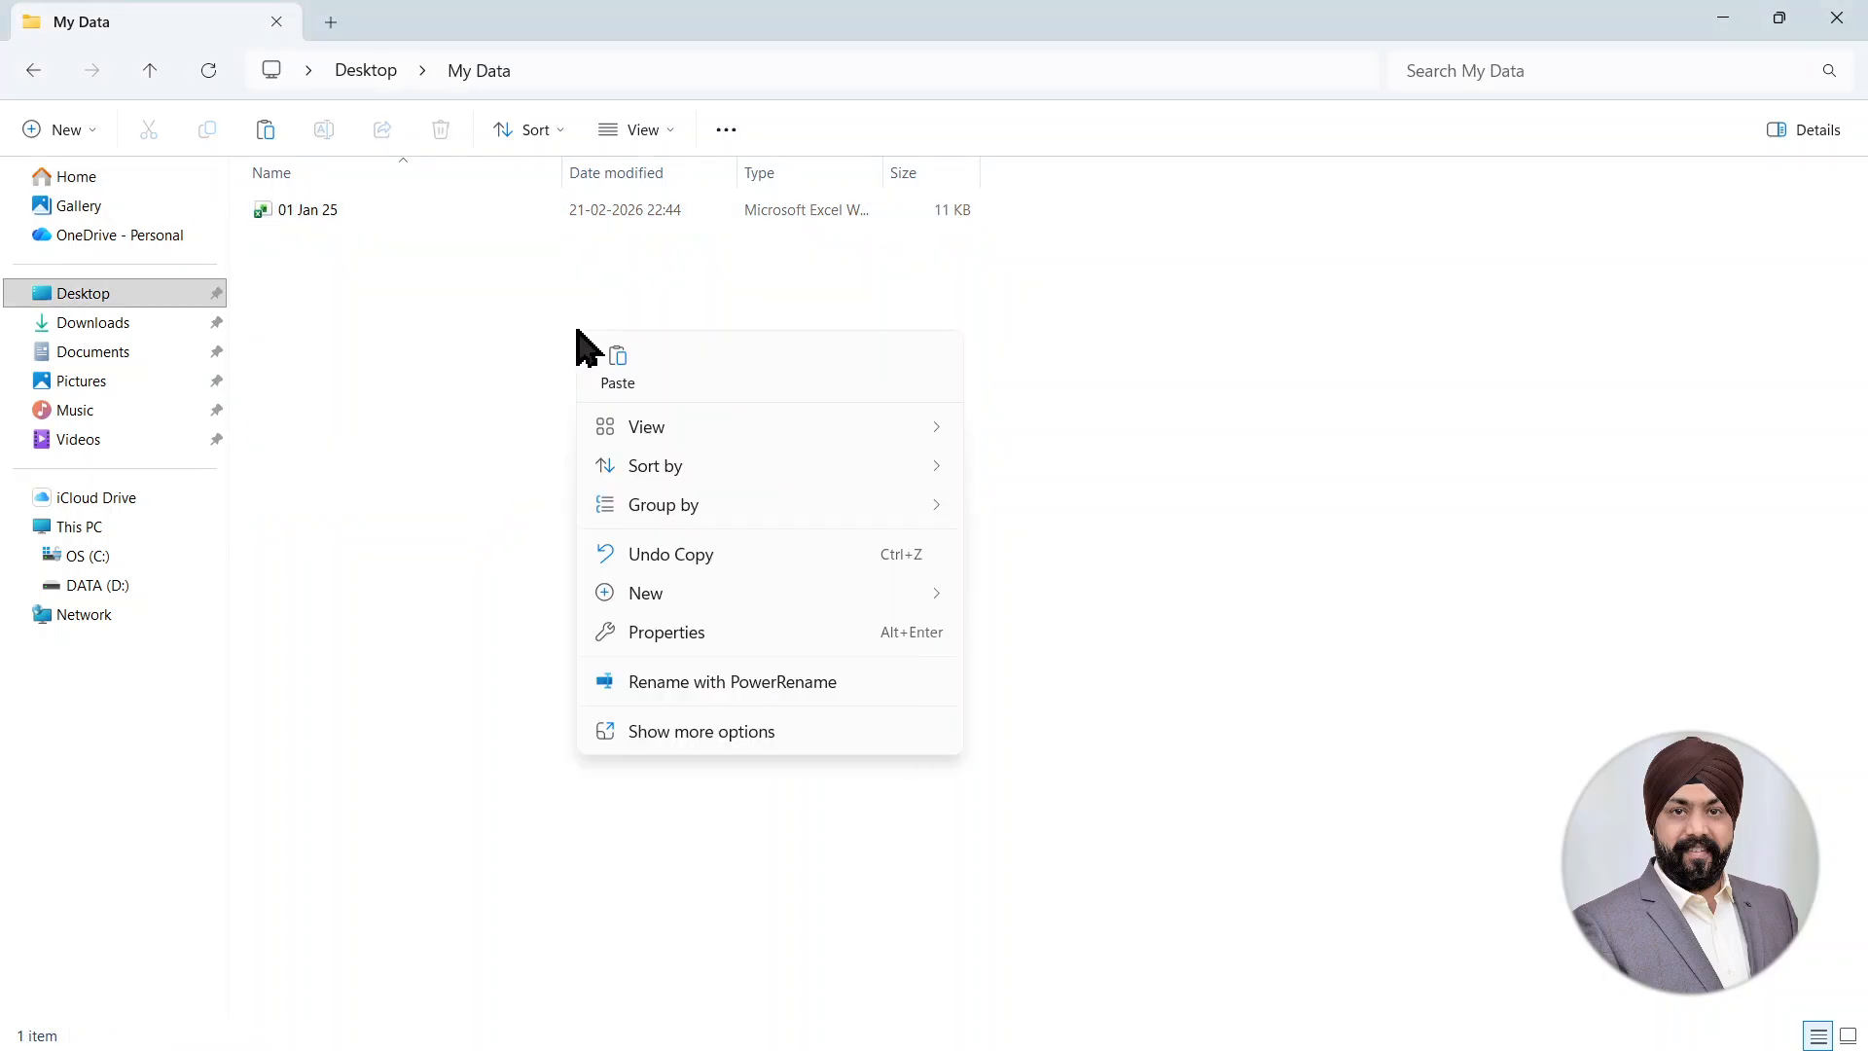
pyautogui.click(623, 364)
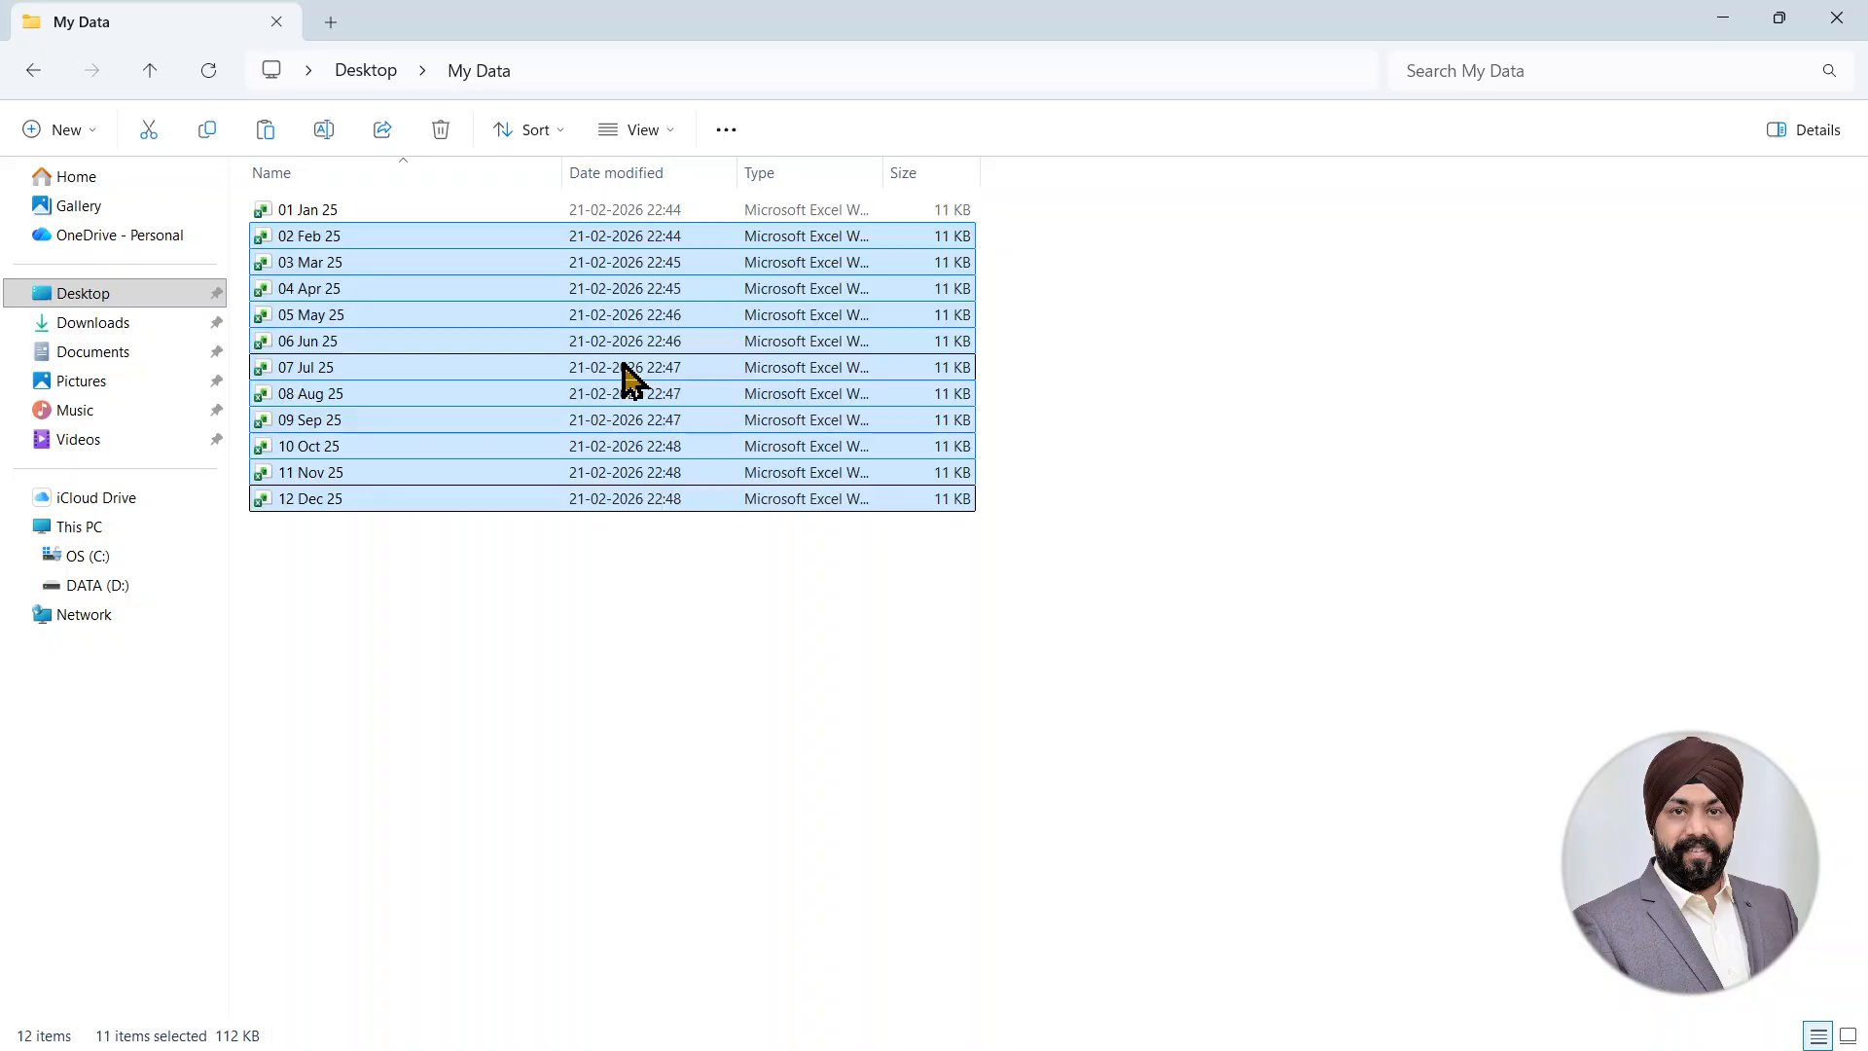
# - Switch back to Excel and refresh the Date and Sales query table as well as the monthly PivotTable
pyautogui.hotkey('alt', 'Tab')
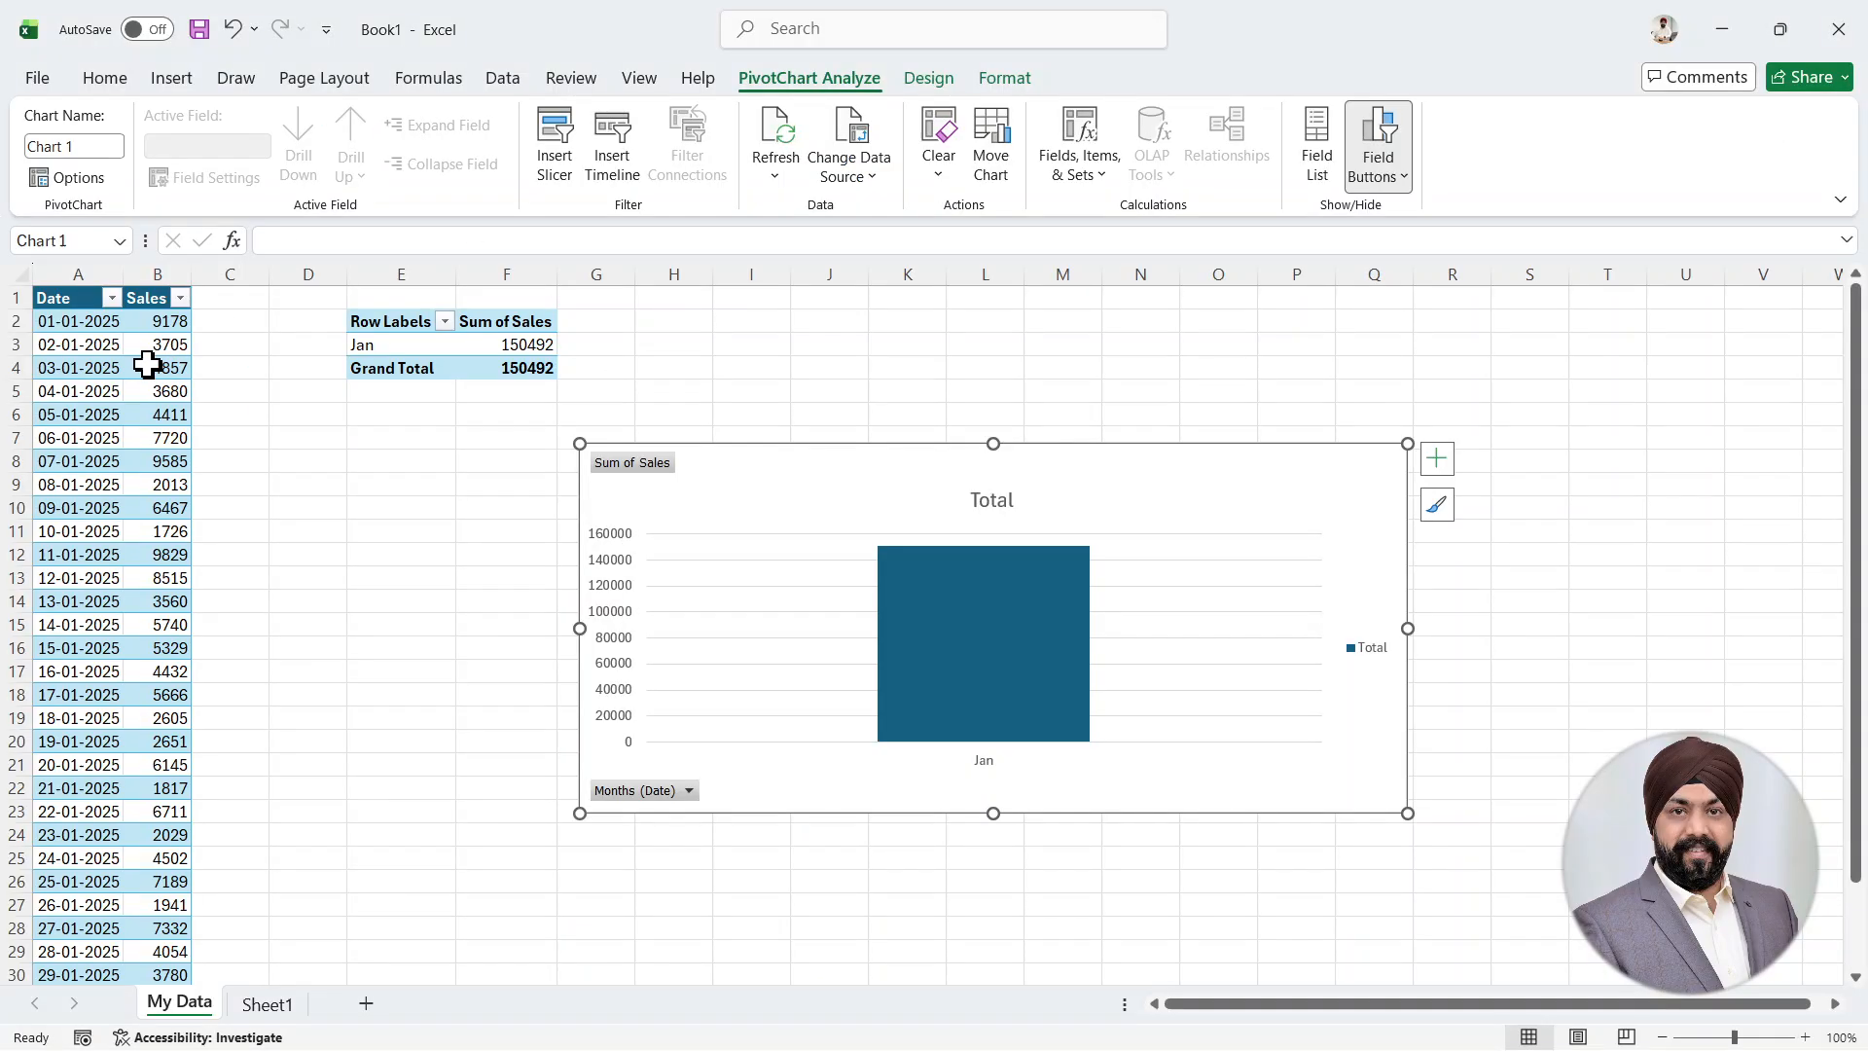
pyautogui.rightClick(148, 370)
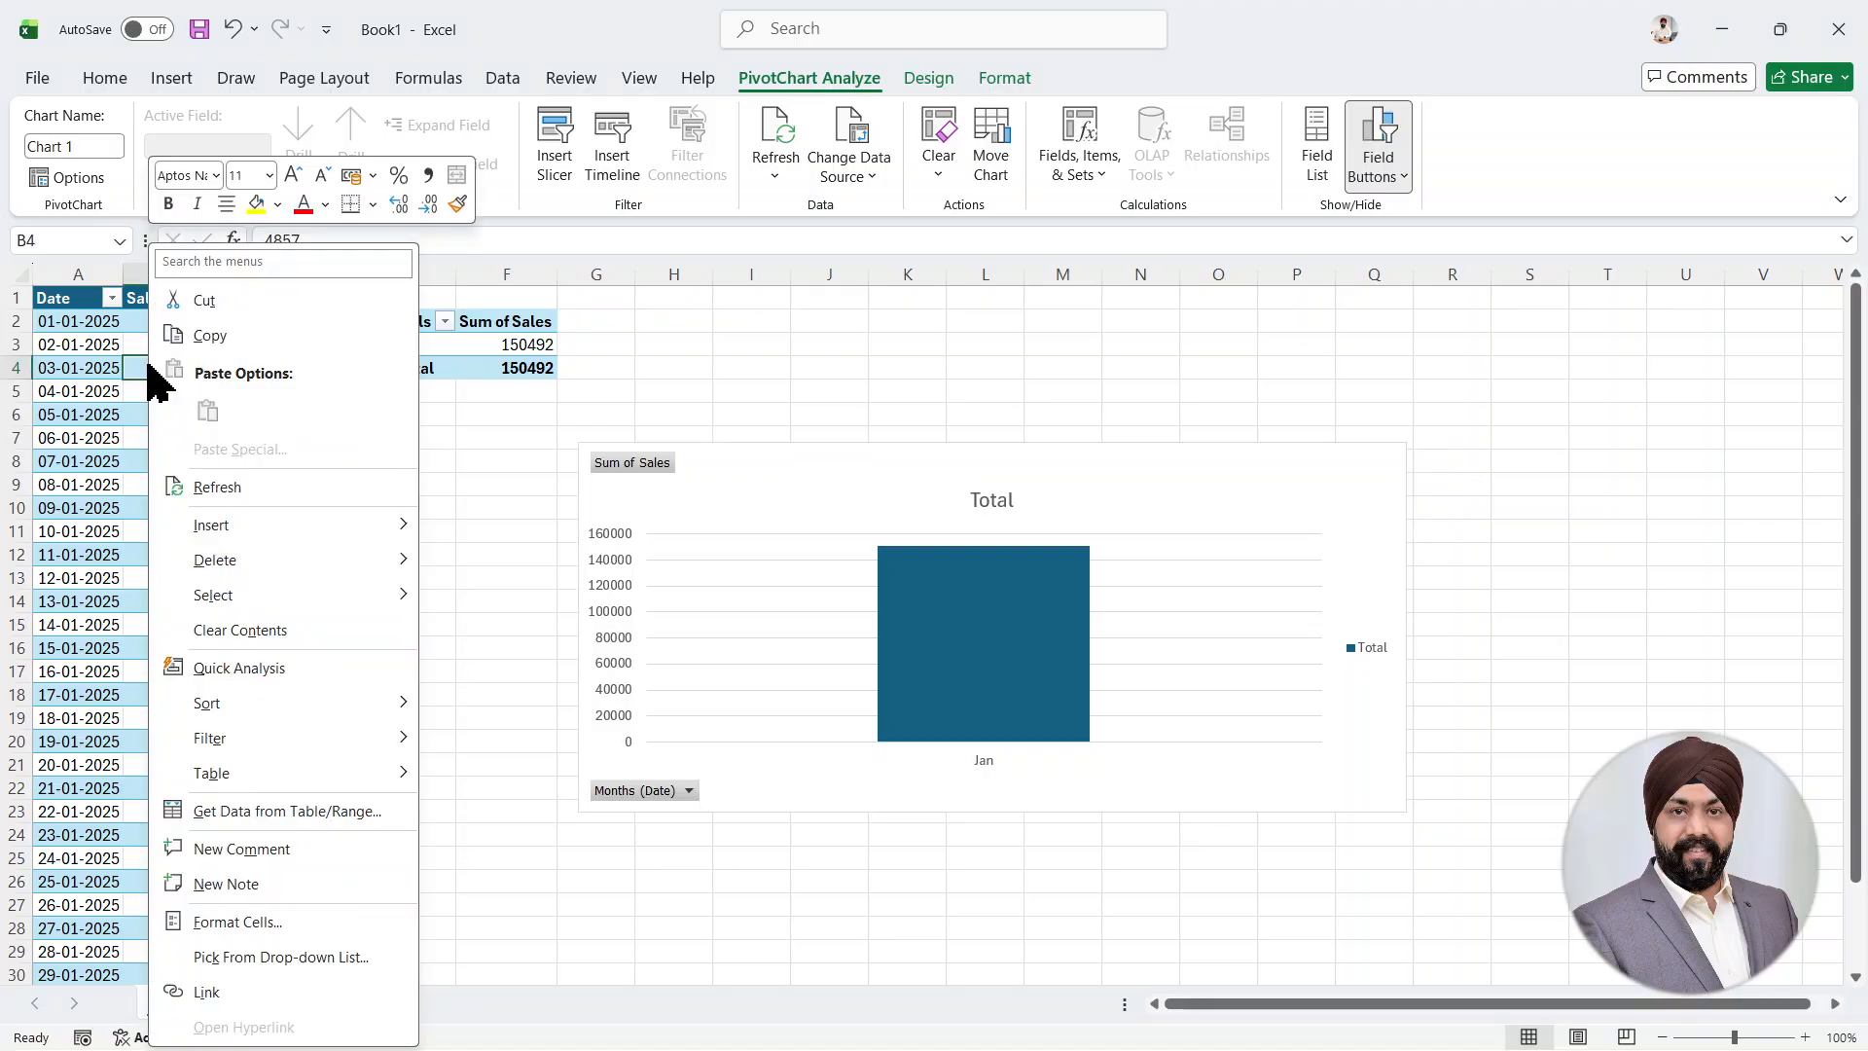
pyautogui.click(208, 486)
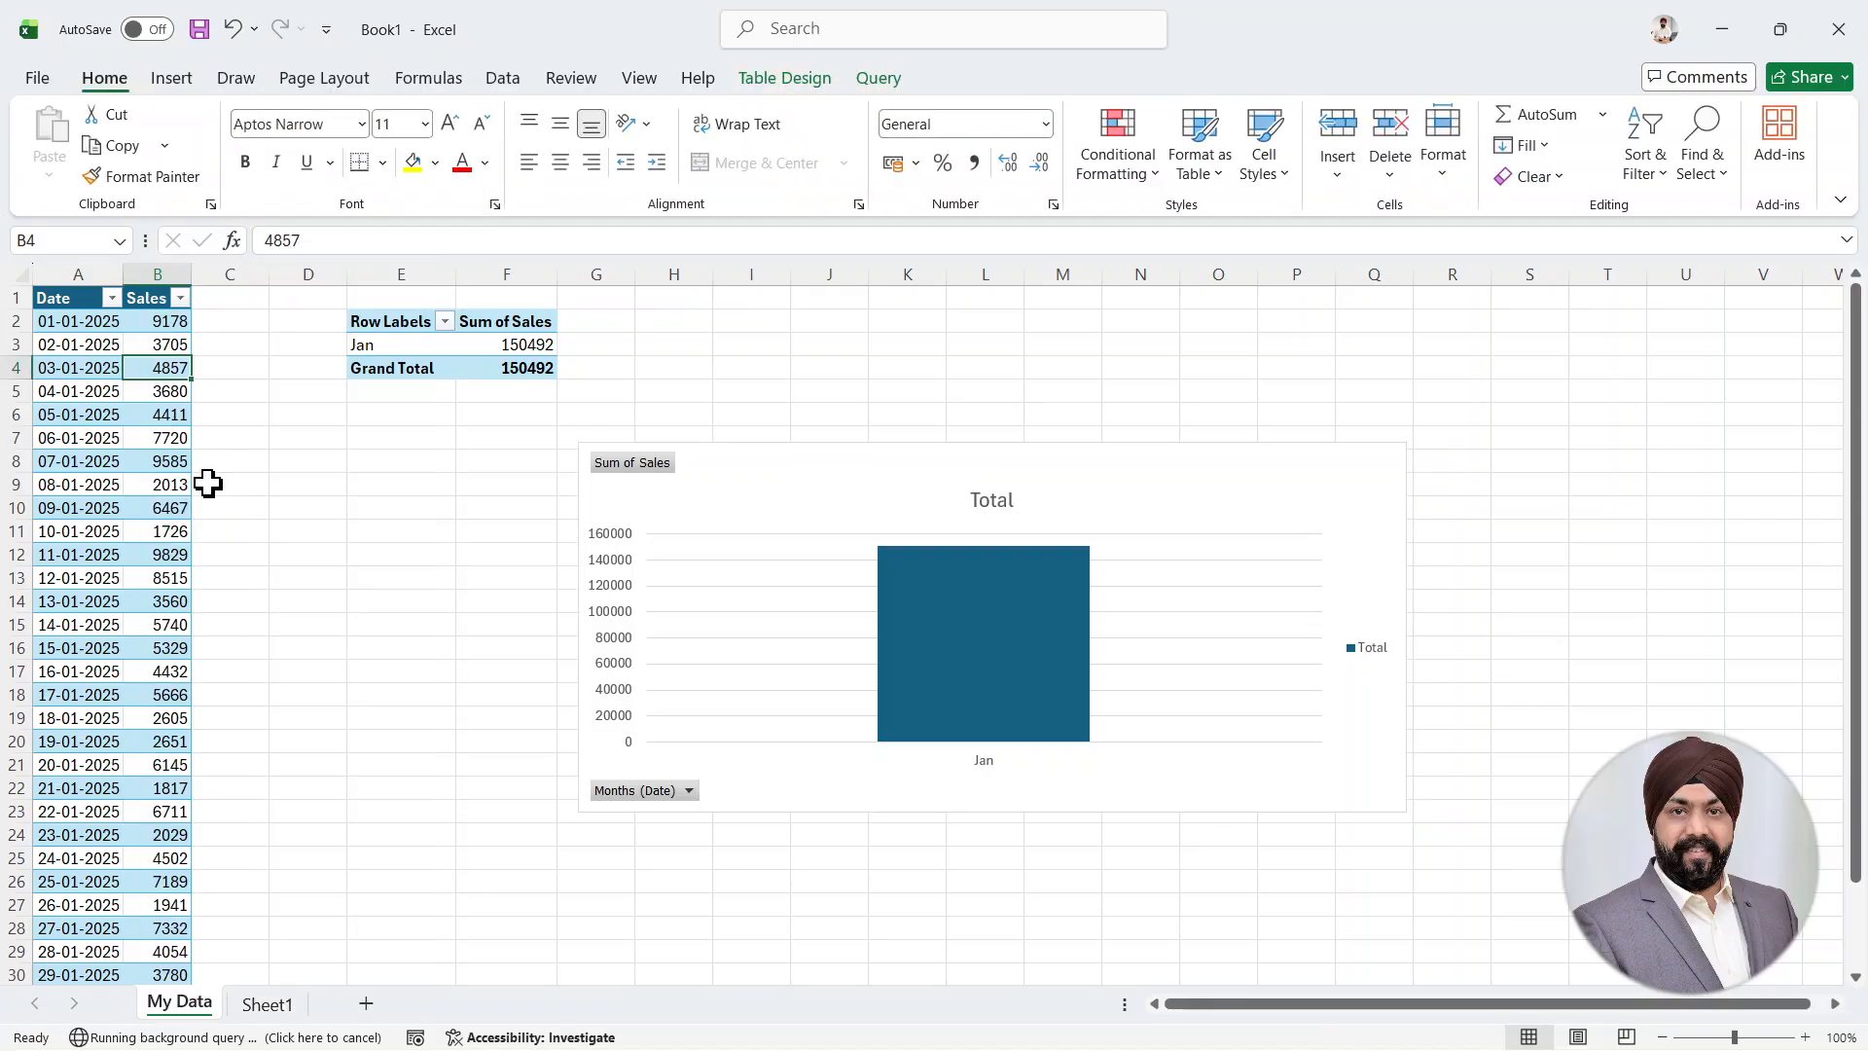
pyautogui.rightClick(394, 348)
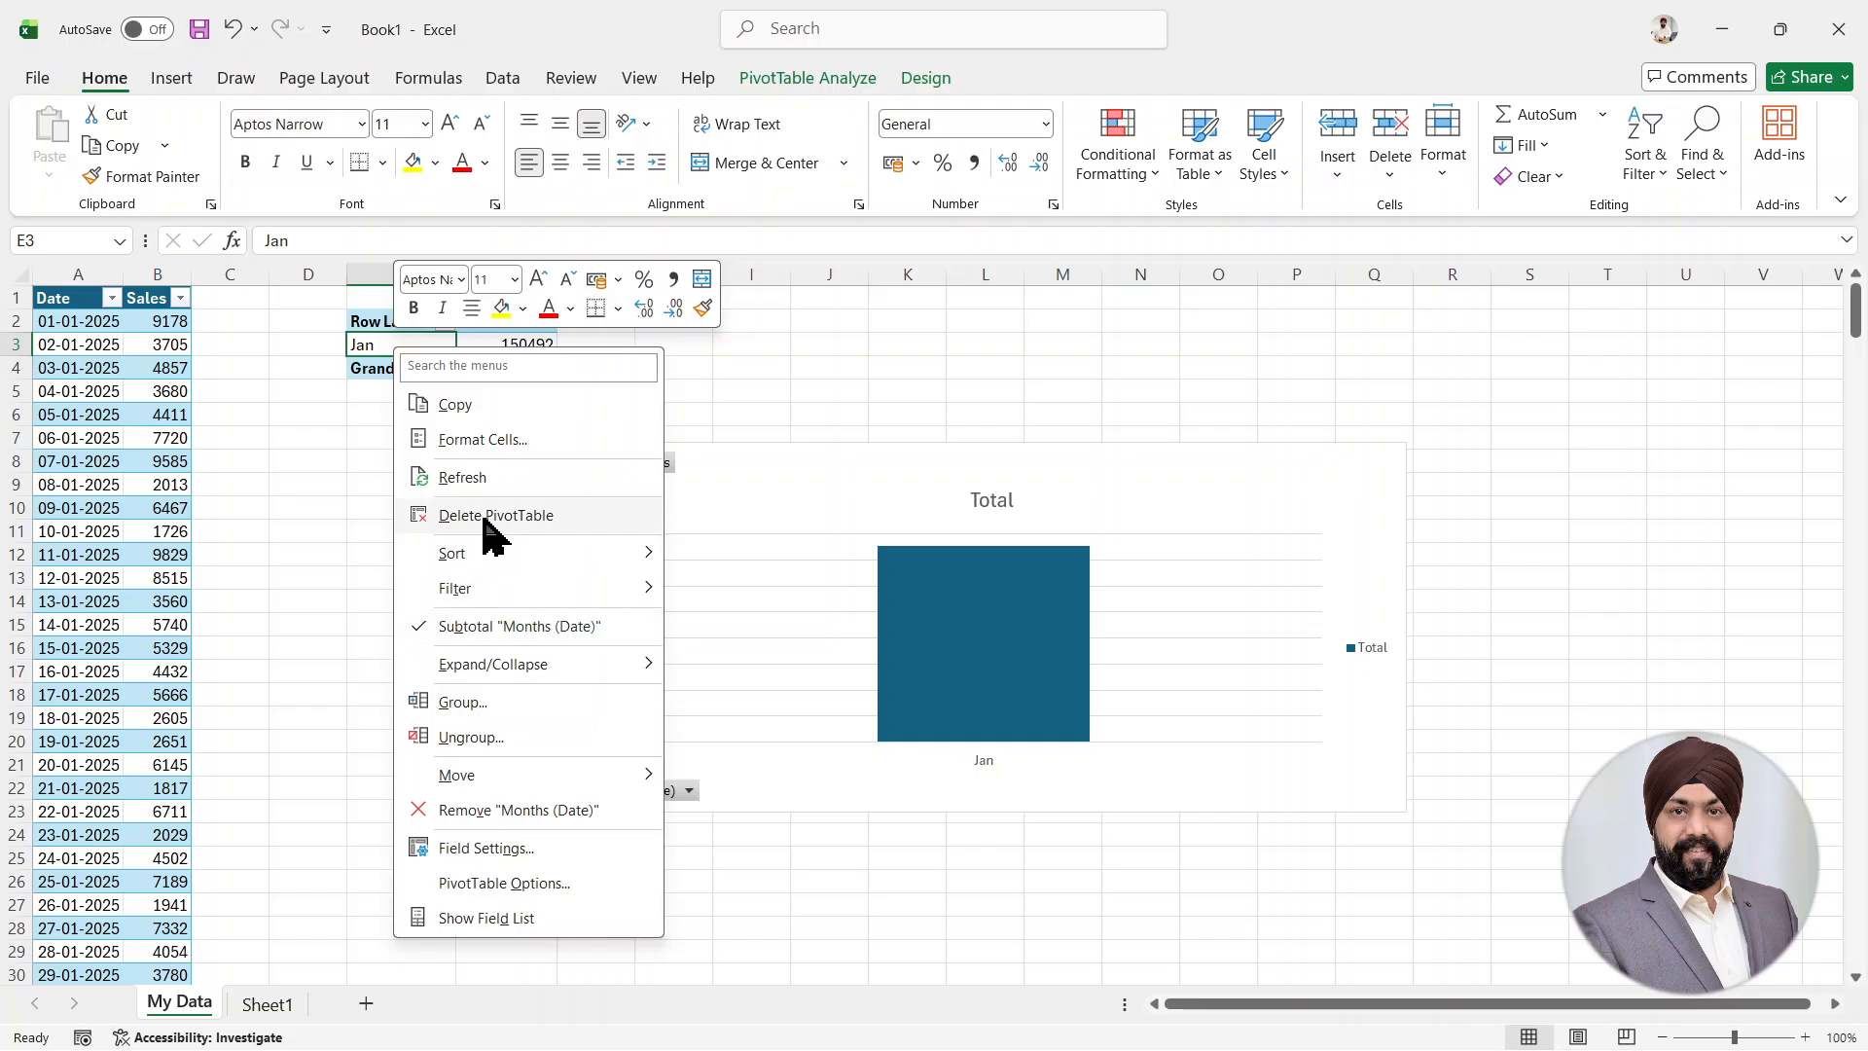
pyautogui.click(463, 477)
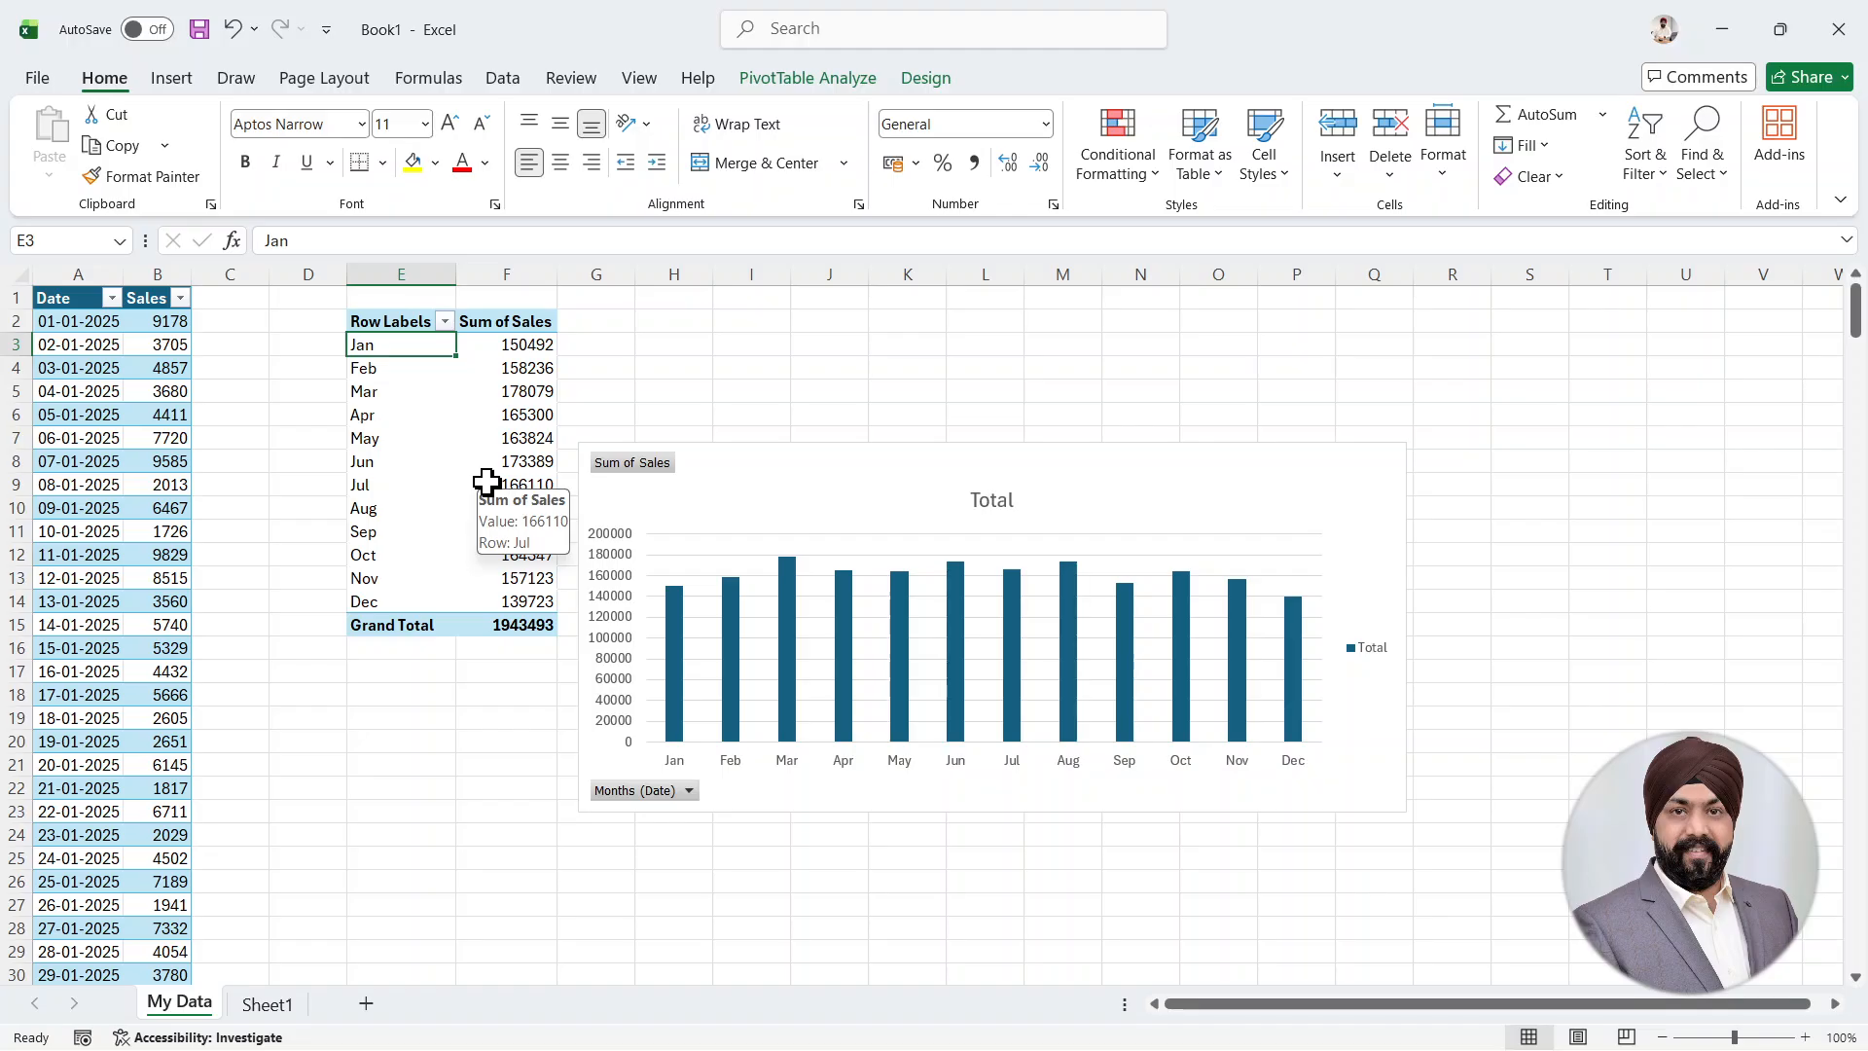
# - Set the My Data query's properties to refresh automatically every 1 minute
pyautogui.click(132, 324)
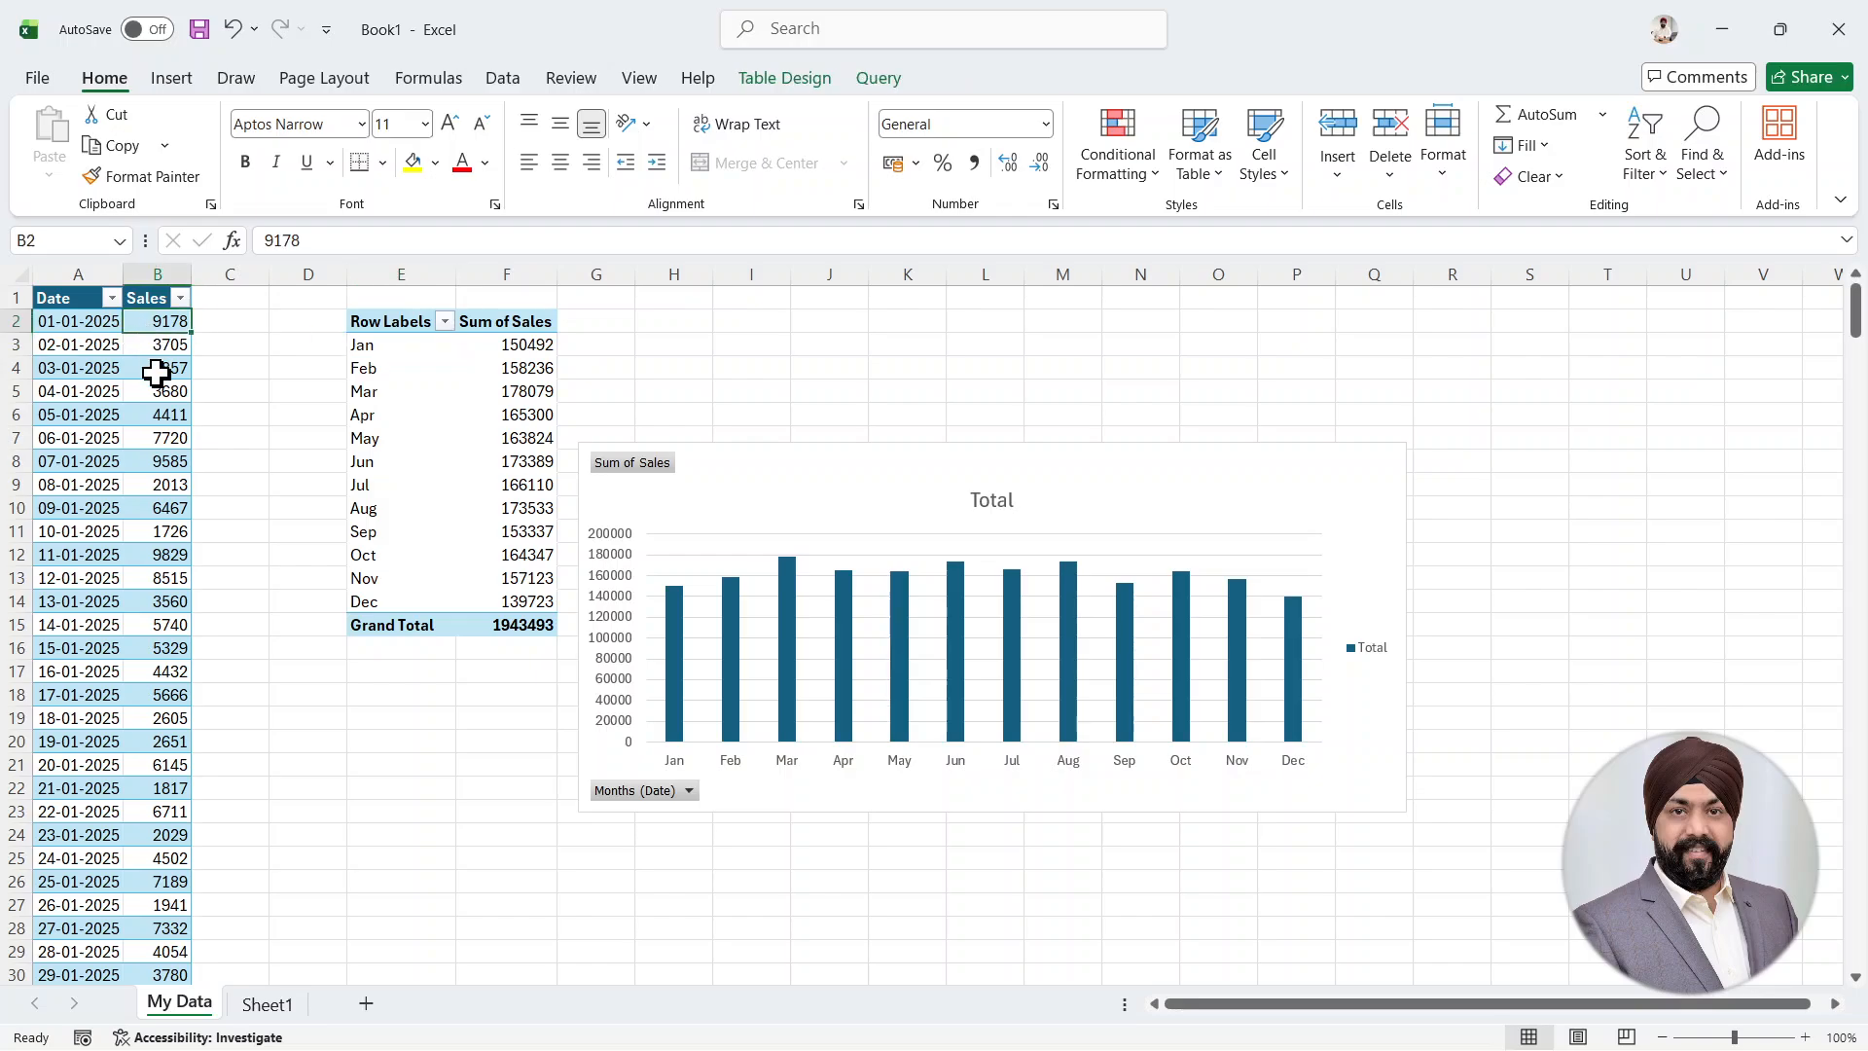
pyautogui.click(156, 374)
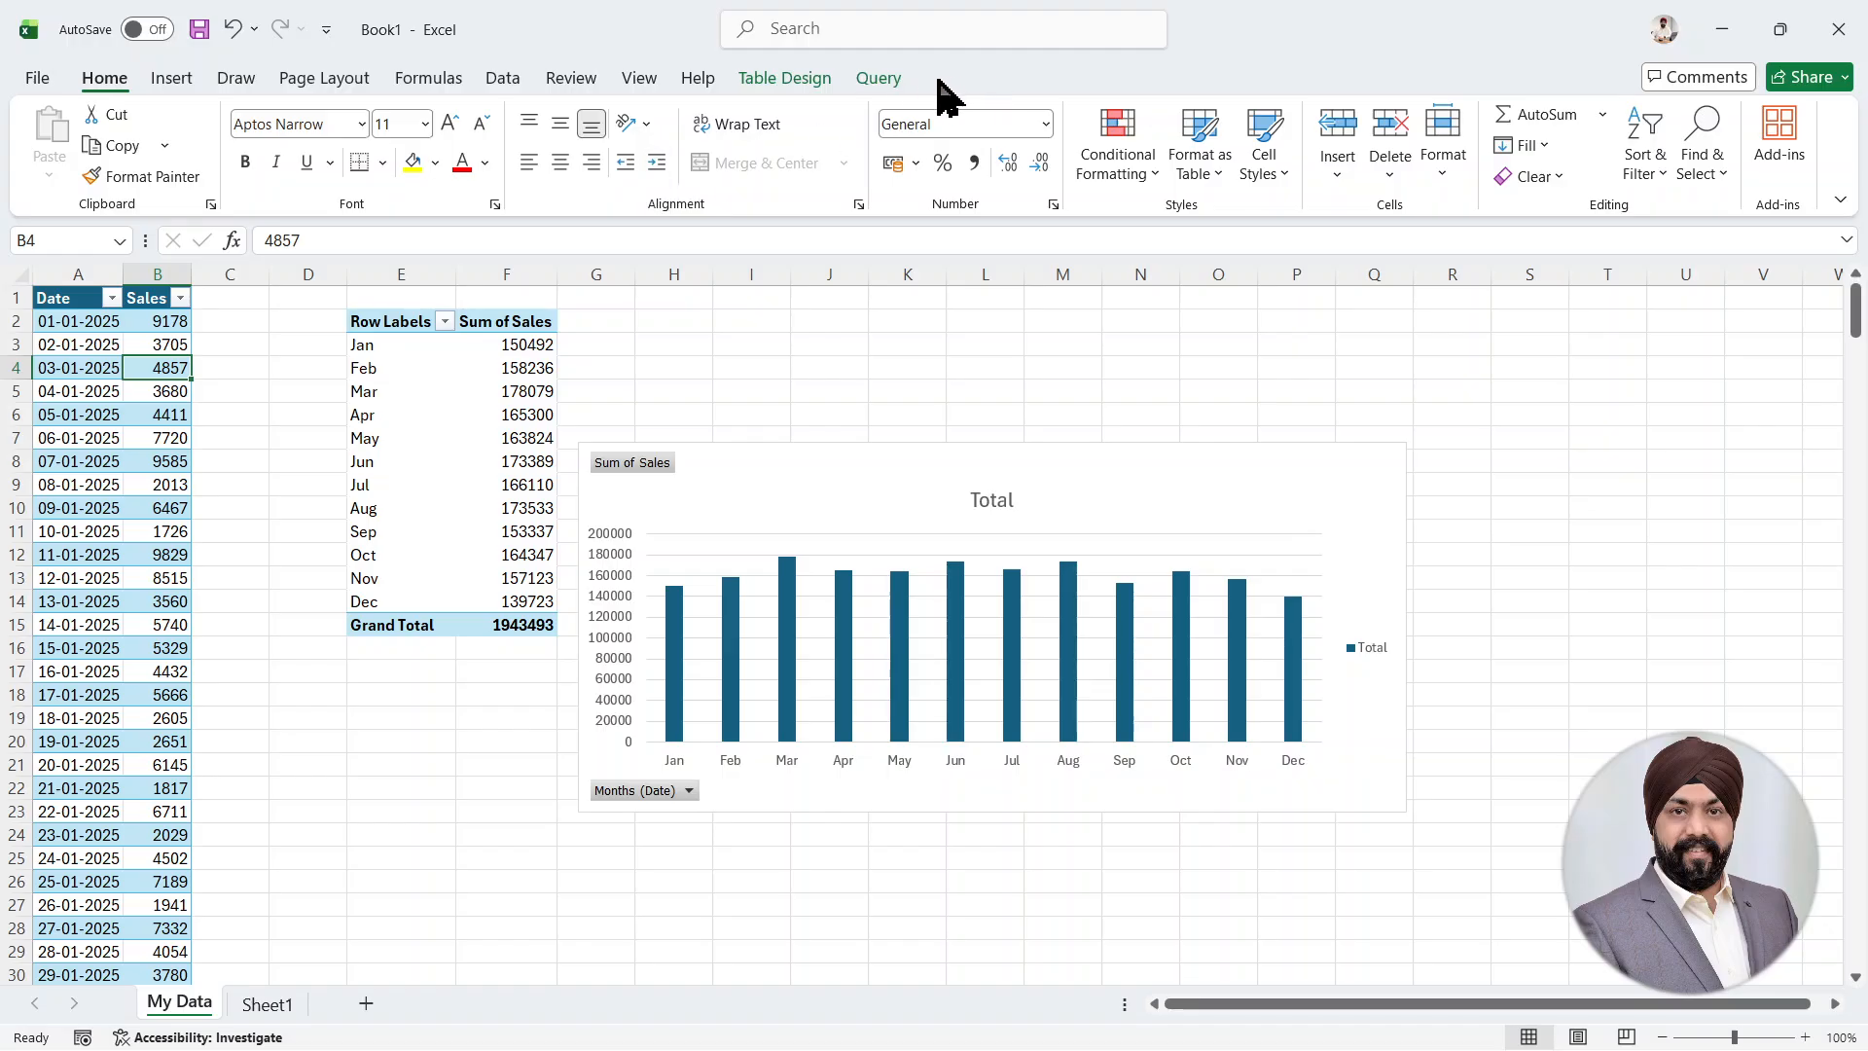
pyautogui.click(889, 82)
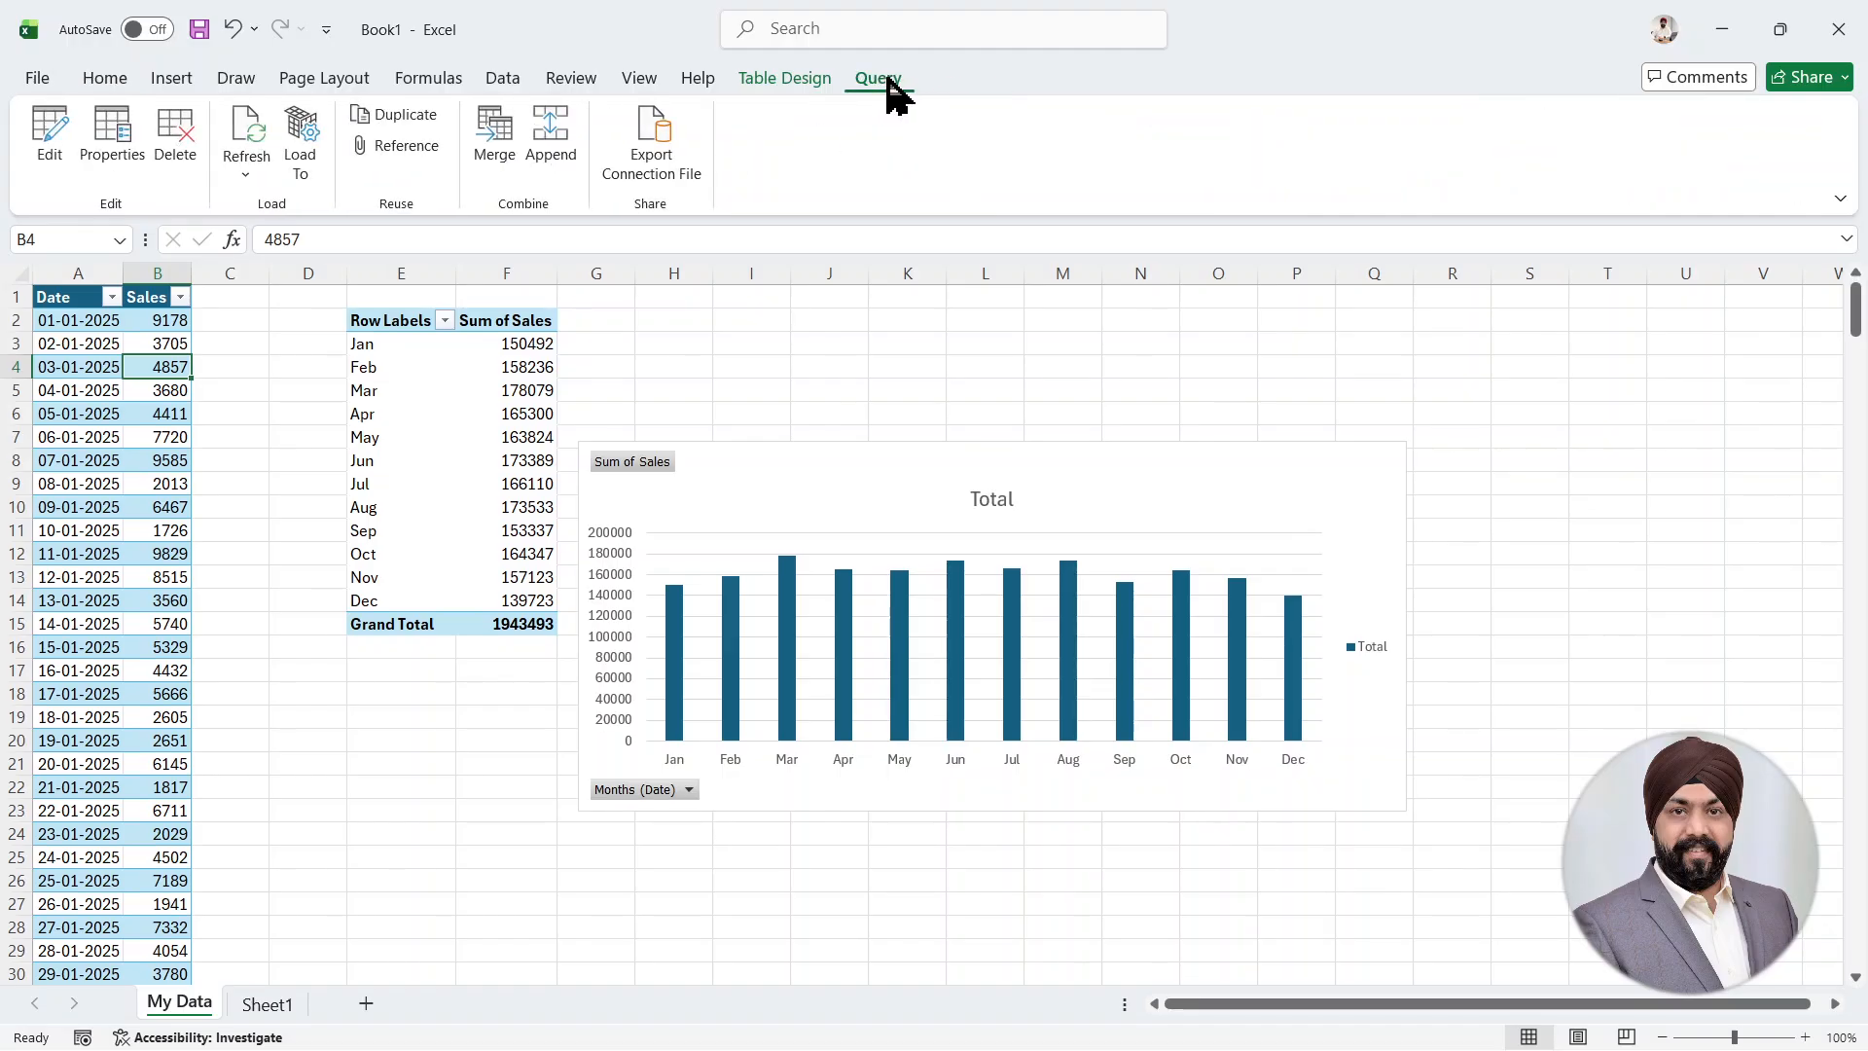
pyautogui.click(121, 146)
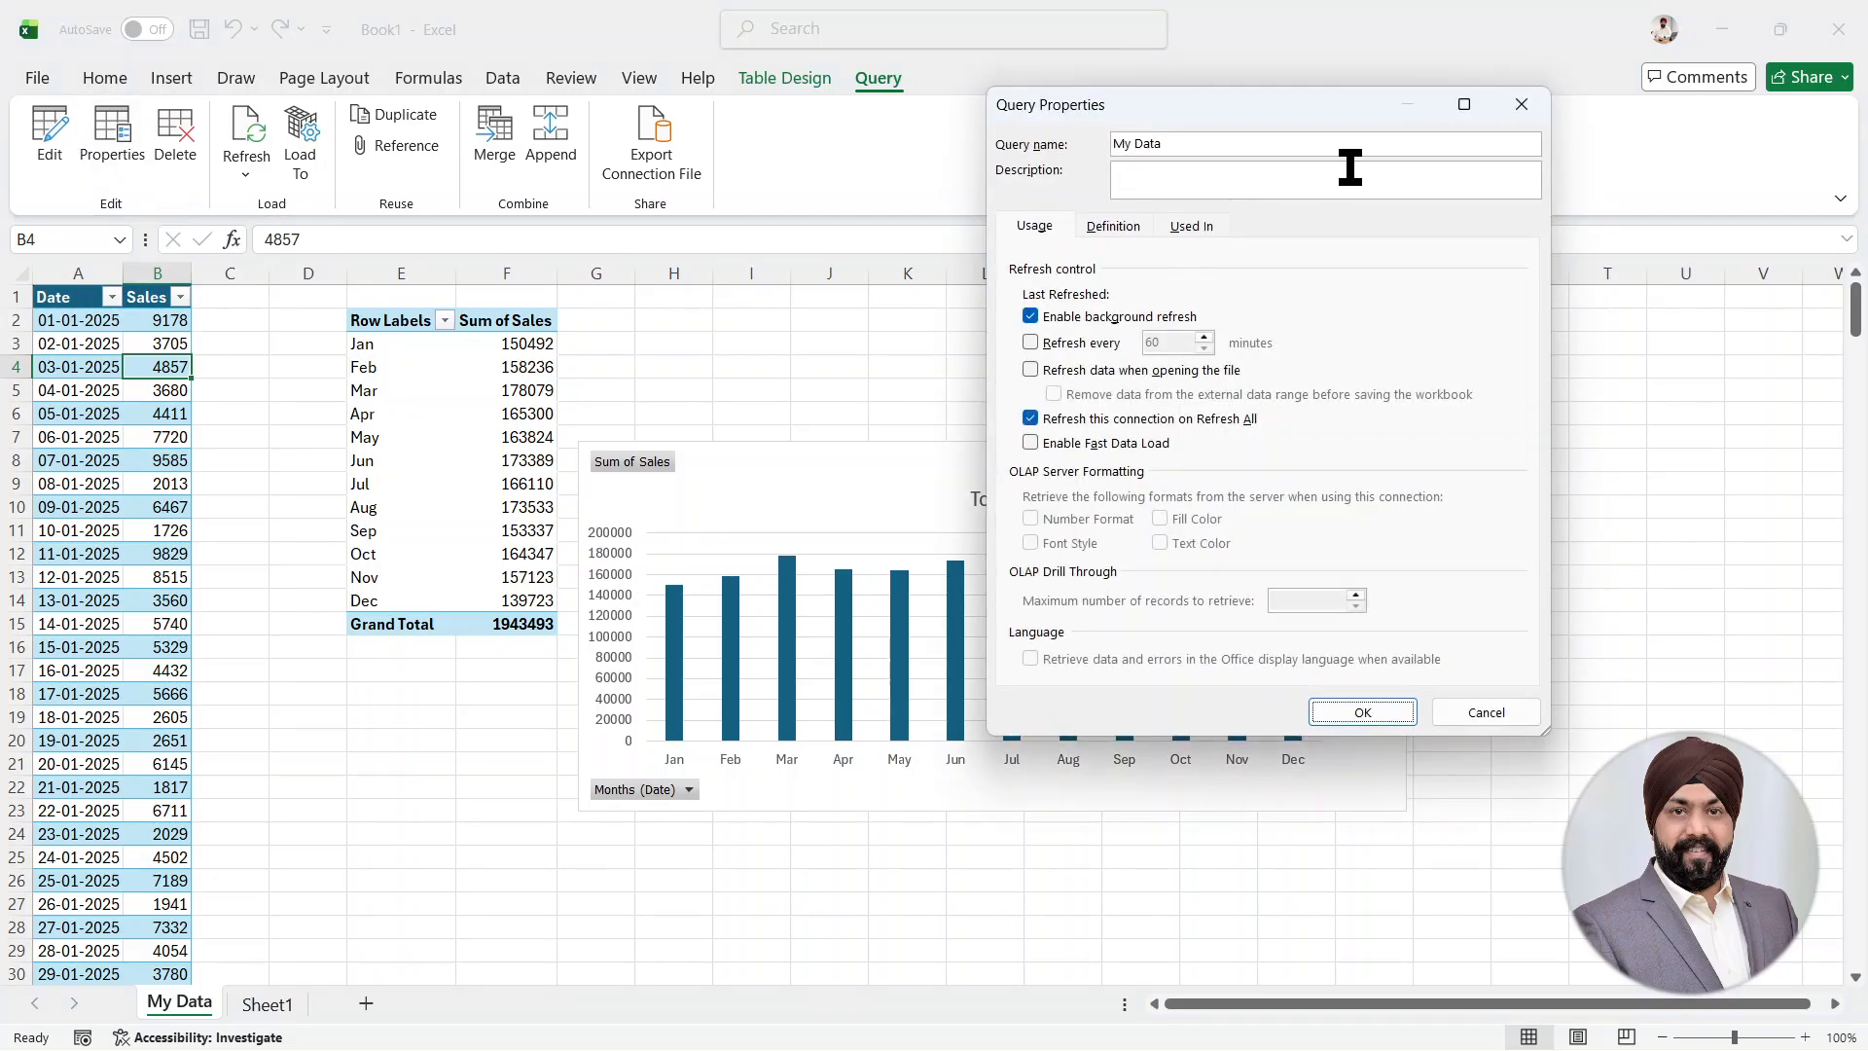
pyautogui.moveTo(1340, 119); pyautogui.dragTo(1088, 198)
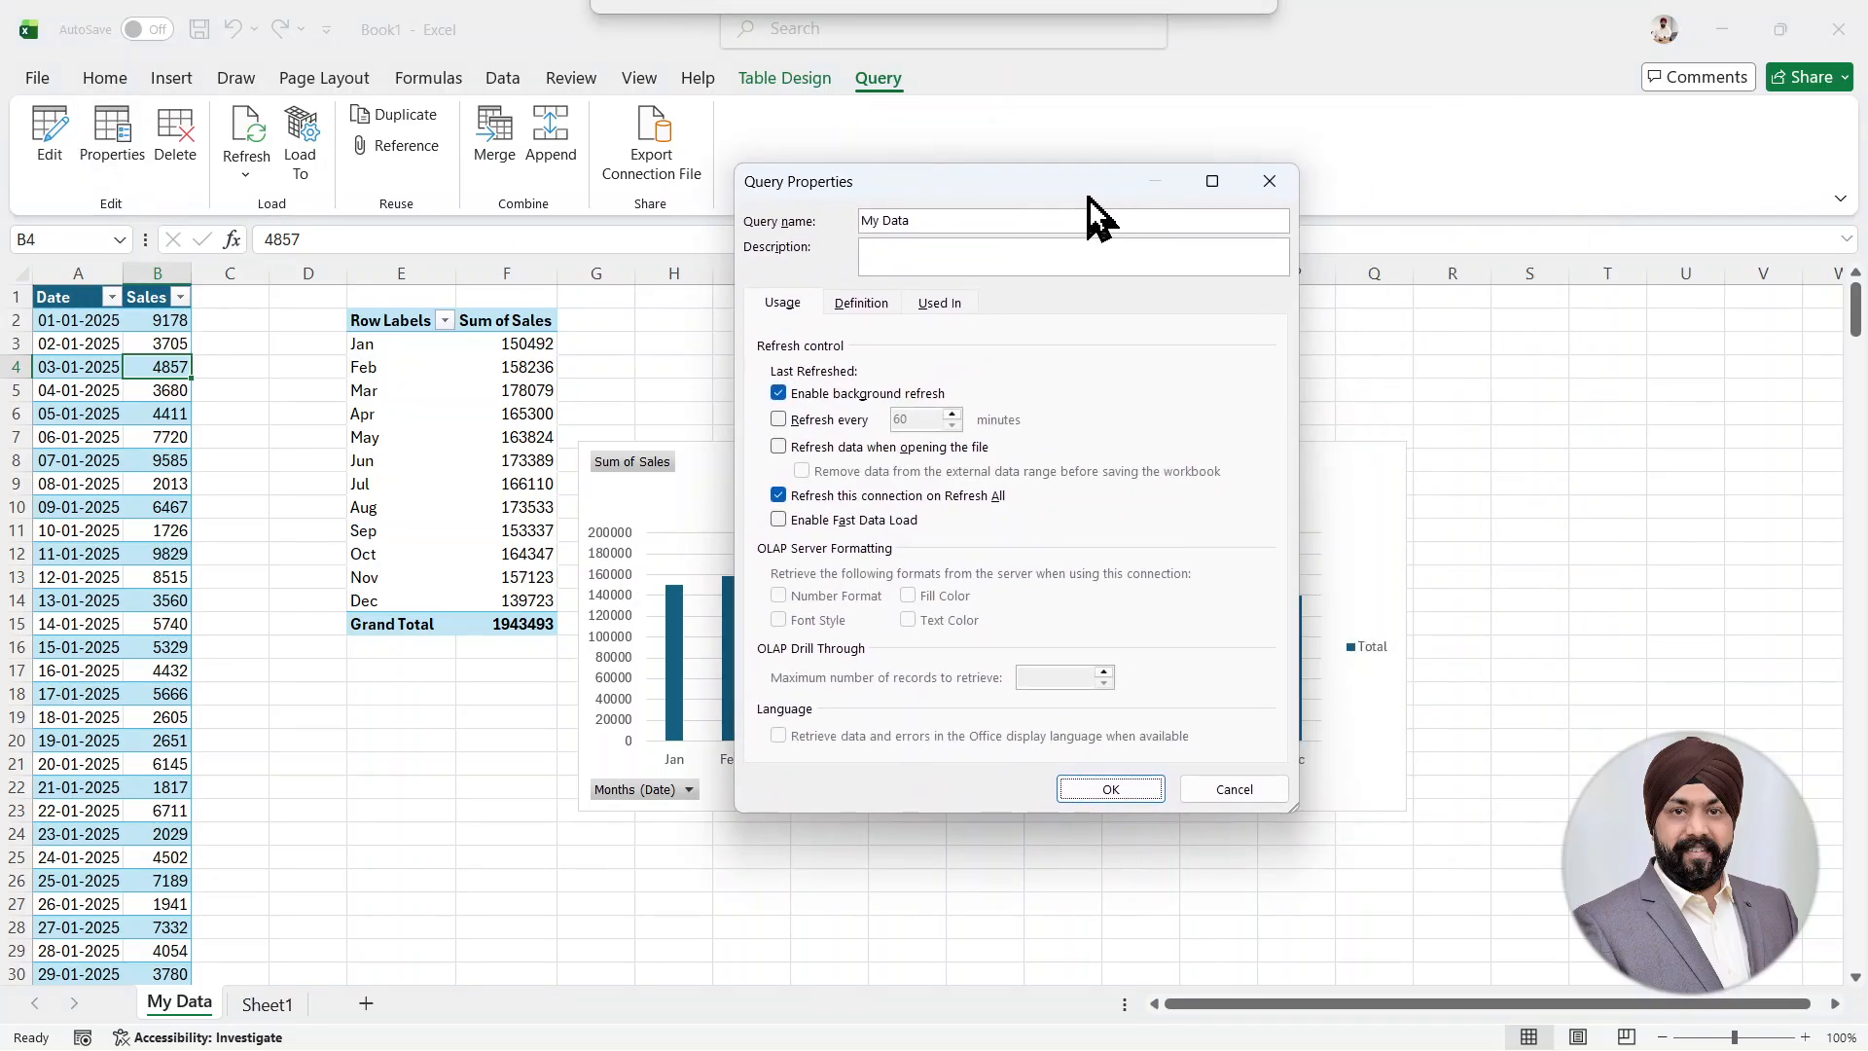
pyautogui.click(783, 419)
pyautogui.moveTo(926, 419); pyautogui.dragTo(895, 421)
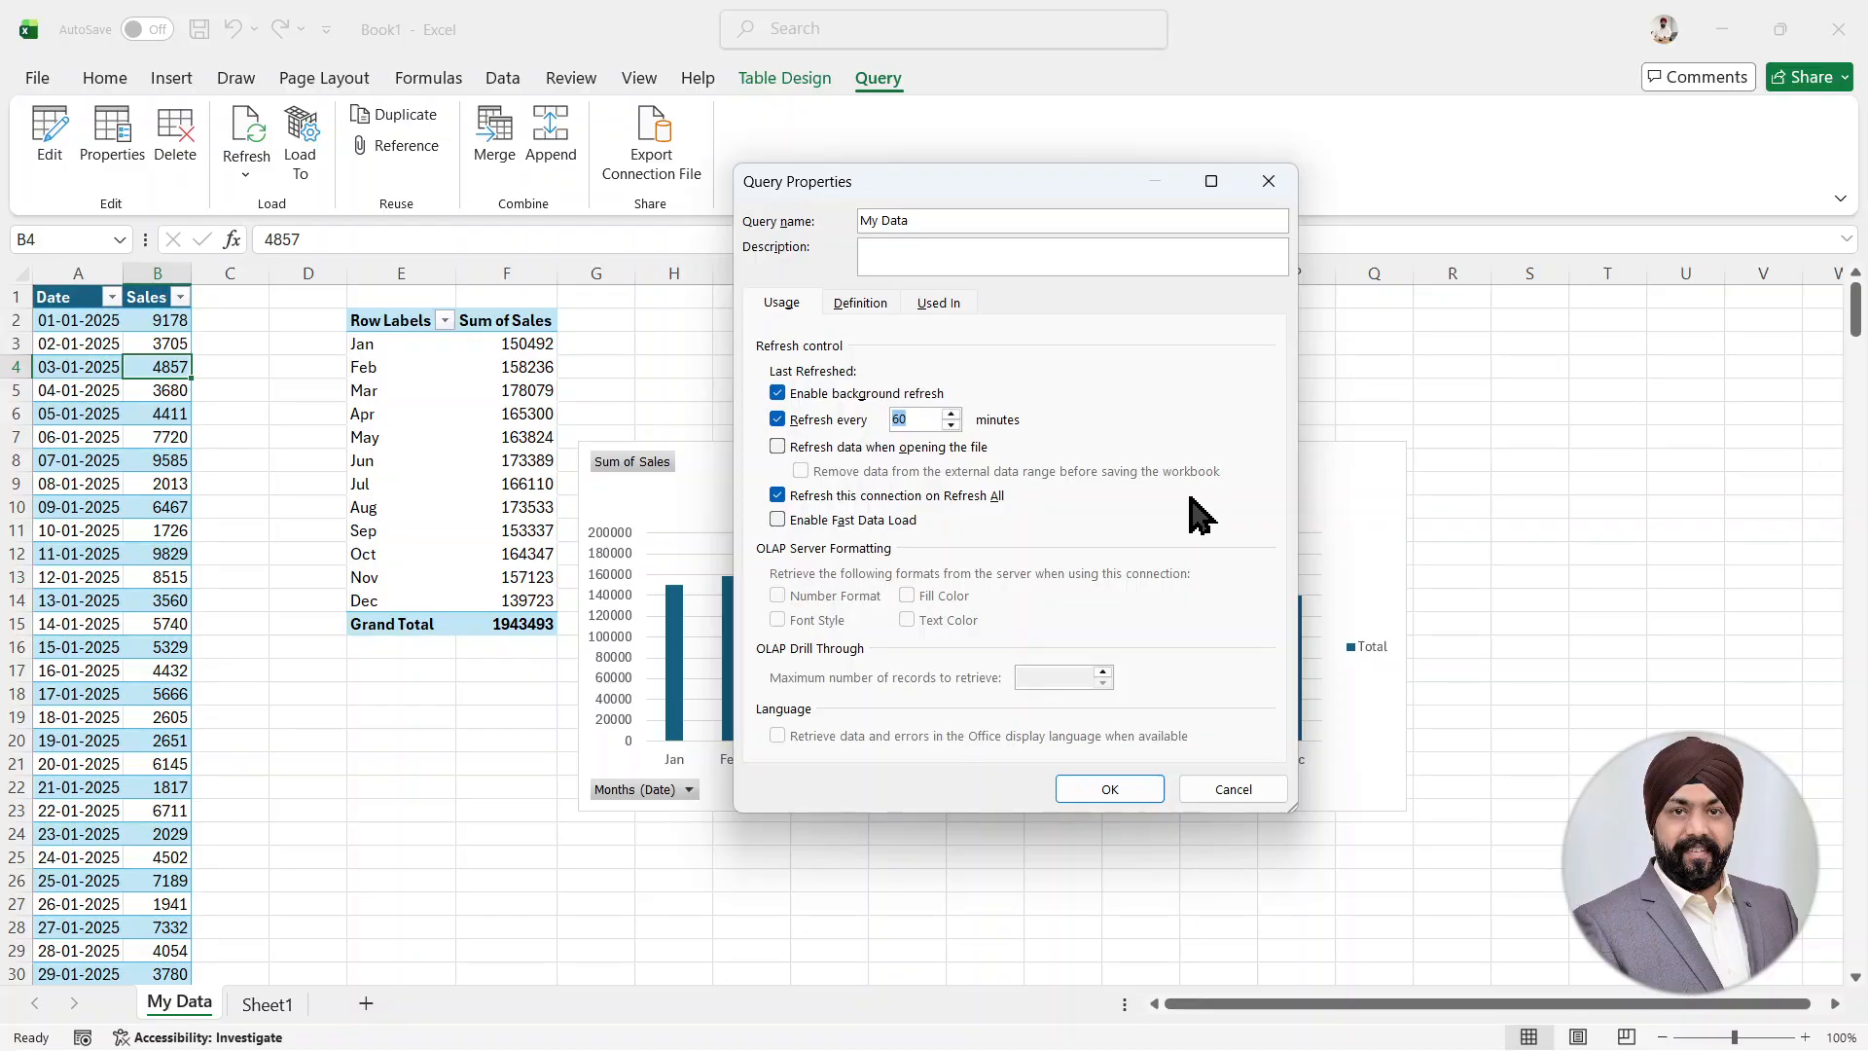
pyautogui.write('1')
pyautogui.click(1124, 793)
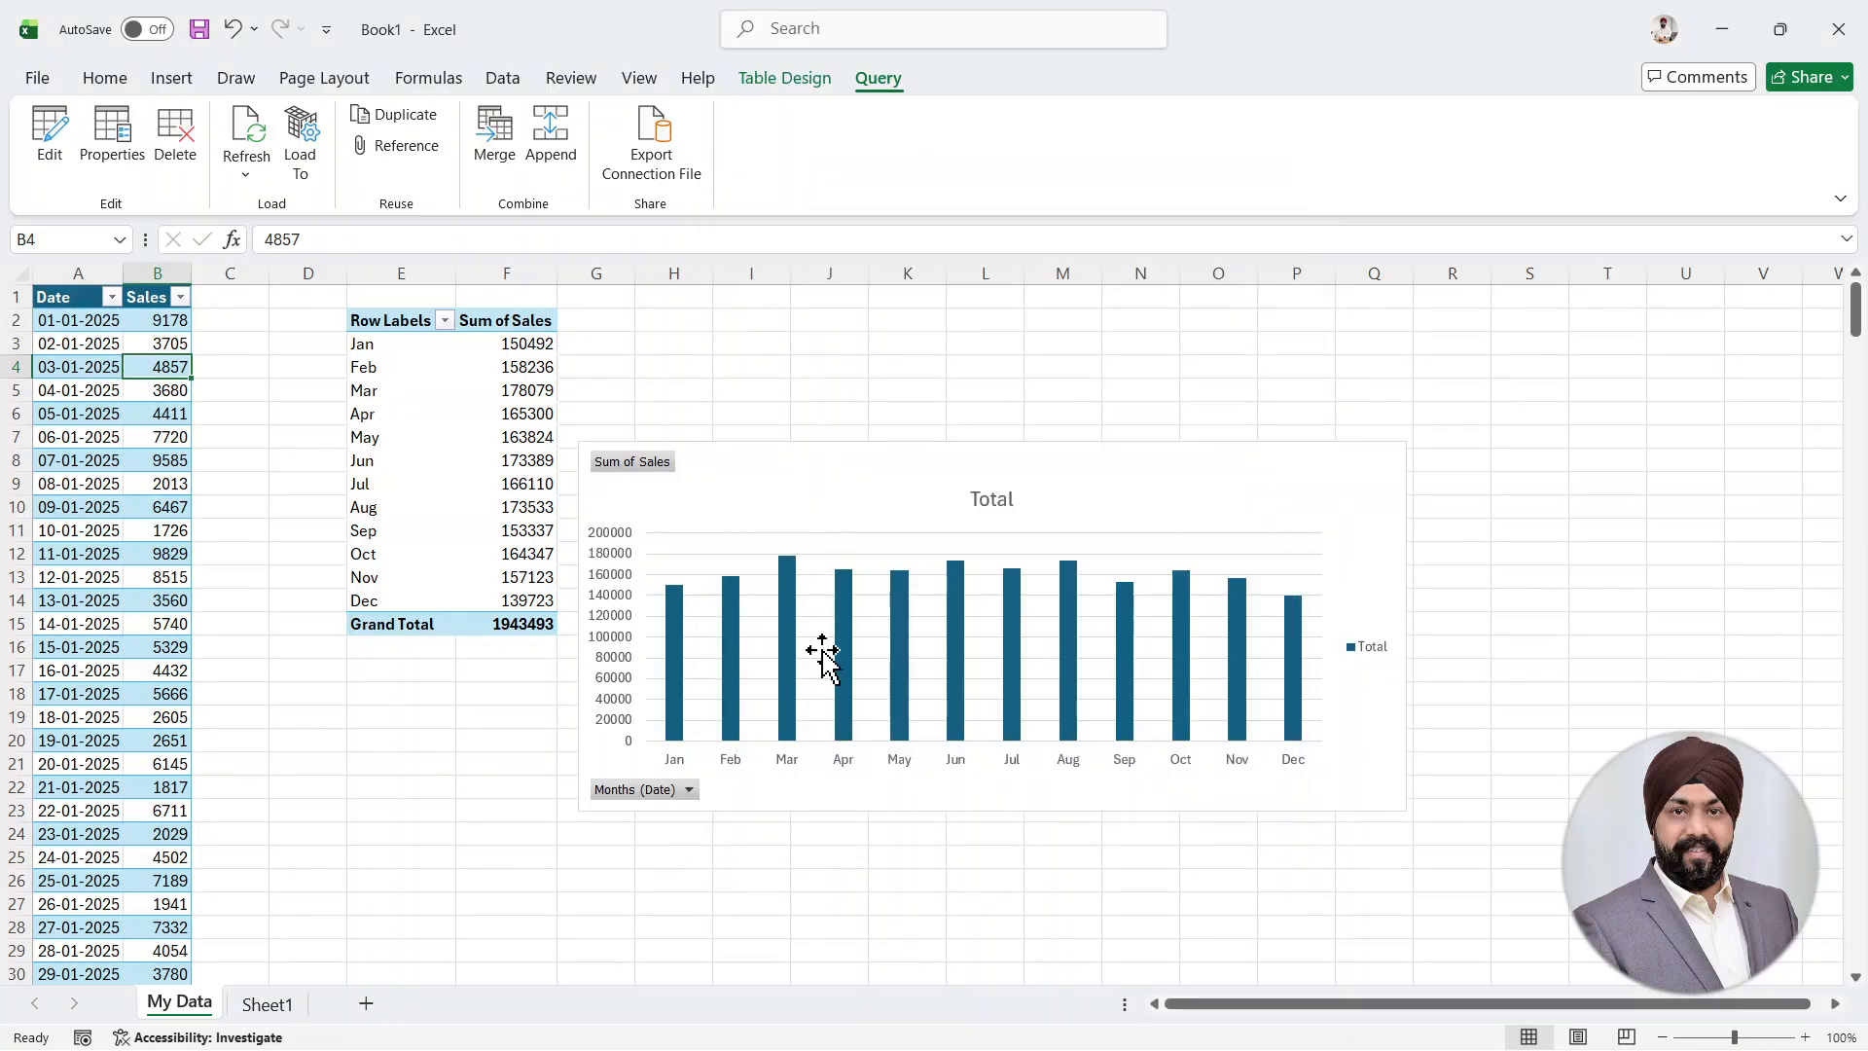
pyautogui.rightClick(139, 348)
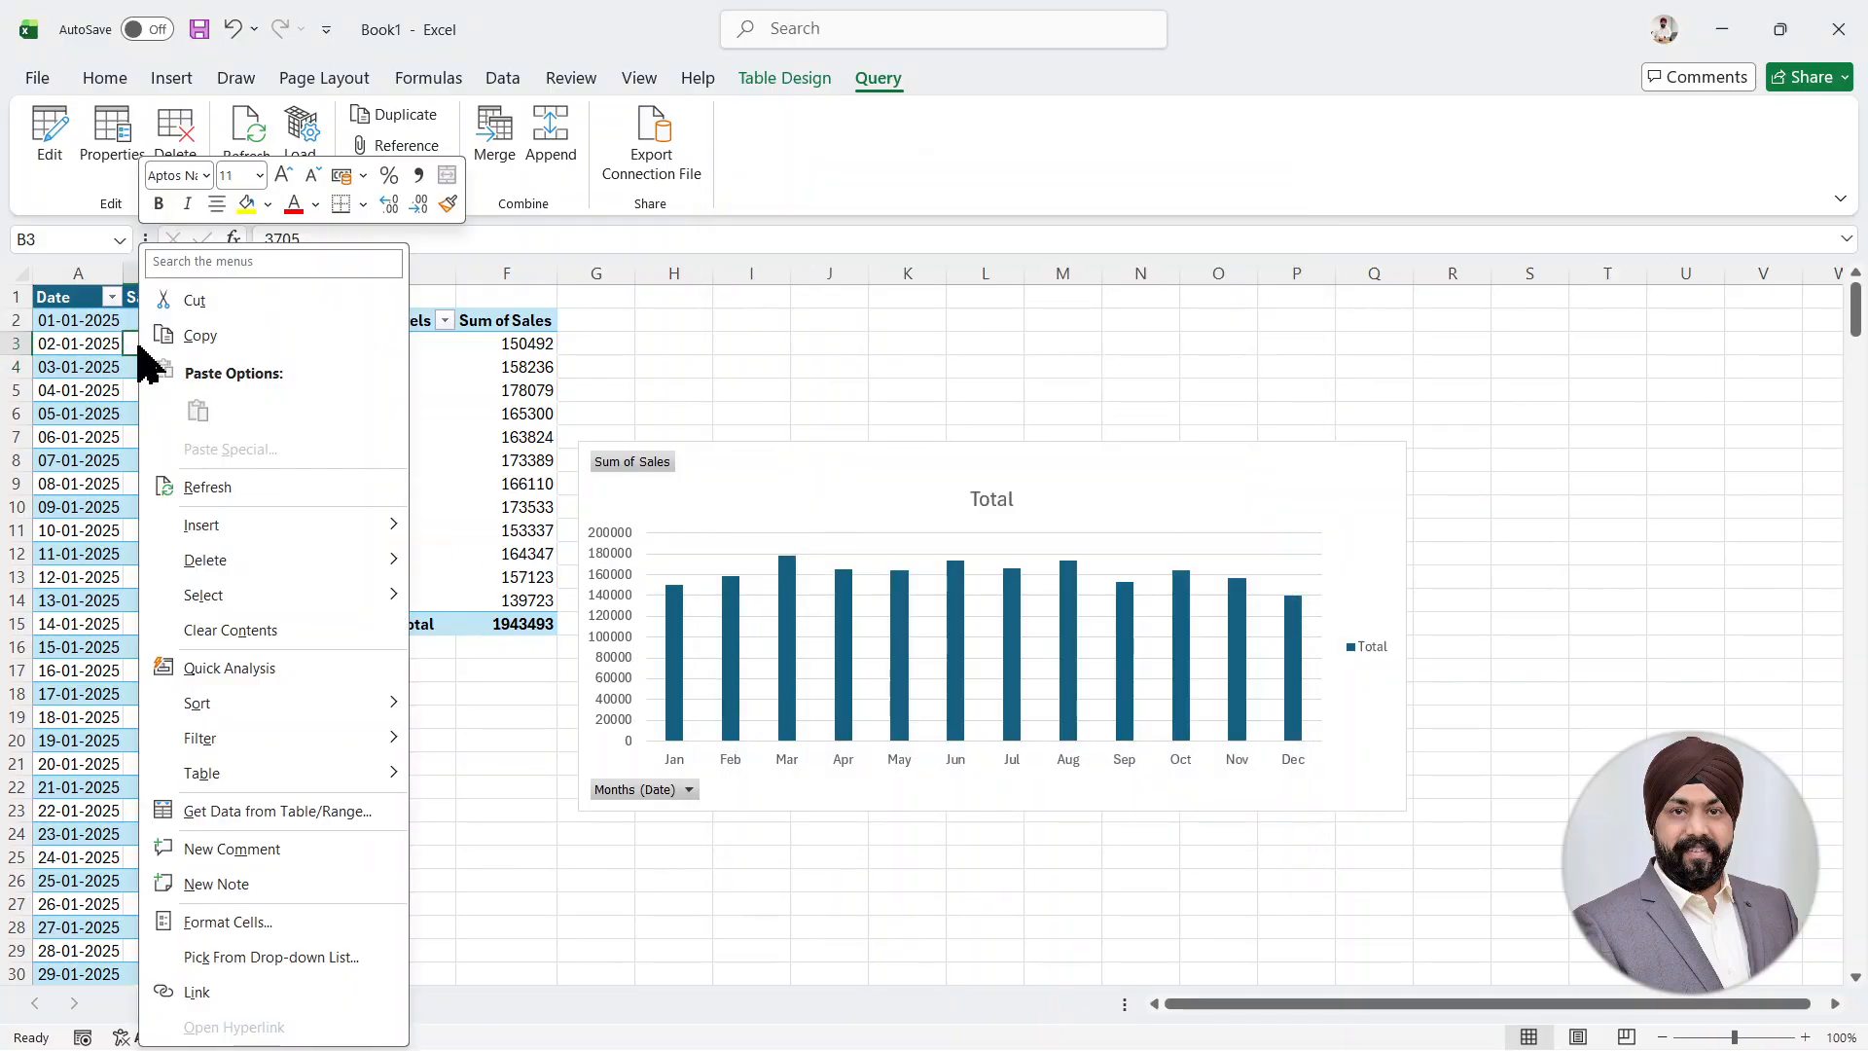
pyautogui.click(89, 378)
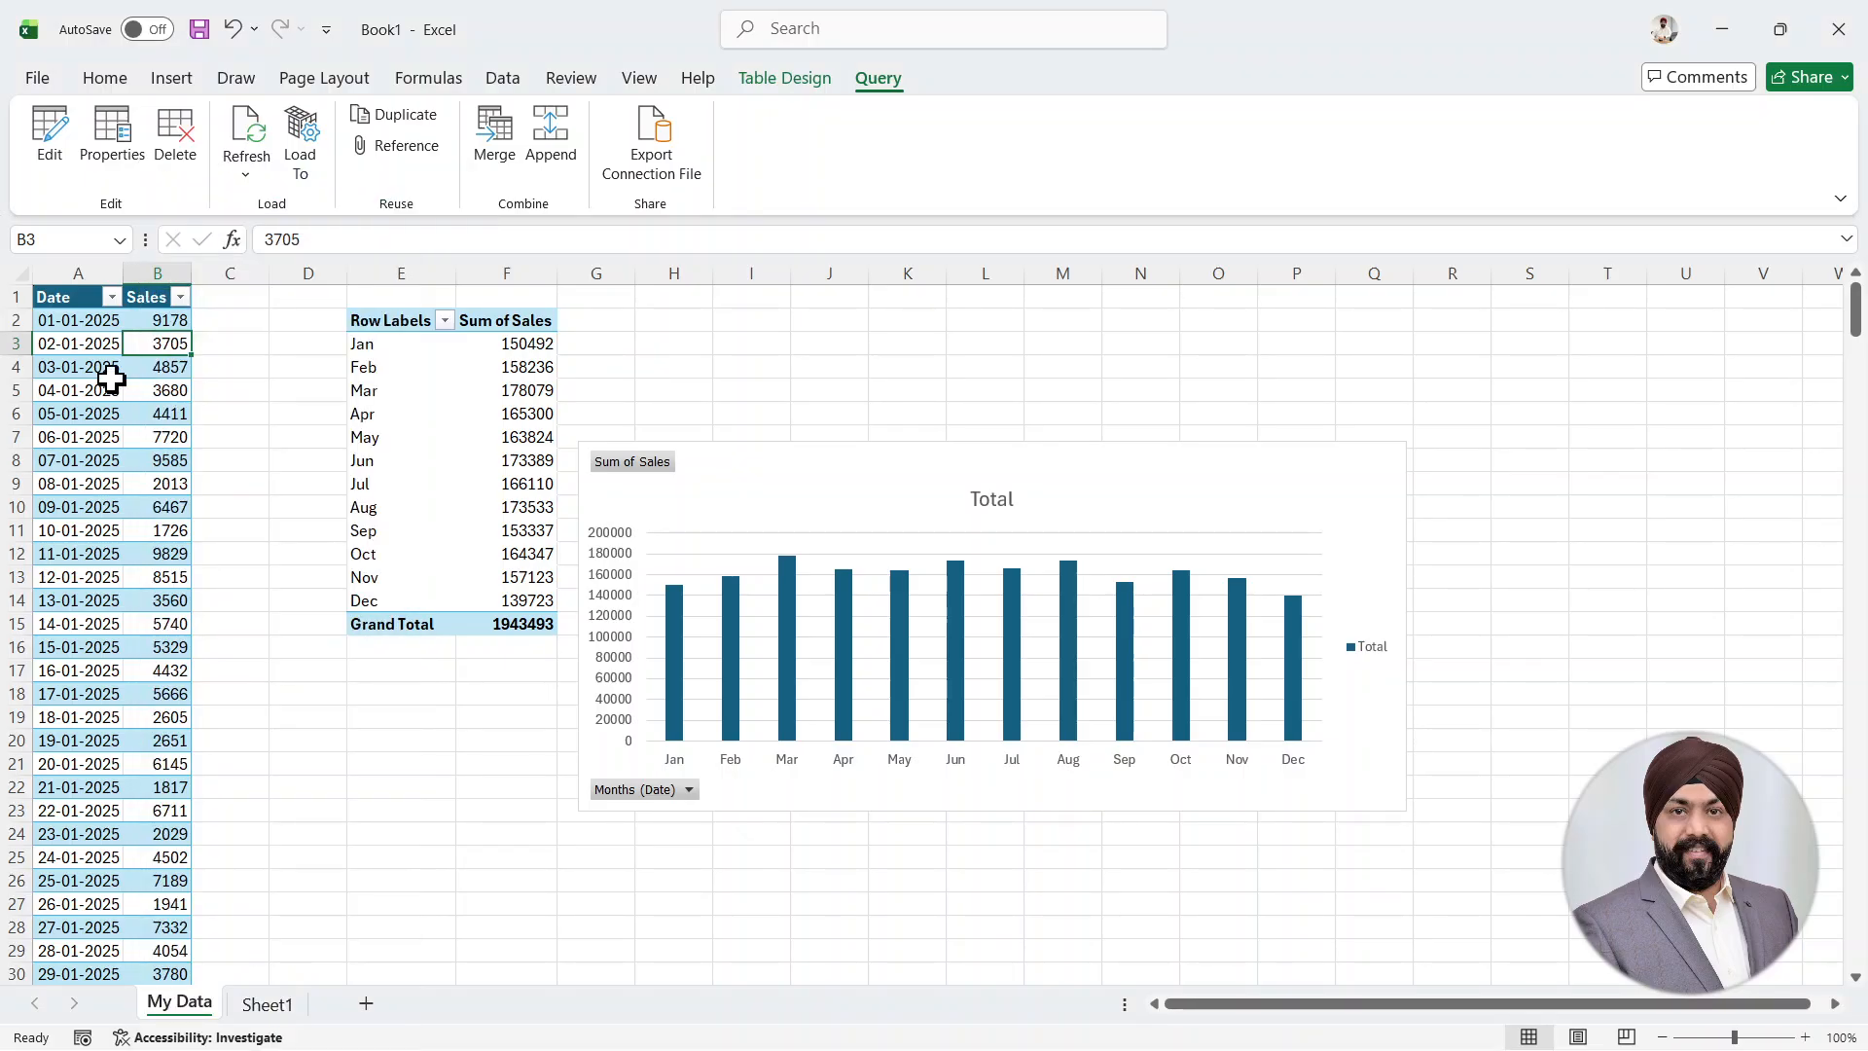